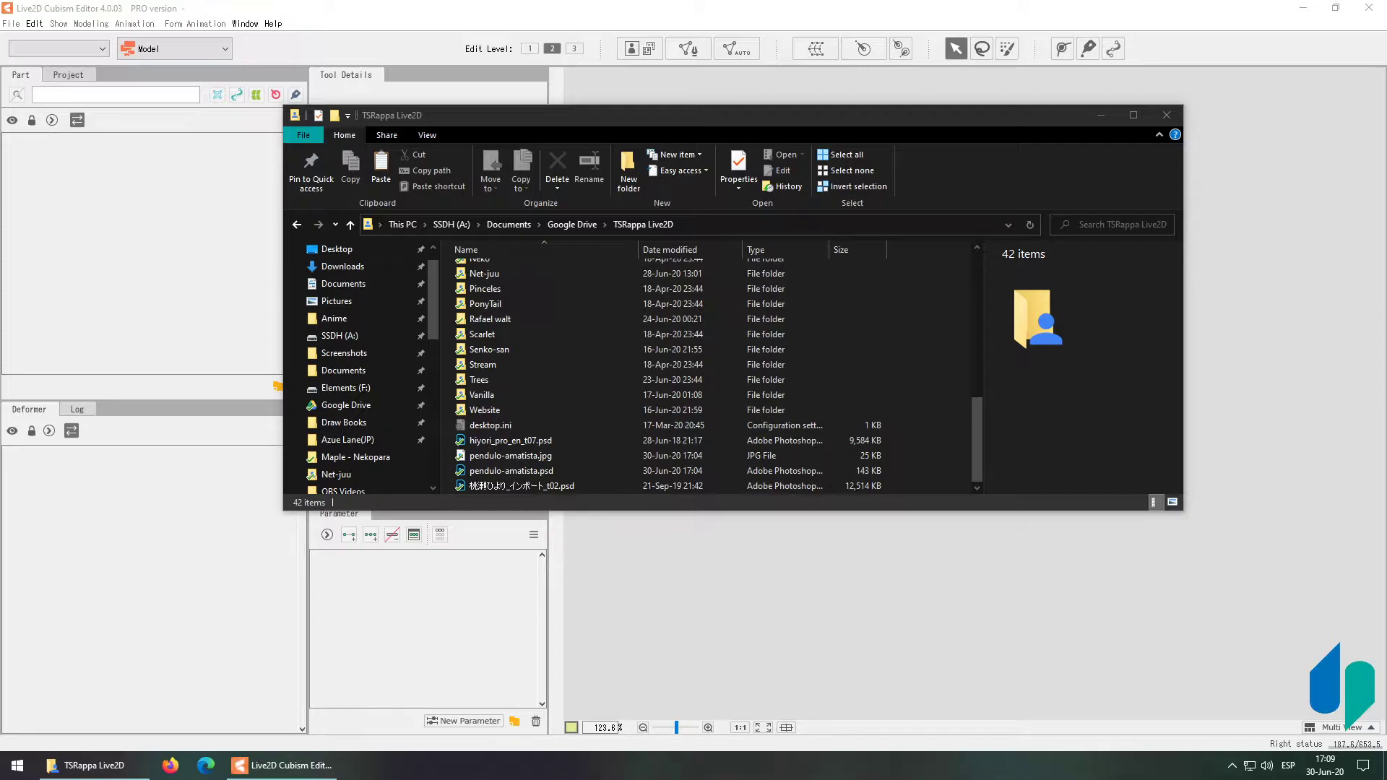
# Load pendulo-amatista.psd from the TSRappa Live2D folder into Live2D Cubism Editor as a model
pyautogui.moveTo(496, 471); pyautogui.dragTo(777, 606)
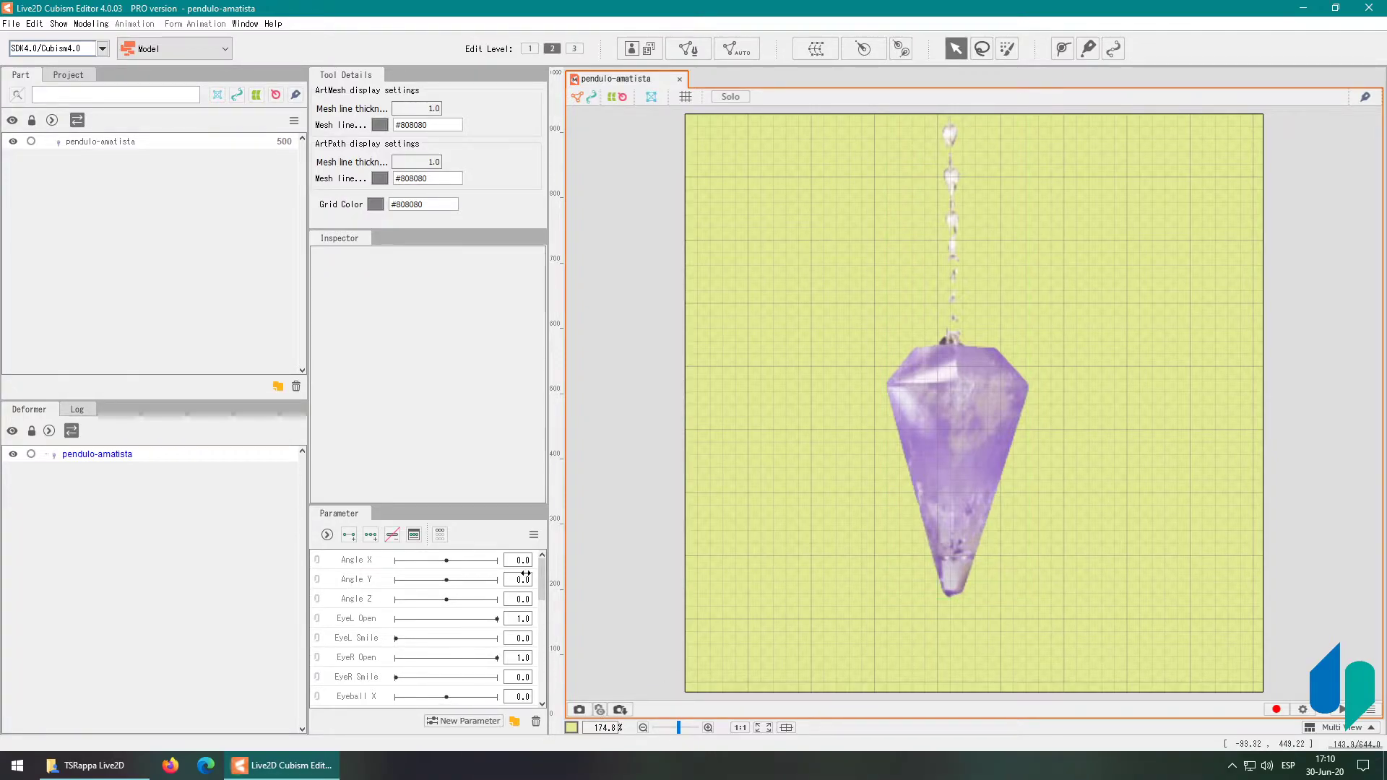
# Create a new parameter named Colgante with ID ParamColgante, minimum -10 and maximum 10
pyautogui.moveTo(542, 574); pyautogui.dragTo(539, 677)
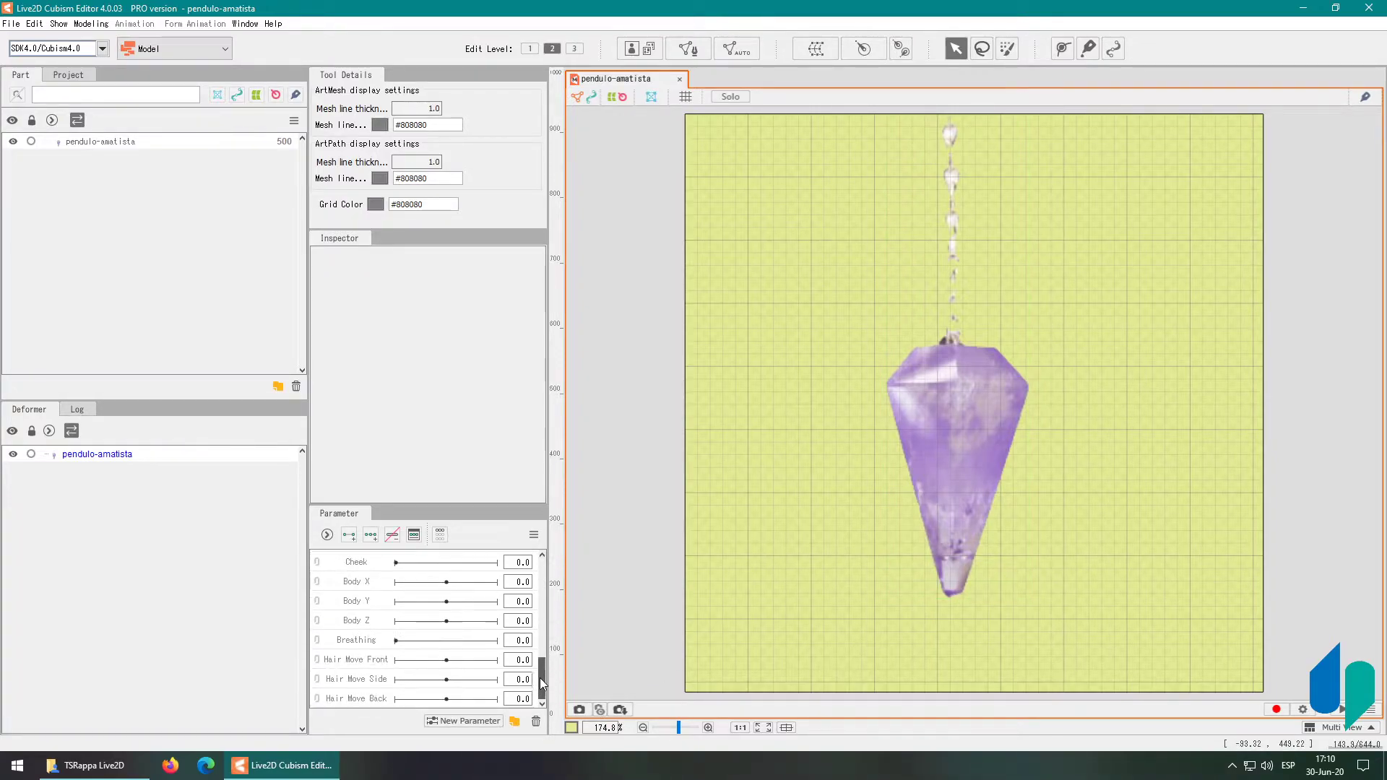
pyautogui.click(484, 723)
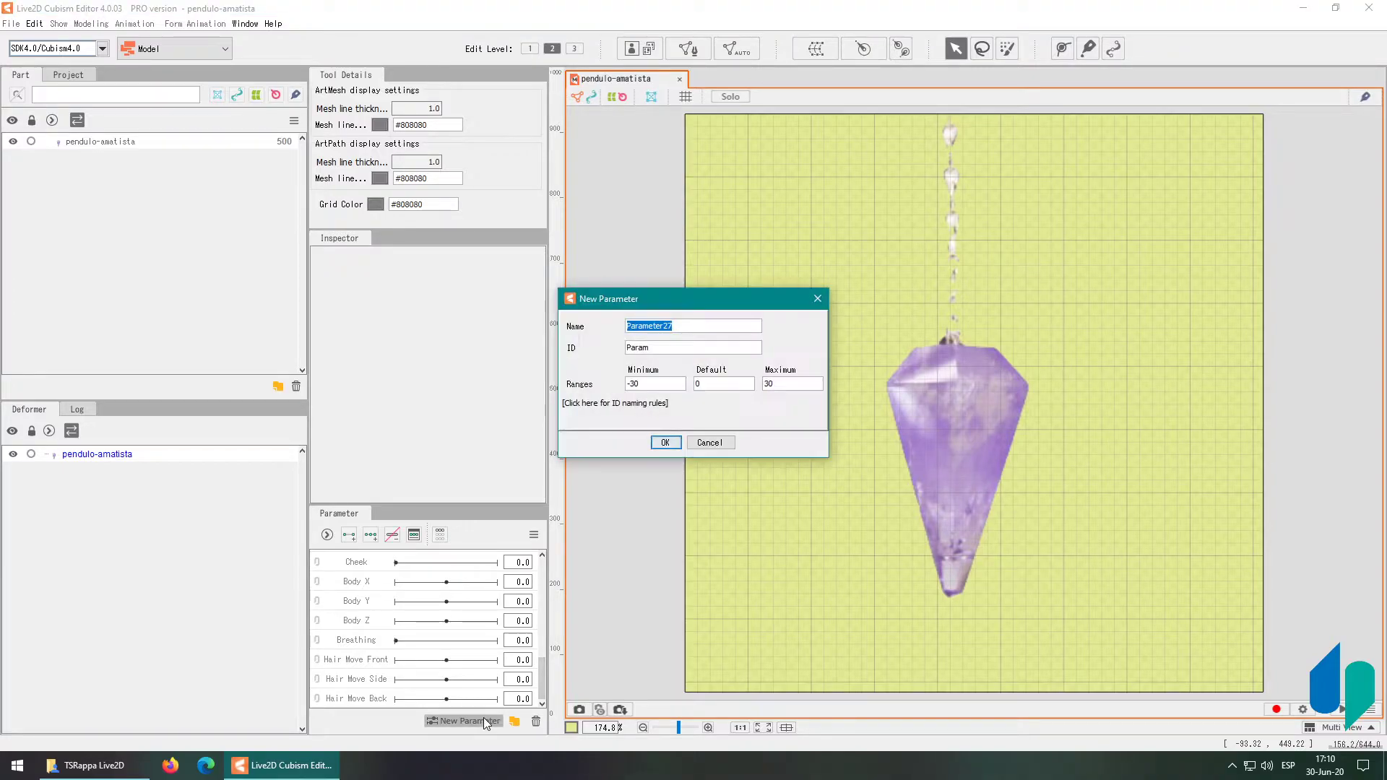
pyautogui.write('Colgante')
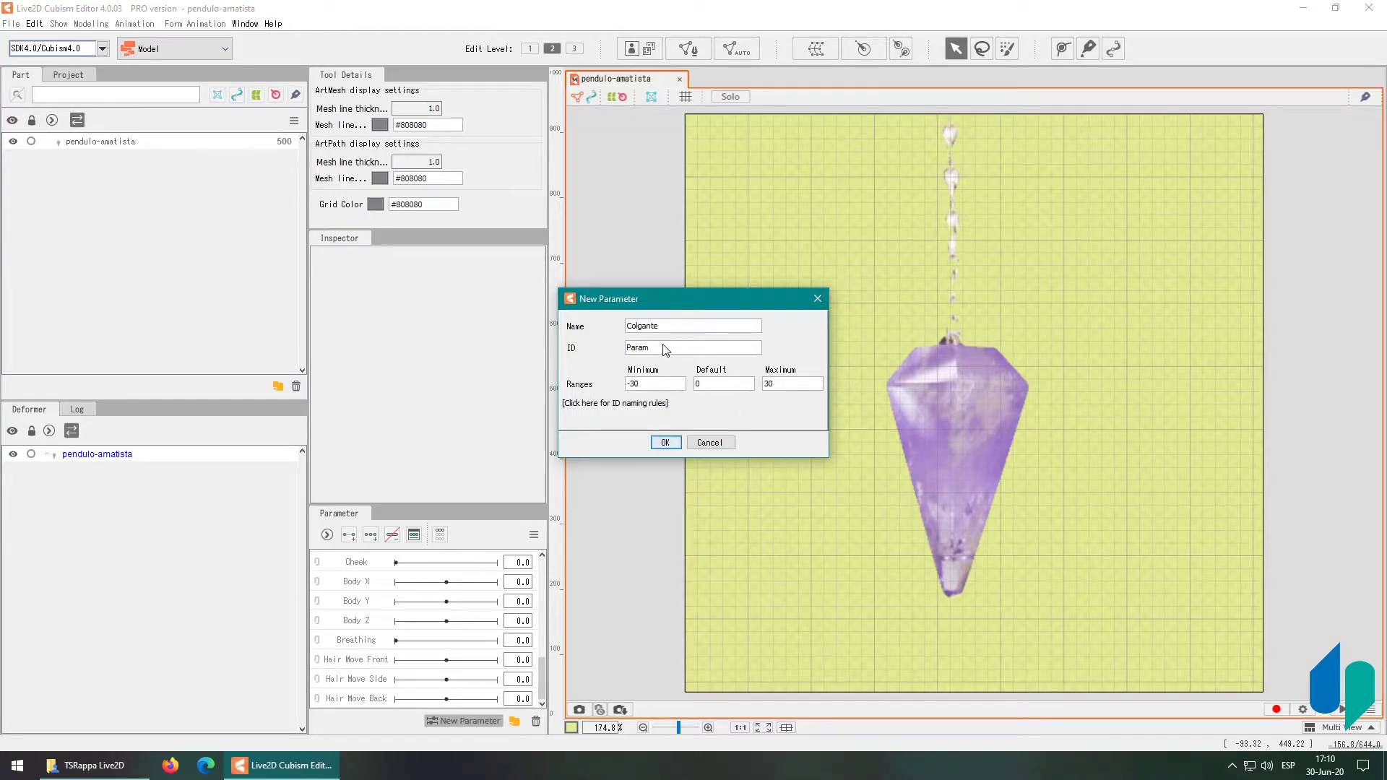
pyautogui.write('Colgante')
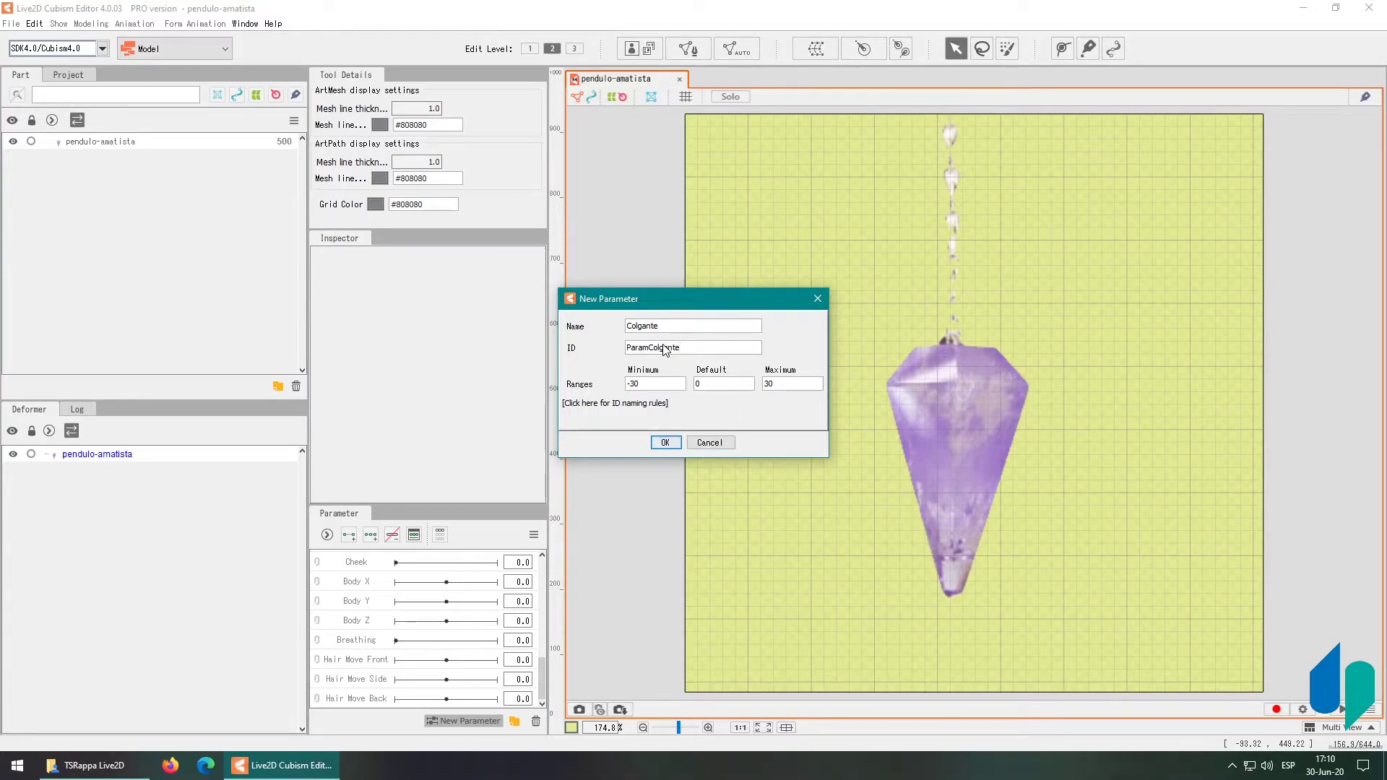
pyautogui.moveTo(634, 384); pyautogui.dragTo(639, 389)
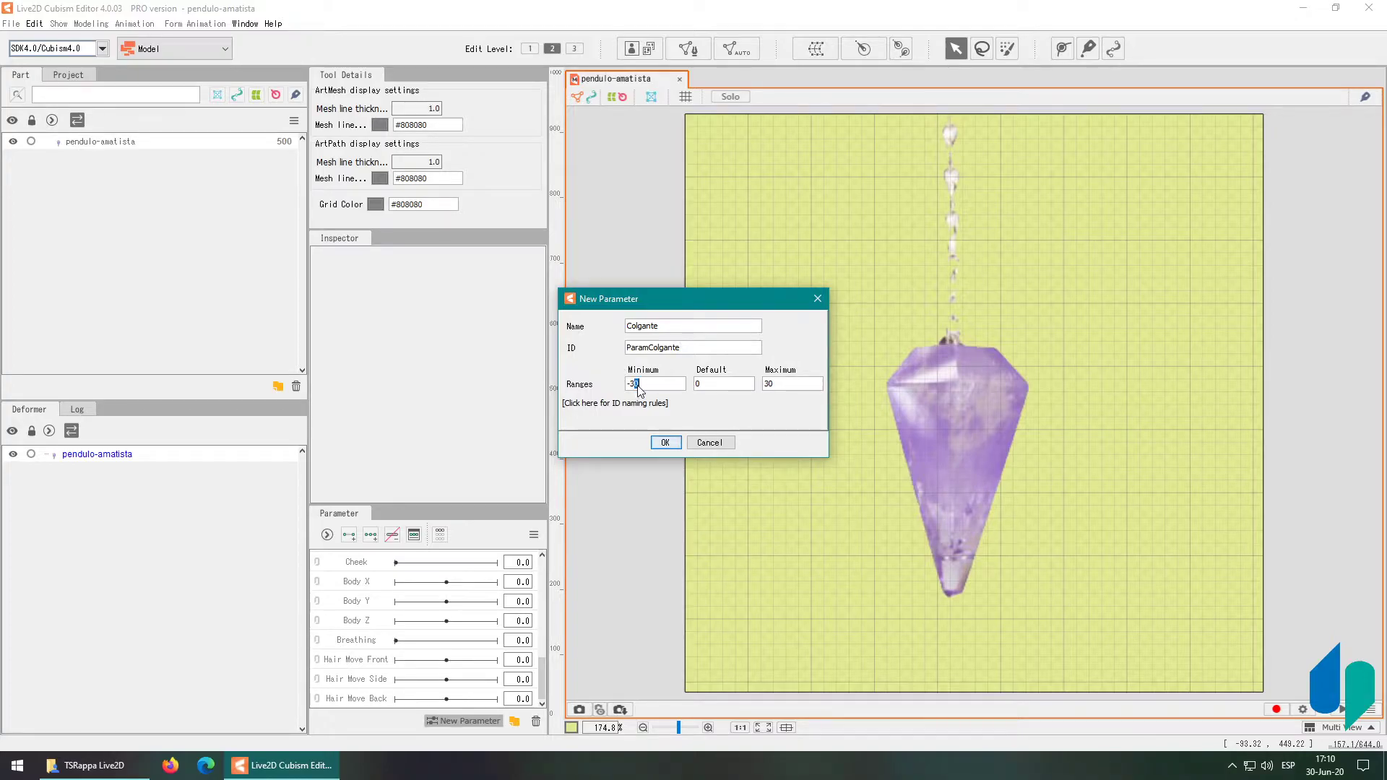
pyautogui.press('BackSpace')
pyautogui.press('BackSpace')
pyautogui.write('10')
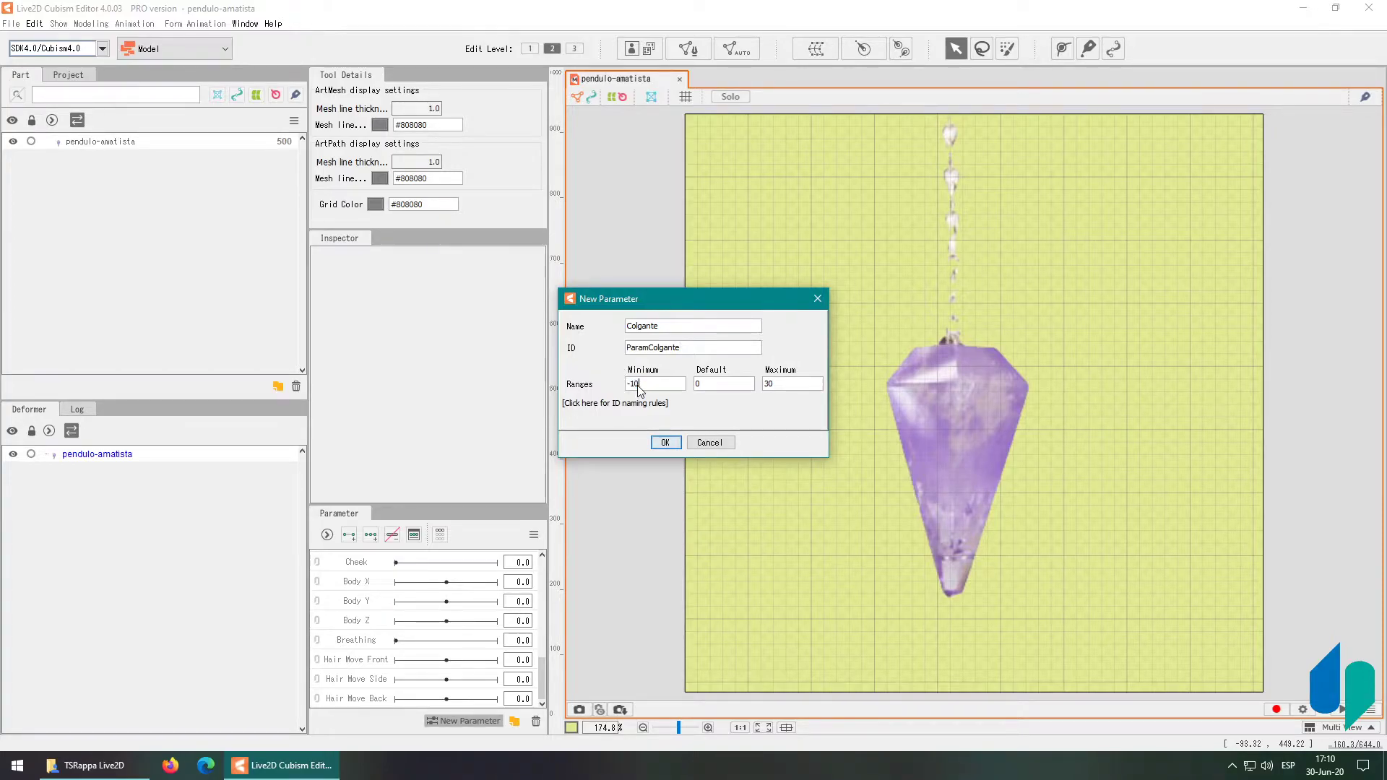
pyautogui.doubleClick(797, 389)
pyautogui.write('10')
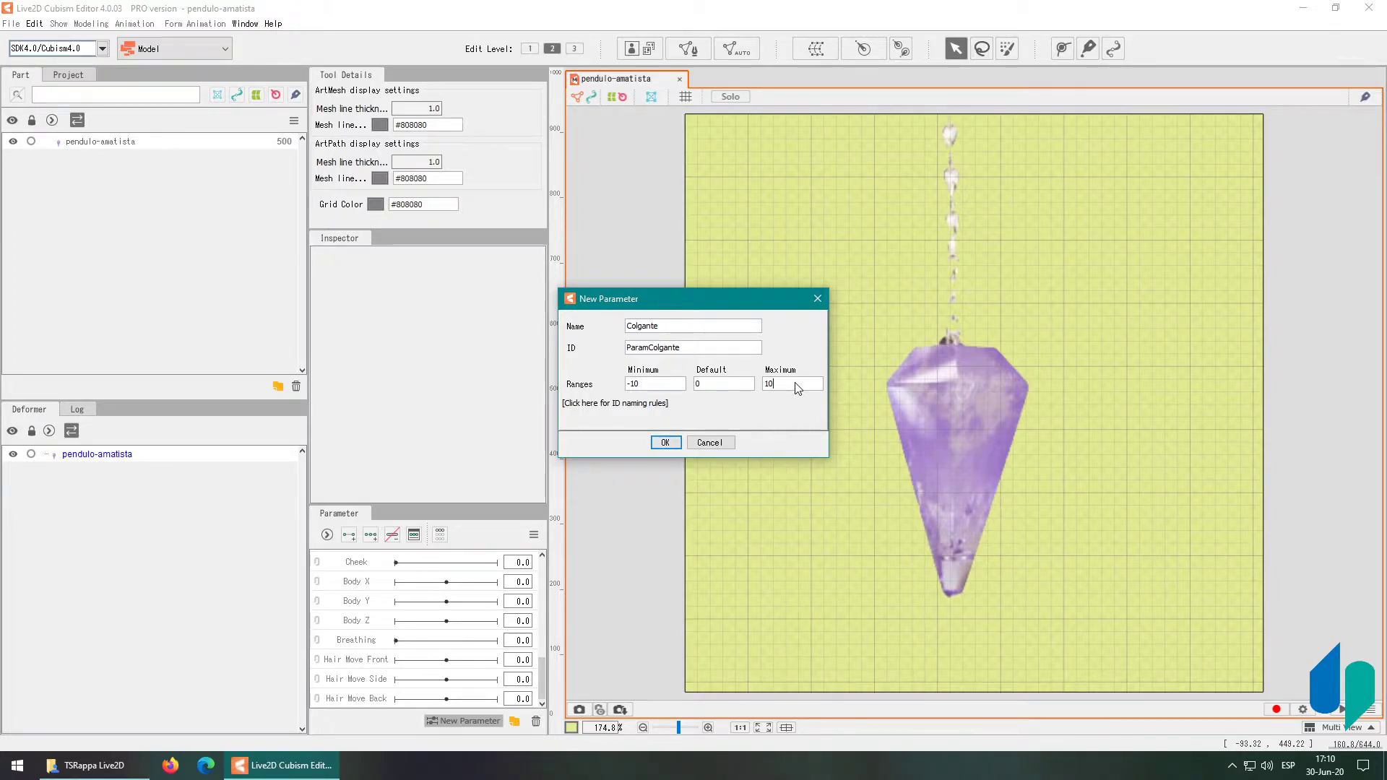
pyautogui.click(663, 442)
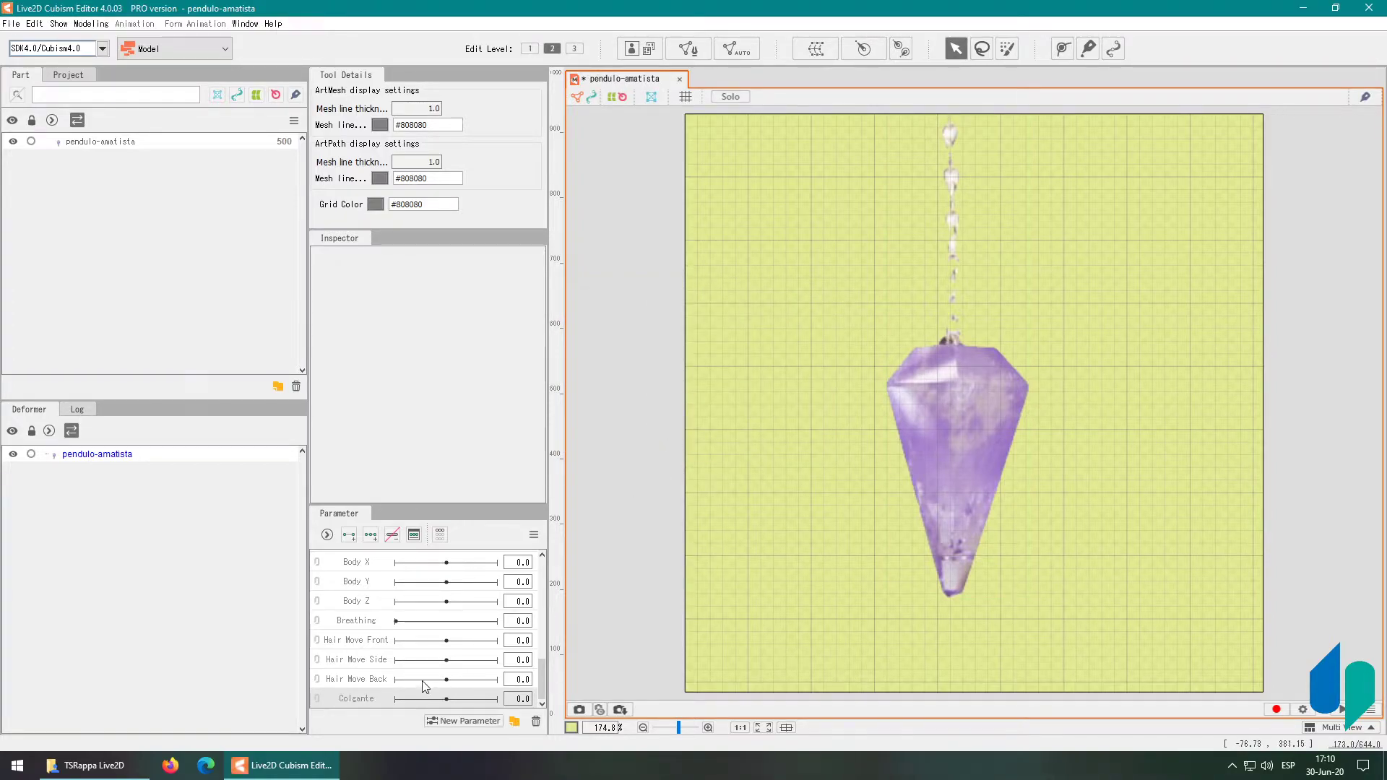
# Generate an automatic mesh for the amethyst pendulum with the Deformation (Little) preset
pyautogui.click(962, 442)
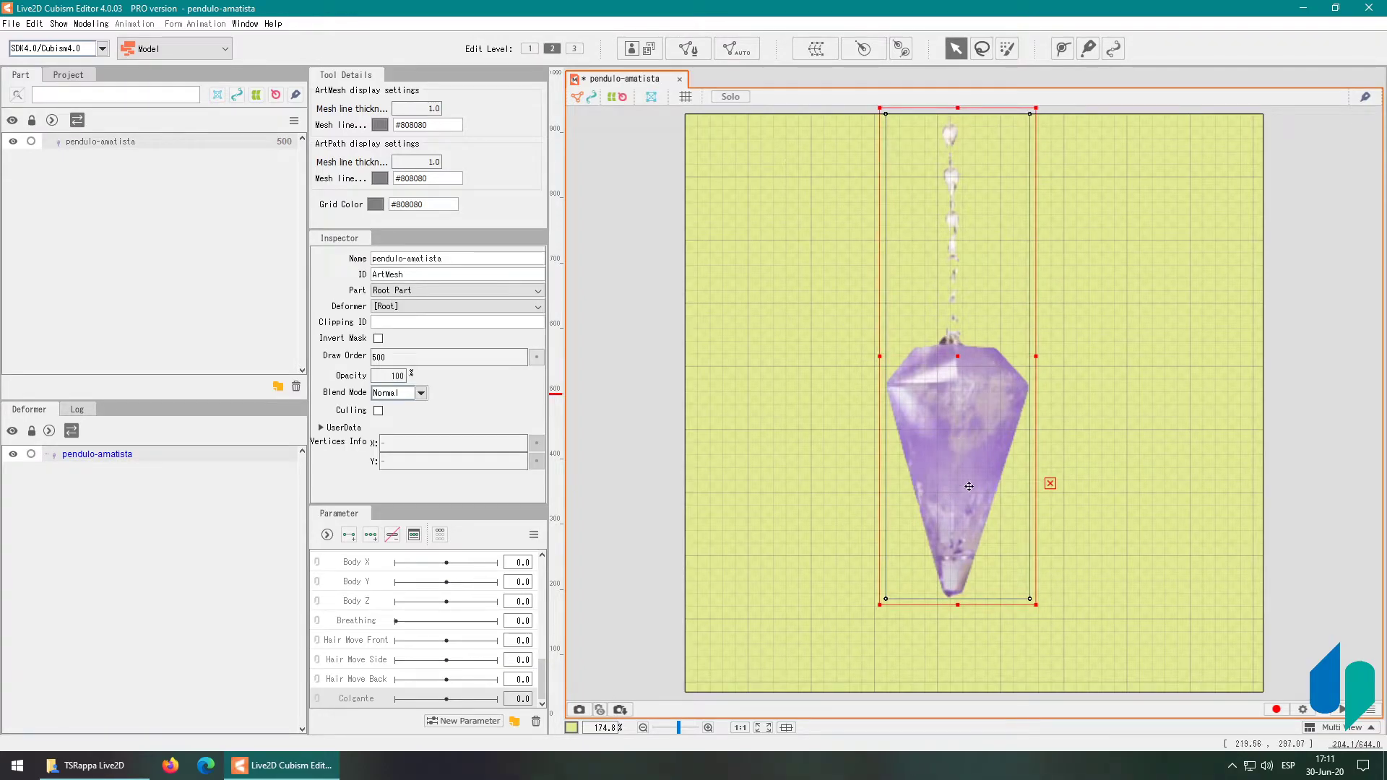
pyautogui.click(736, 48)
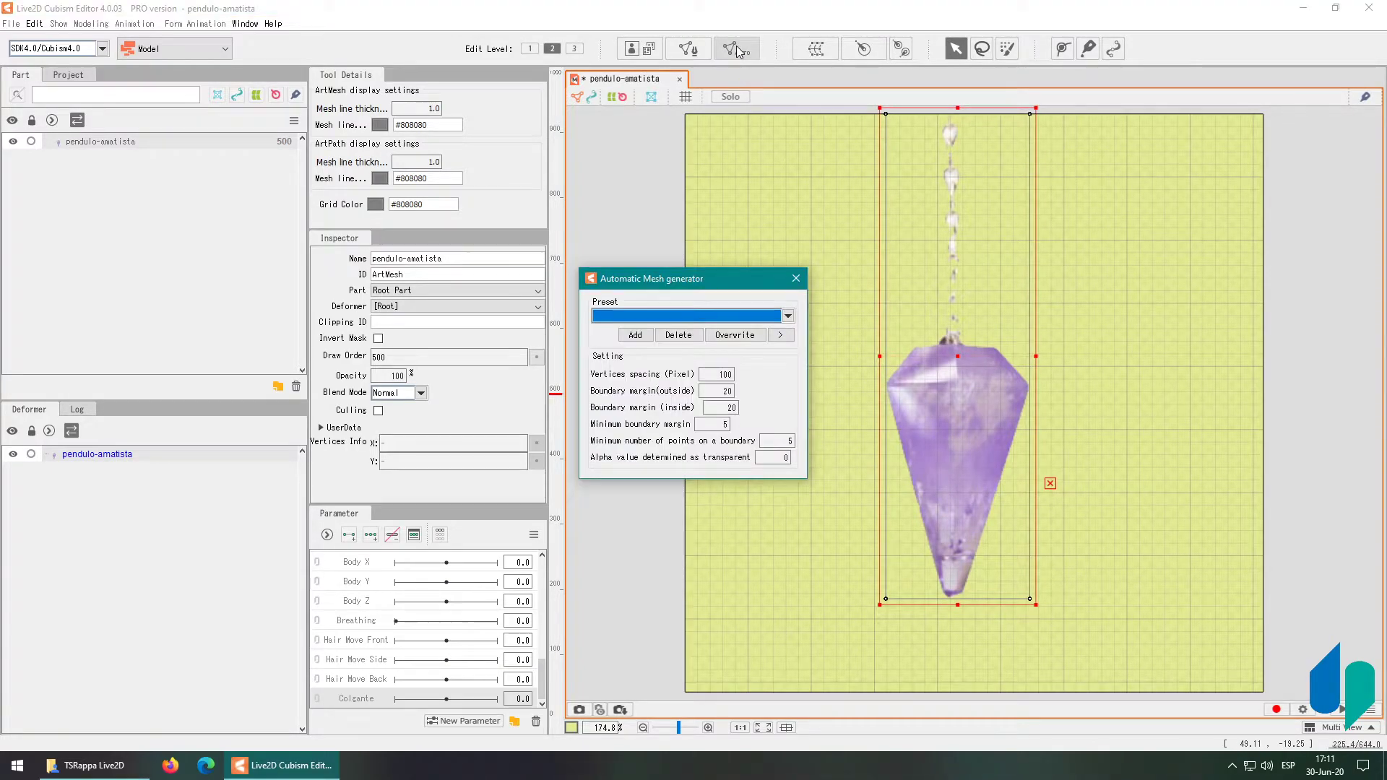
pyautogui.click(704, 316)
pyautogui.click(634, 340)
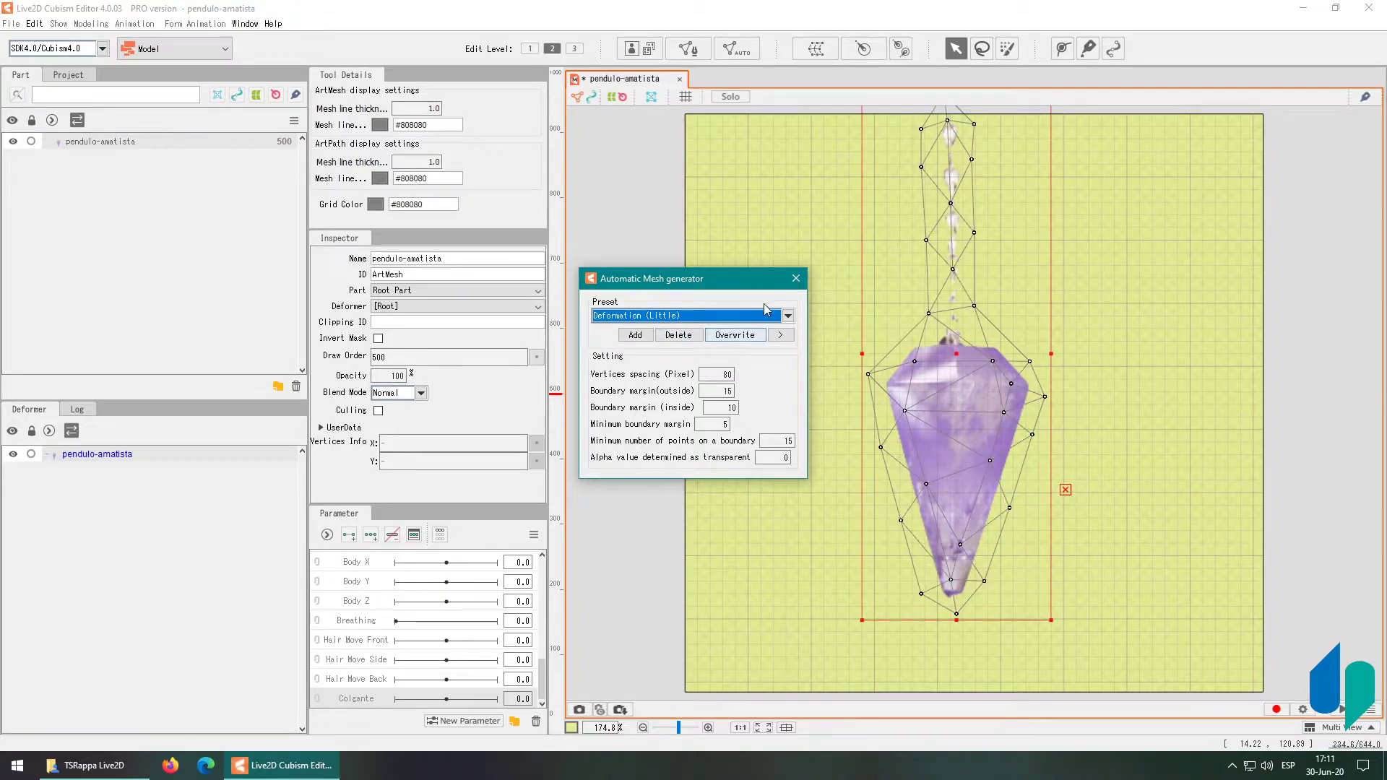
pyautogui.click(796, 279)
# Create a rotation deformer named Rotation in the Root Part as parent of the pendulum mesh, and test moving it
pyautogui.scroll(-2, 1021, 281)
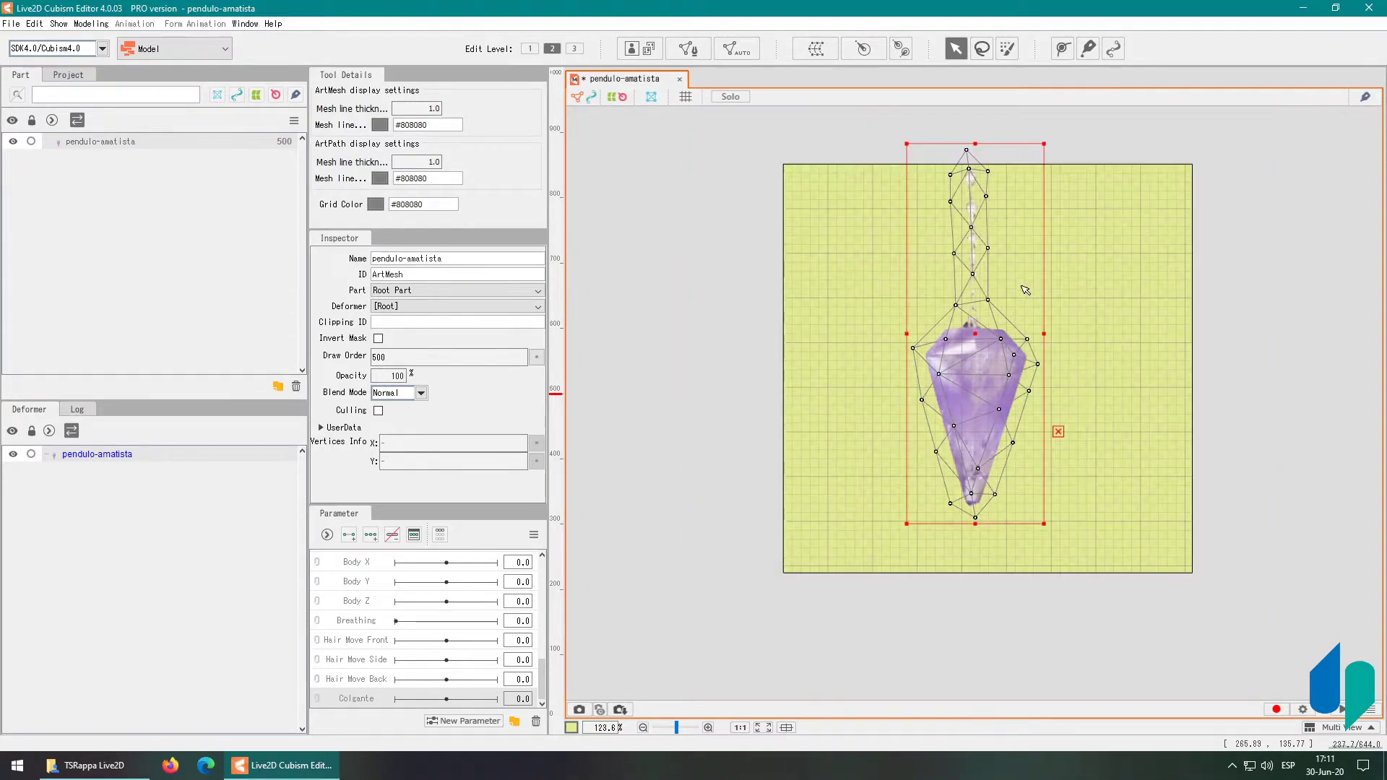
pyautogui.moveTo(1084, 275); pyautogui.dragTo(983, 336)
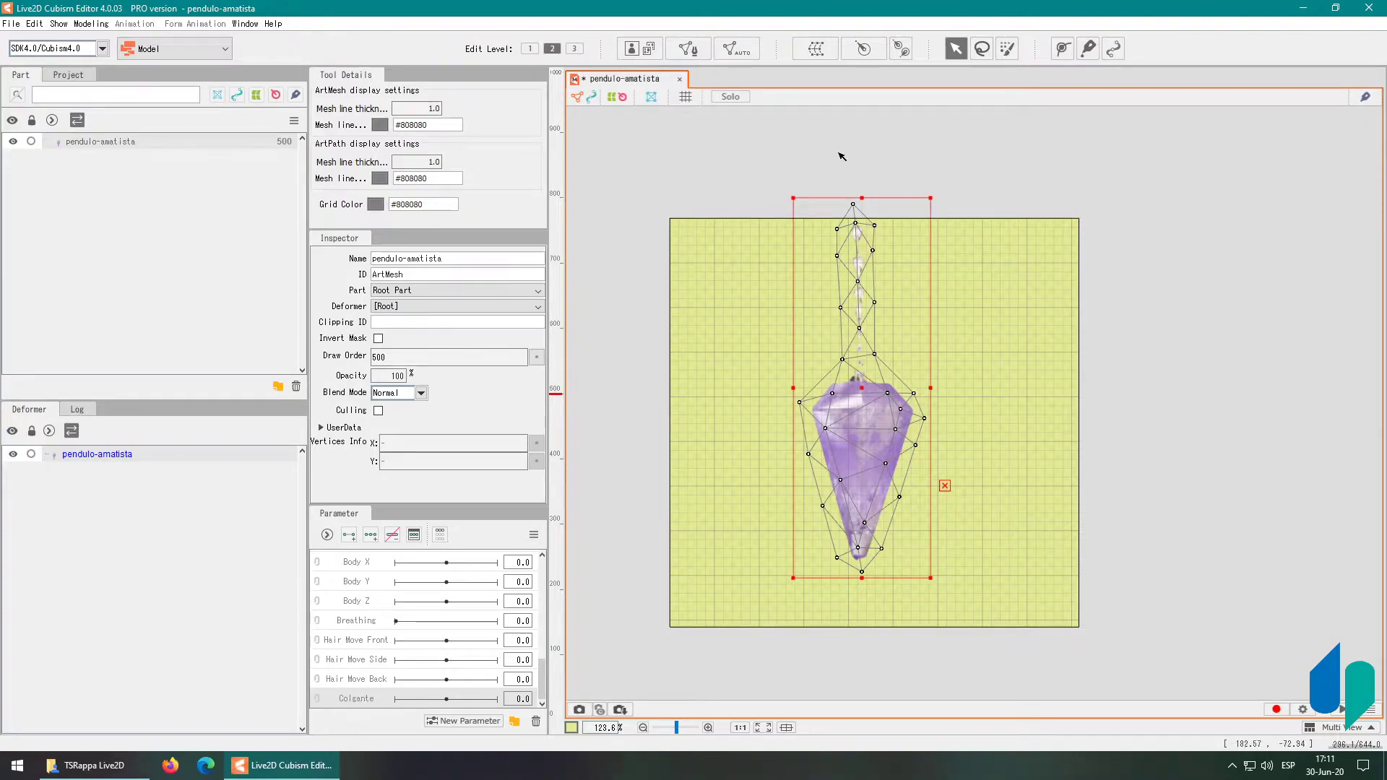
pyautogui.click(869, 47)
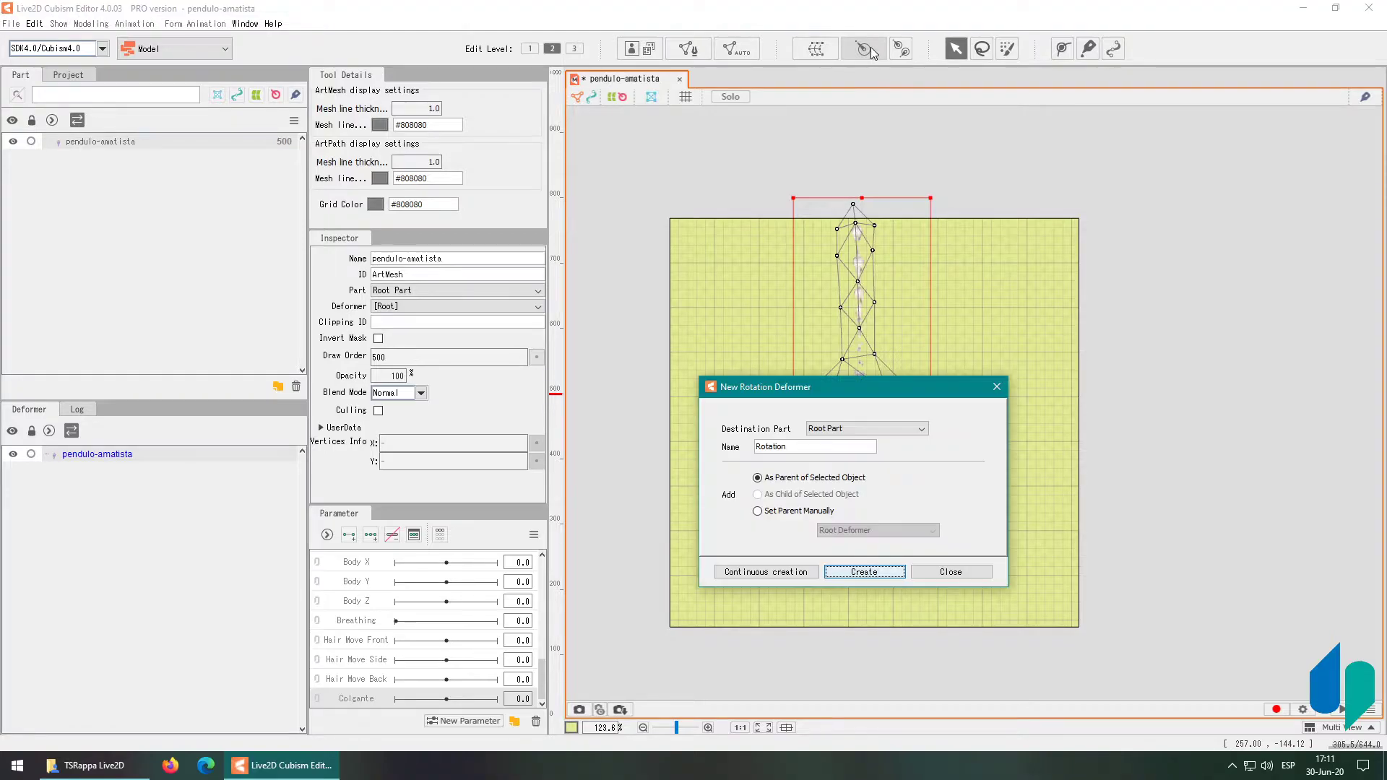
pyautogui.click(854, 572)
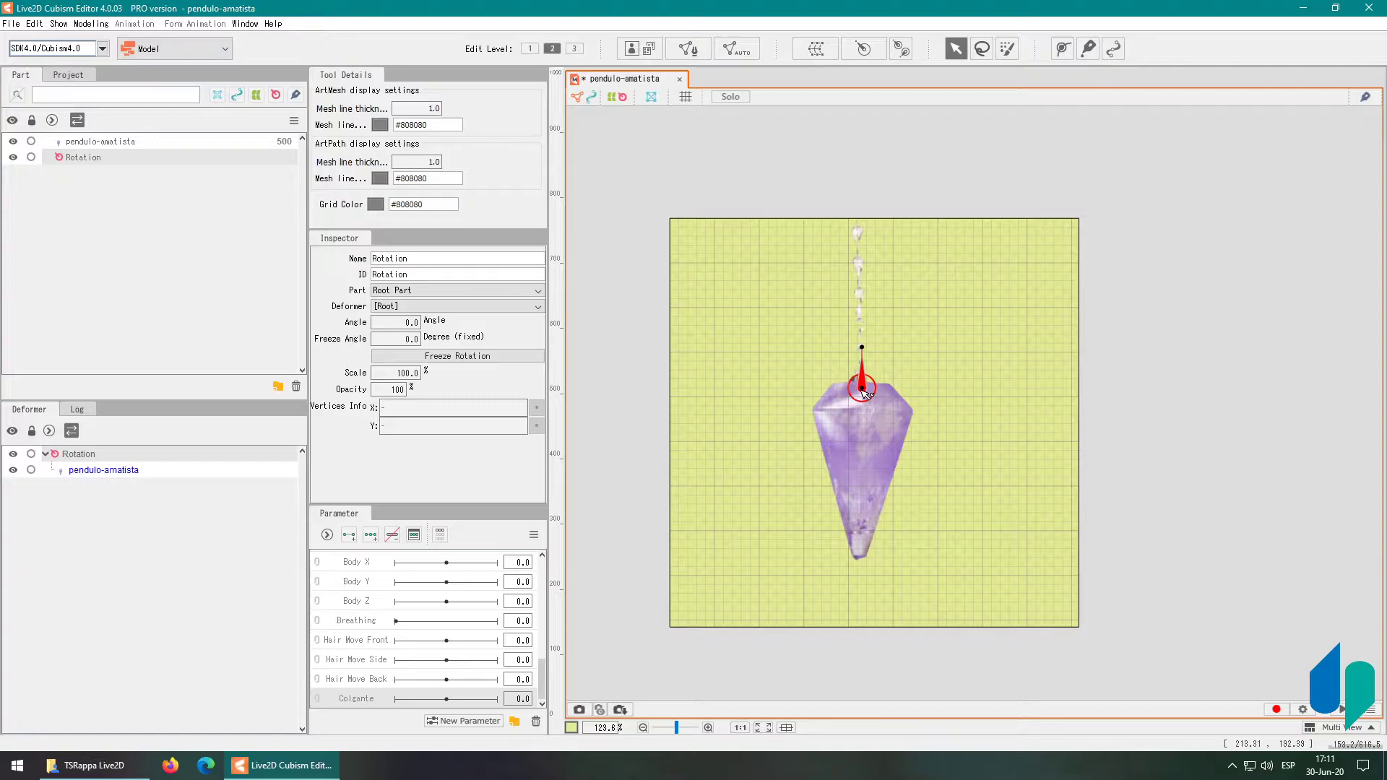
pyautogui.moveTo(864, 390)
pyautogui.mouseDown()
pyautogui.moveTo(859, 317)
pyautogui.moveTo(858, 358)
pyautogui.moveTo(693, 349)
pyautogui.moveTo(961, 365)
pyautogui.moveTo(954, 451)
pyautogui.moveTo(814, 377)
pyautogui.moveTo(818, 356)
pyautogui.moveTo(888, 393)
pyautogui.mouseUp()
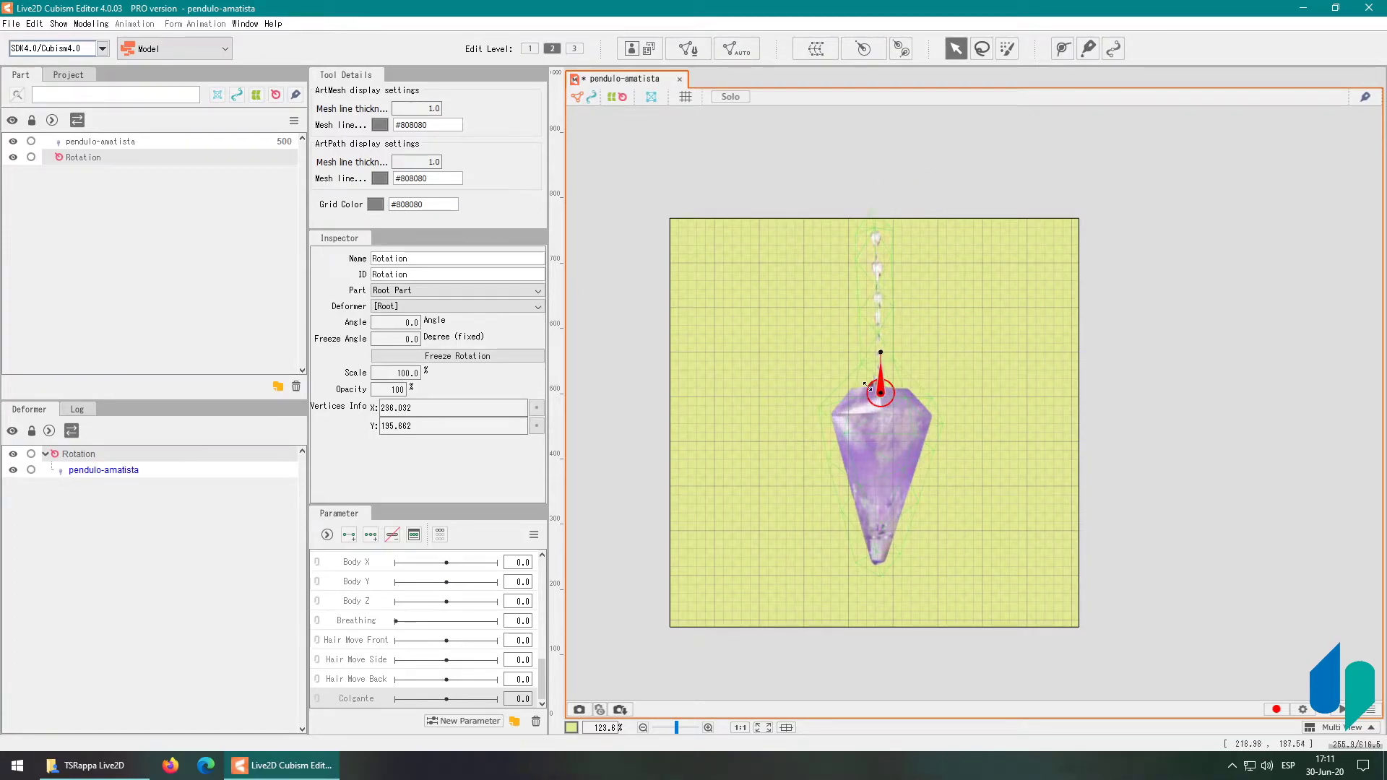
pyautogui.moveTo(887, 397); pyautogui.dragTo(865, 391)
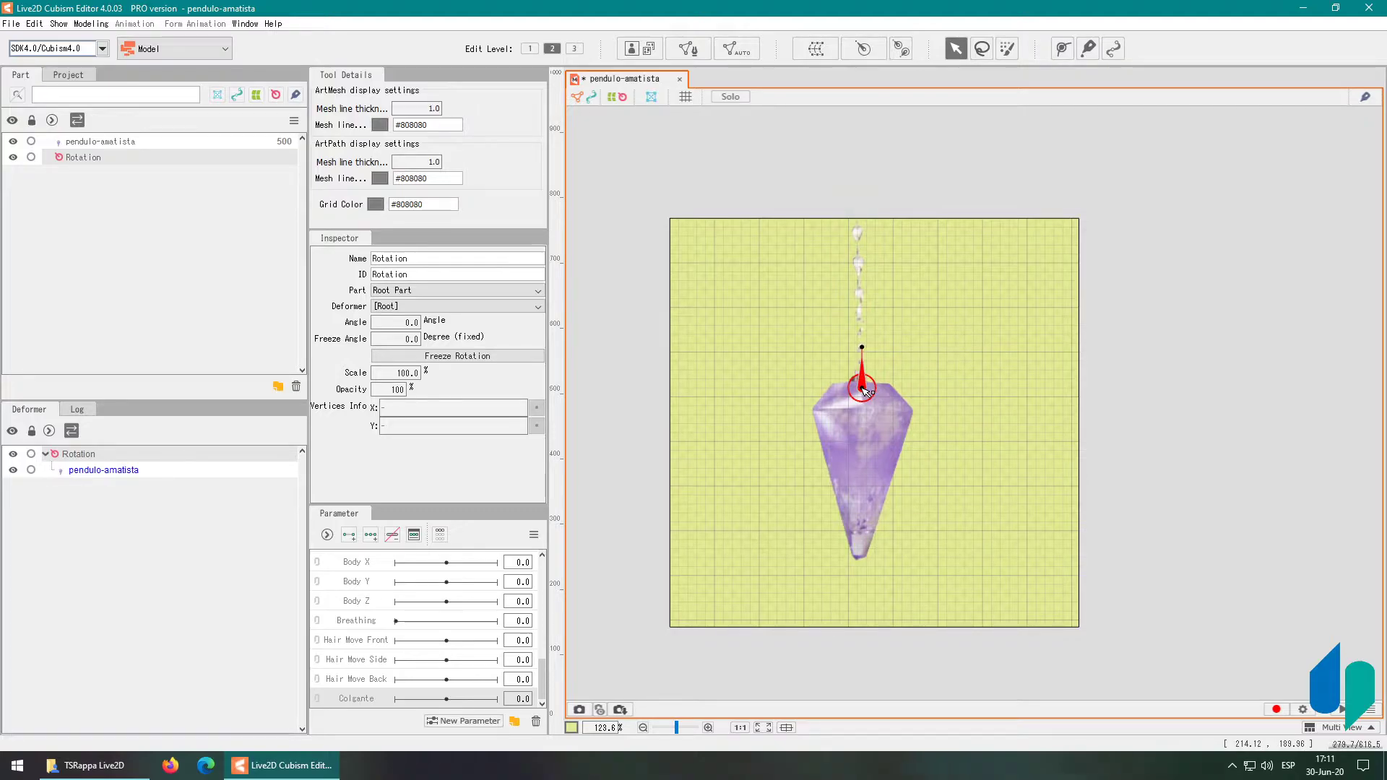
# Turn on the on-screen display of operations and deselect the rotation deformer
pyautogui.click(274, 23)
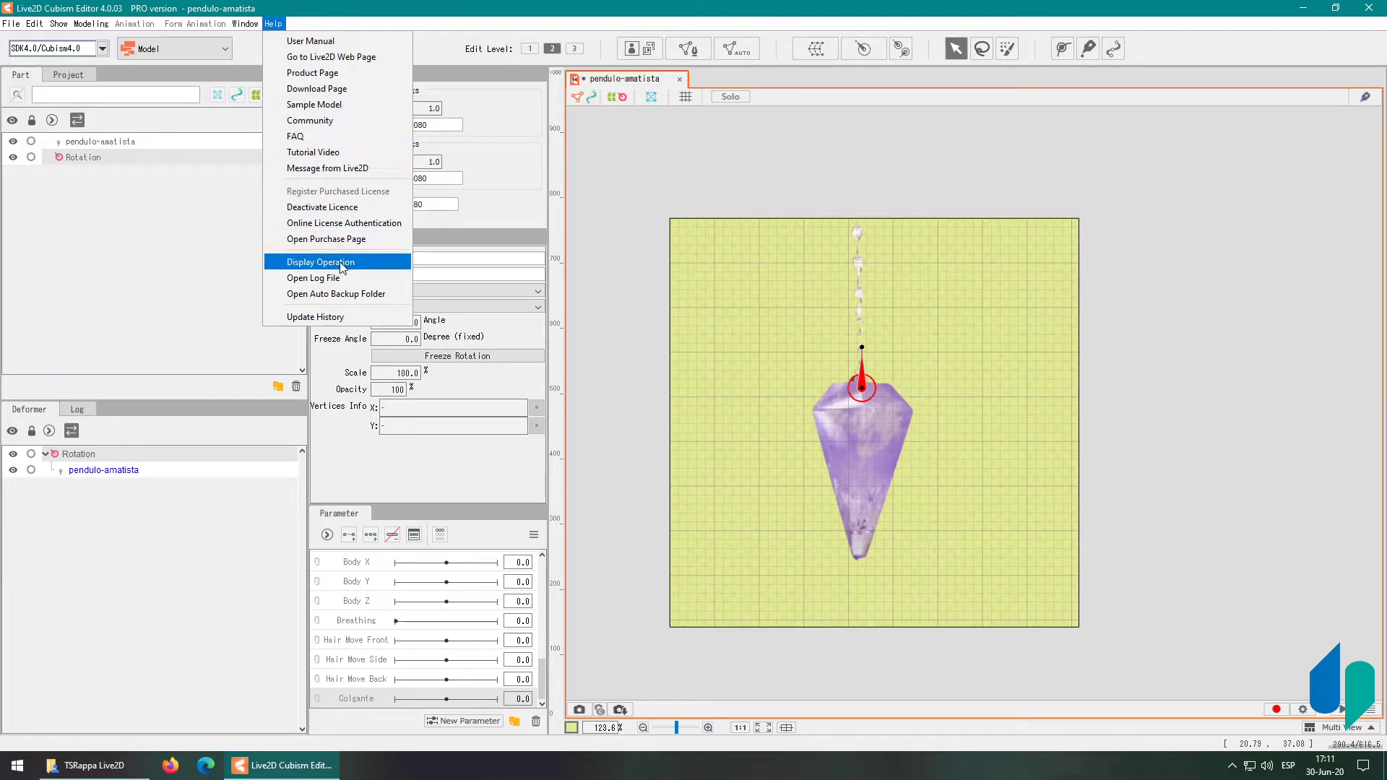
pyautogui.click(473, 267)
pyautogui.click(724, 162)
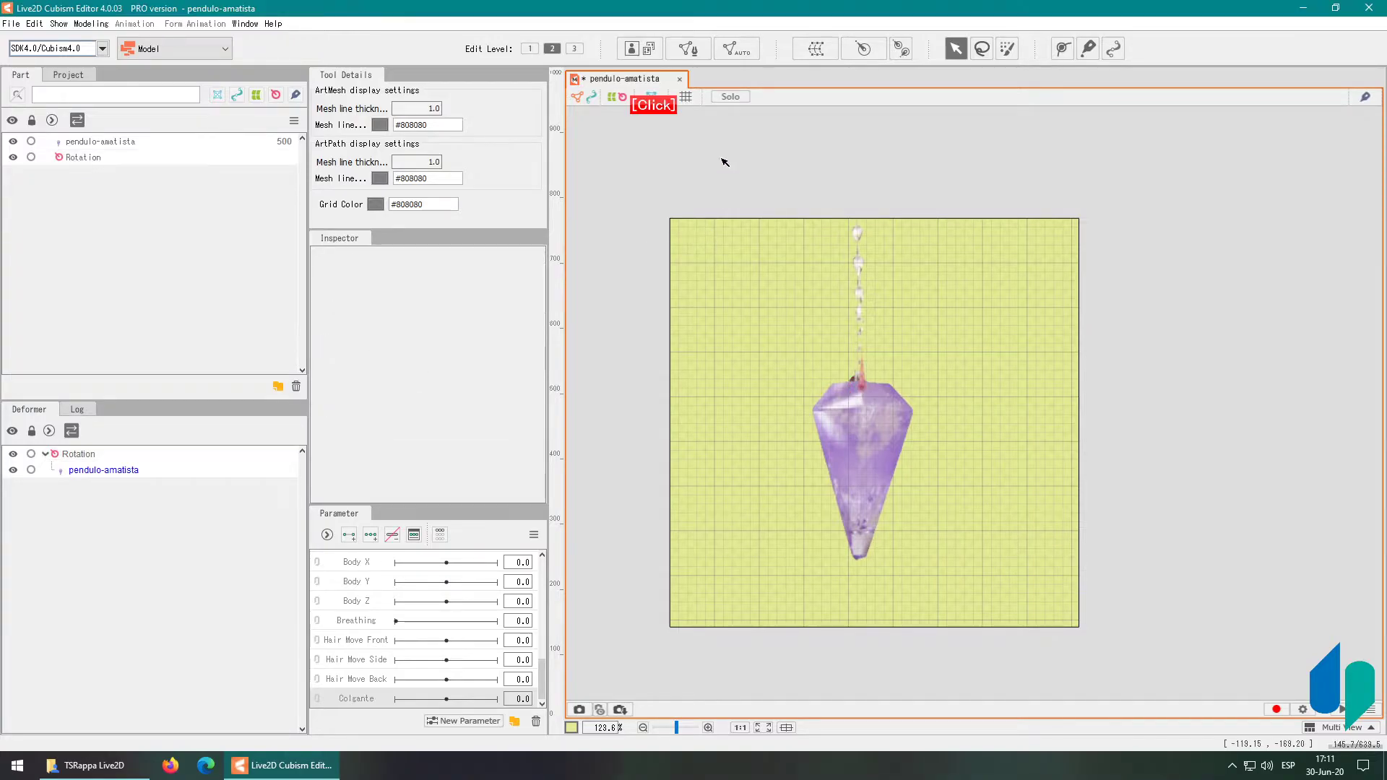
# Move only the rotation deformer's pivot to the top of the chain, about X 211, Y 6, and rotate the pendulum to about -0.7°
pyautogui.moveTo(861, 383); pyautogui.dragTo(859, 227)
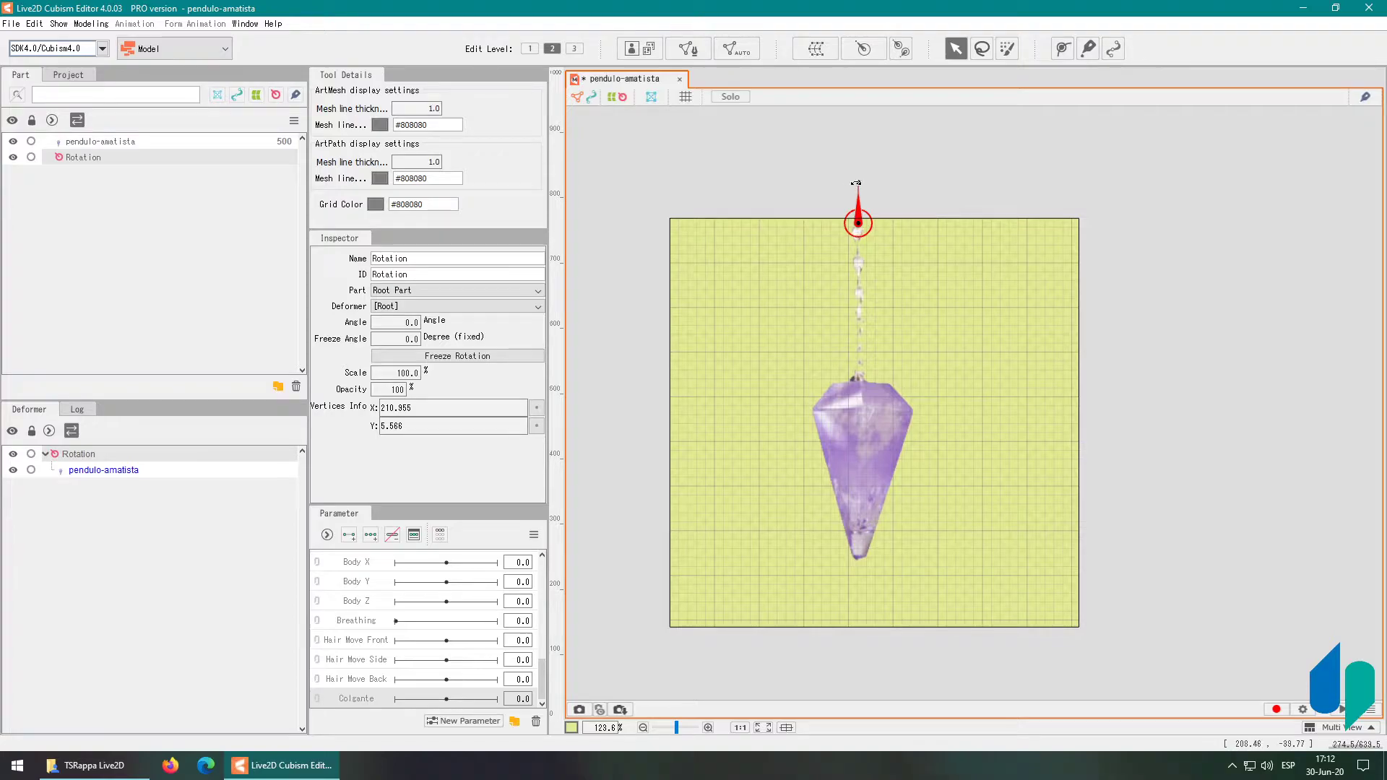
pyautogui.moveTo(859, 184)
pyautogui.mouseDown()
pyautogui.moveTo(876, 190)
pyautogui.moveTo(838, 184)
pyautogui.moveTo(873, 195)
pyautogui.moveTo(842, 192)
pyautogui.moveTo(861, 193)
pyautogui.mouseUp()
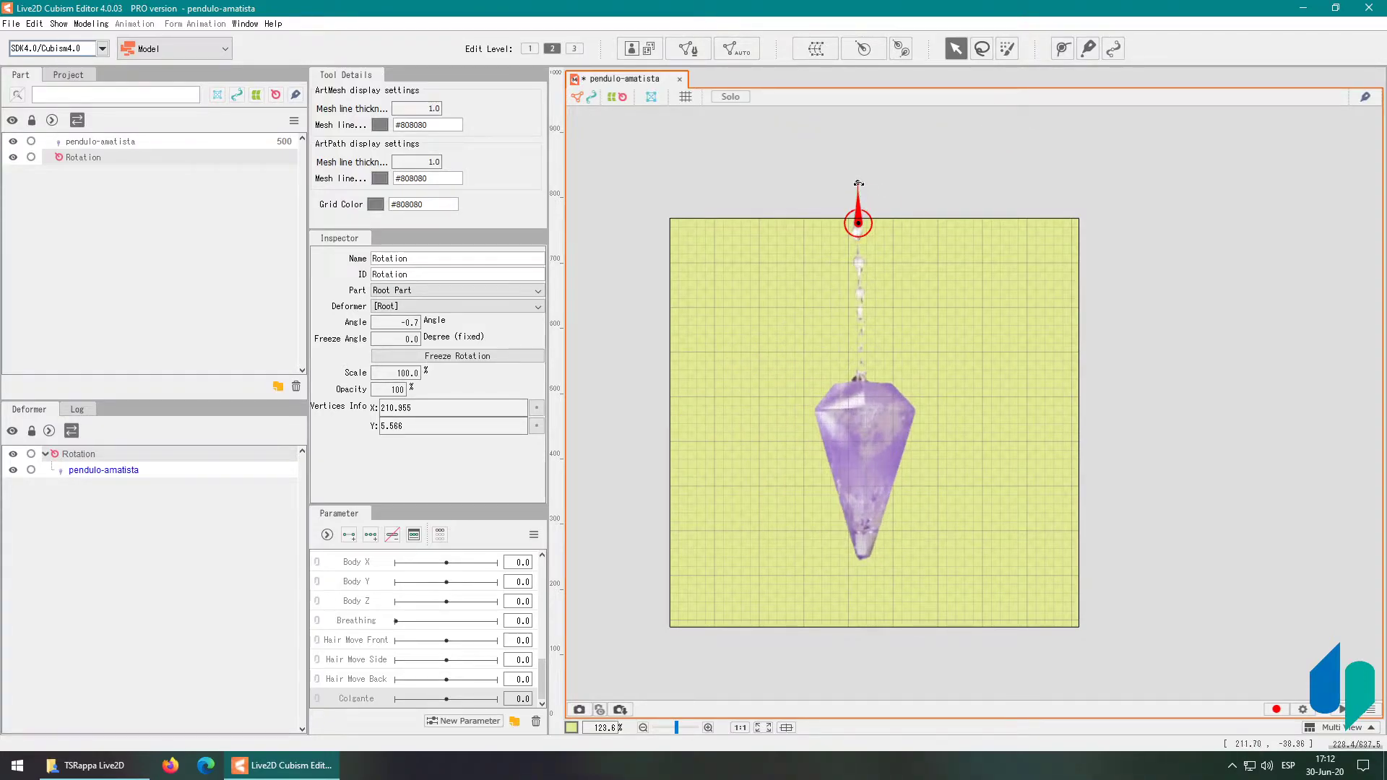
pyautogui.moveTo(858, 182)
pyautogui.mouseDown()
pyautogui.moveTo(860, 117)
pyautogui.moveTo(864, 173)
pyautogui.mouseUp()
pyautogui.press('ctrl')
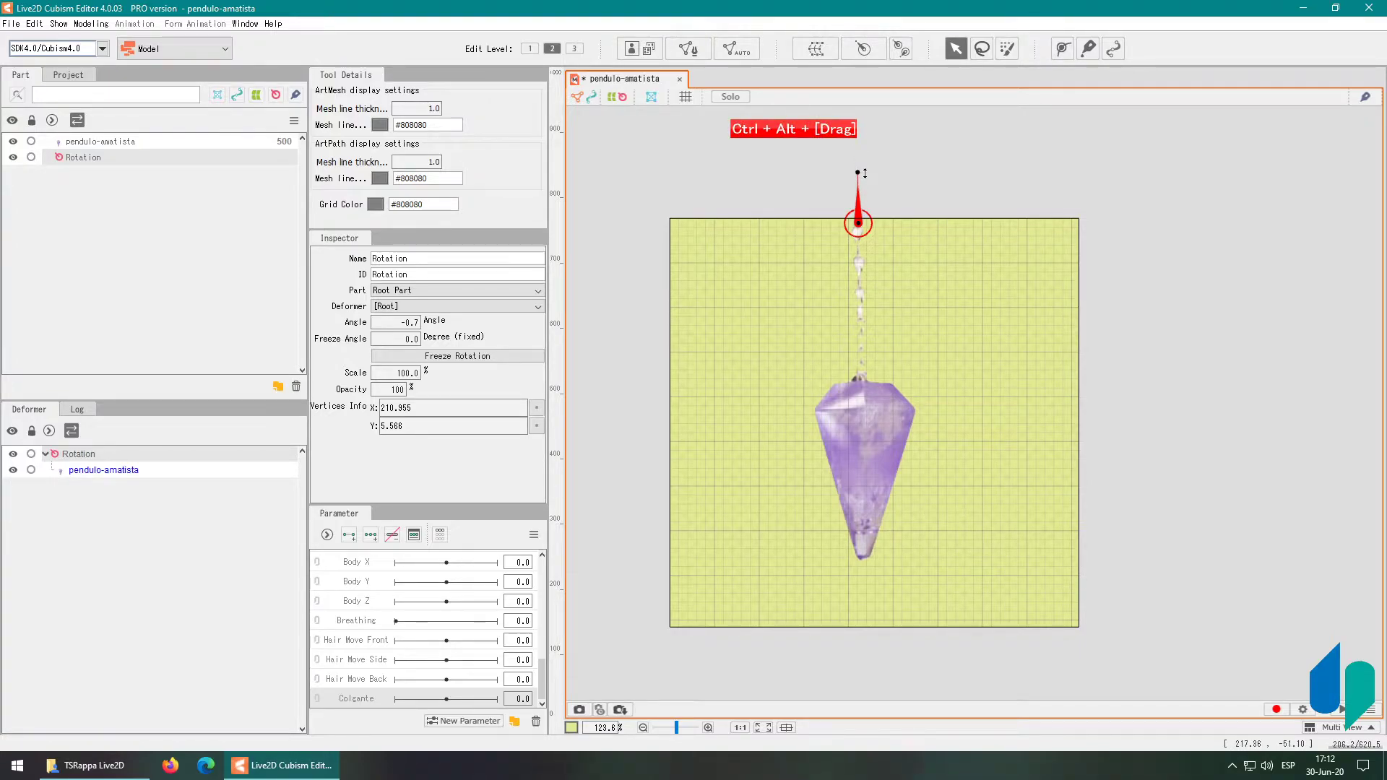
# Extend only the rotation deformer's handle down to the crystal's tip, at about 179°, and enlarge its circle
pyautogui.moveTo(857, 167); pyautogui.dragTo(861, 547)
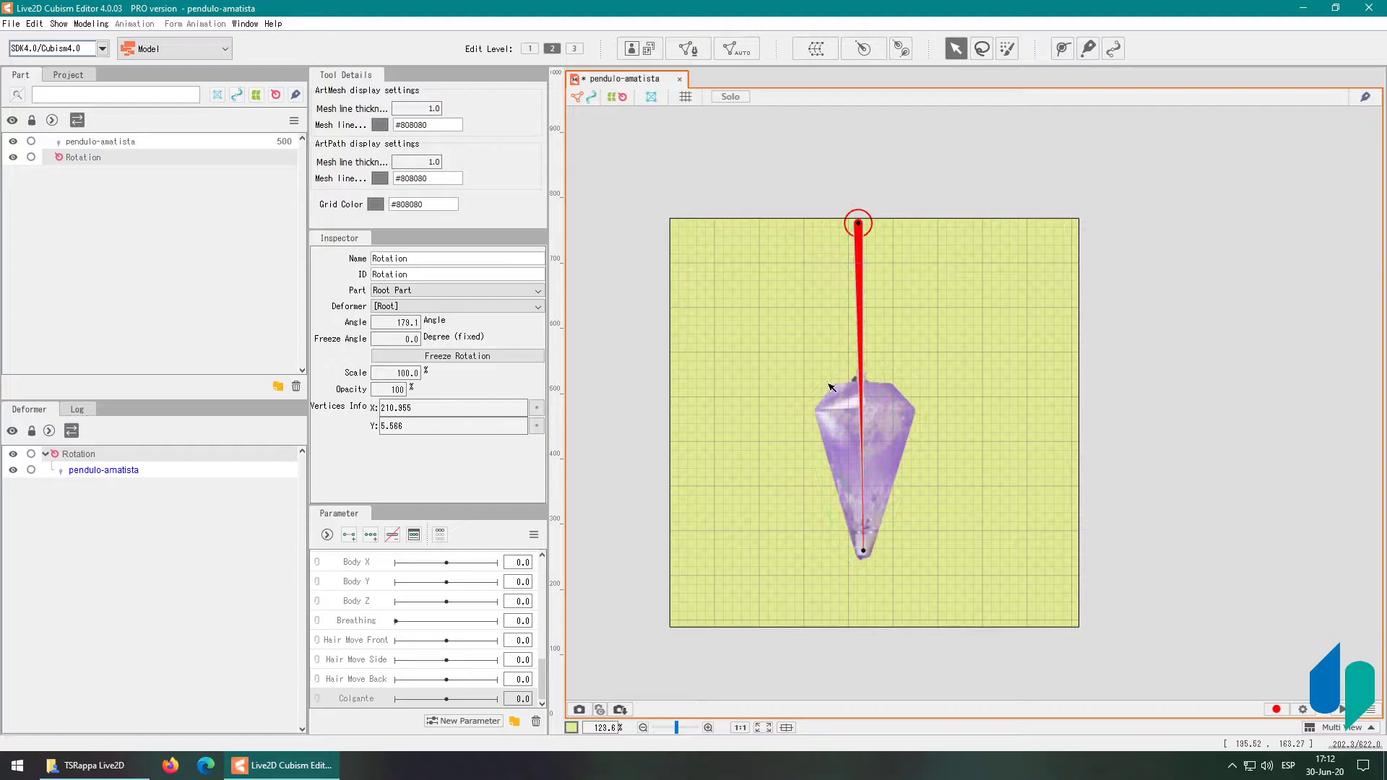
pyautogui.moveTo(863, 553)
pyautogui.mouseDown()
pyautogui.moveTo(860, 249)
pyautogui.moveTo(884, 554)
pyautogui.mouseUp()
pyautogui.moveTo(845, 233); pyautogui.dragTo(821, 252)
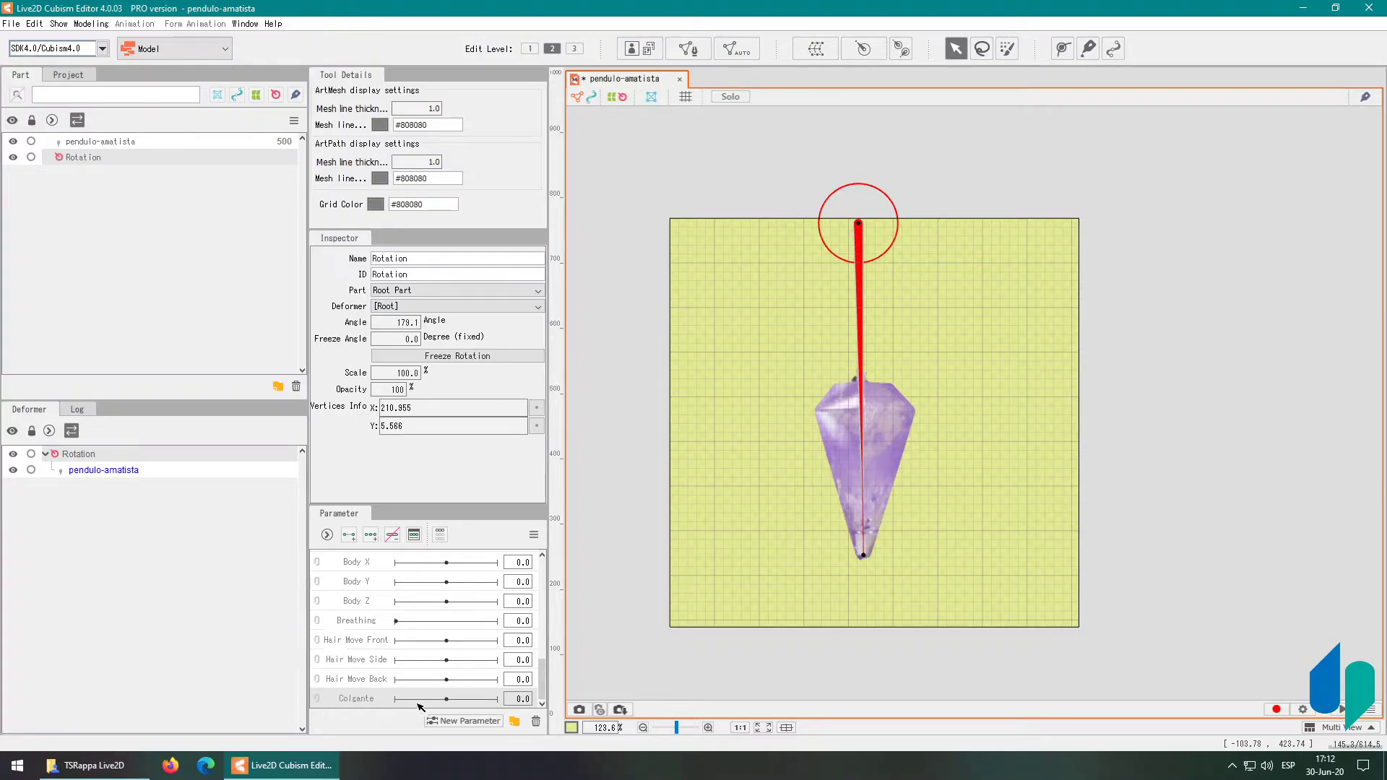
# Add three keys to the Colgante parameter for the rotation deformer, at -10, 0 and 10
pyautogui.moveTo(446, 699)
pyautogui.mouseDown()
pyautogui.moveTo(482, 700)
pyautogui.moveTo(453, 702)
pyautogui.mouseUp()
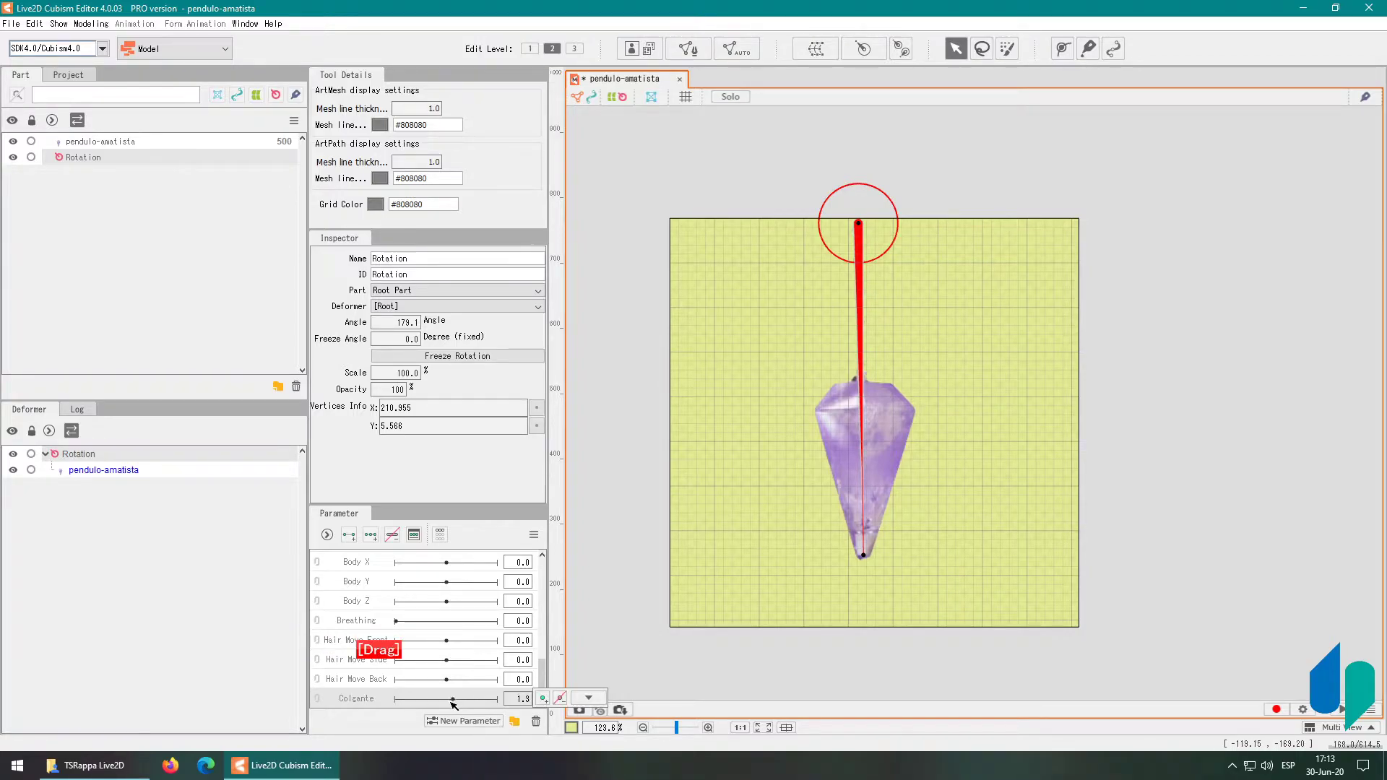
pyautogui.click(351, 538)
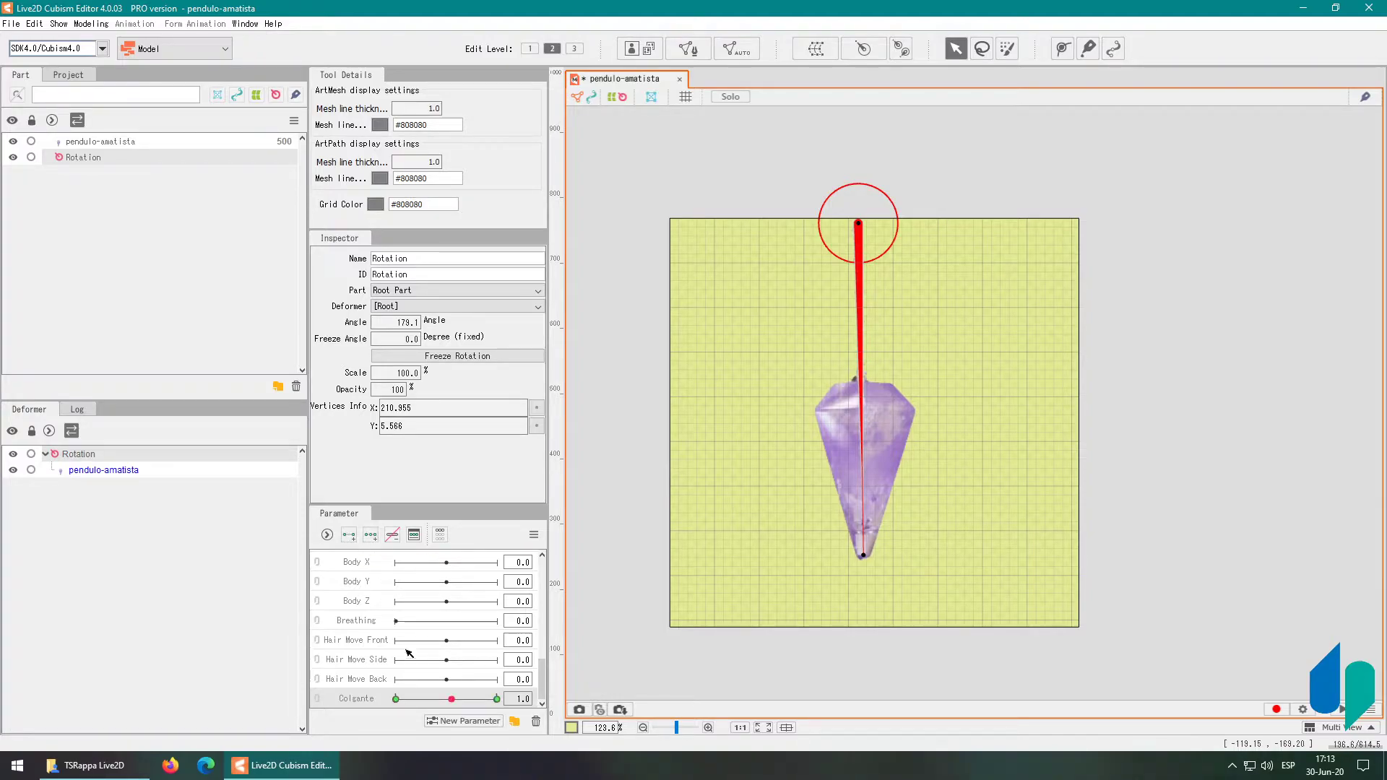
pyautogui.moveTo(455, 701)
pyautogui.mouseDown()
pyautogui.moveTo(396, 699)
pyautogui.moveTo(494, 699)
pyautogui.moveTo(448, 699)
pyautogui.mouseUp()
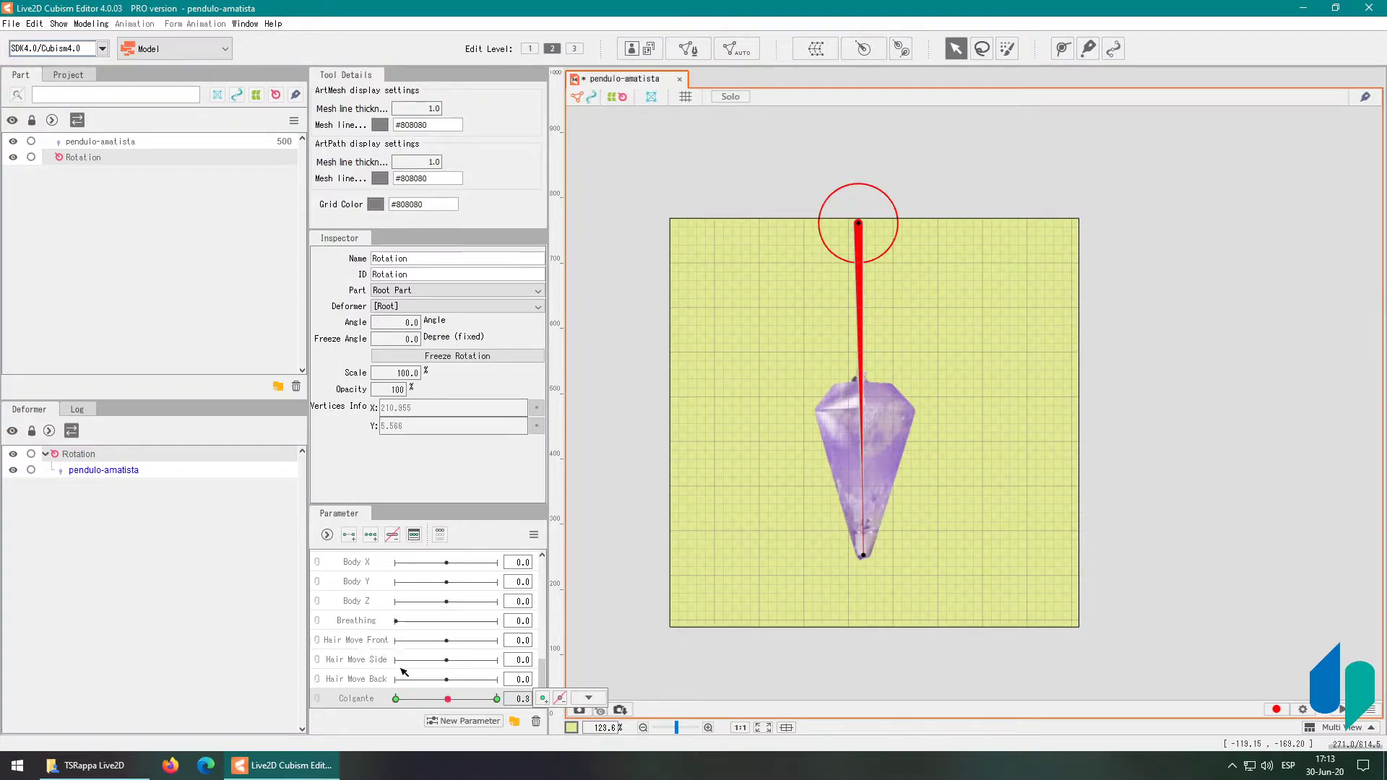
# Set Colgante to -10 and swing the pendulum towards the left edge of the canvas, to an angle of about 201°
pyautogui.moveTo(449, 702); pyautogui.dragTo(398, 704)
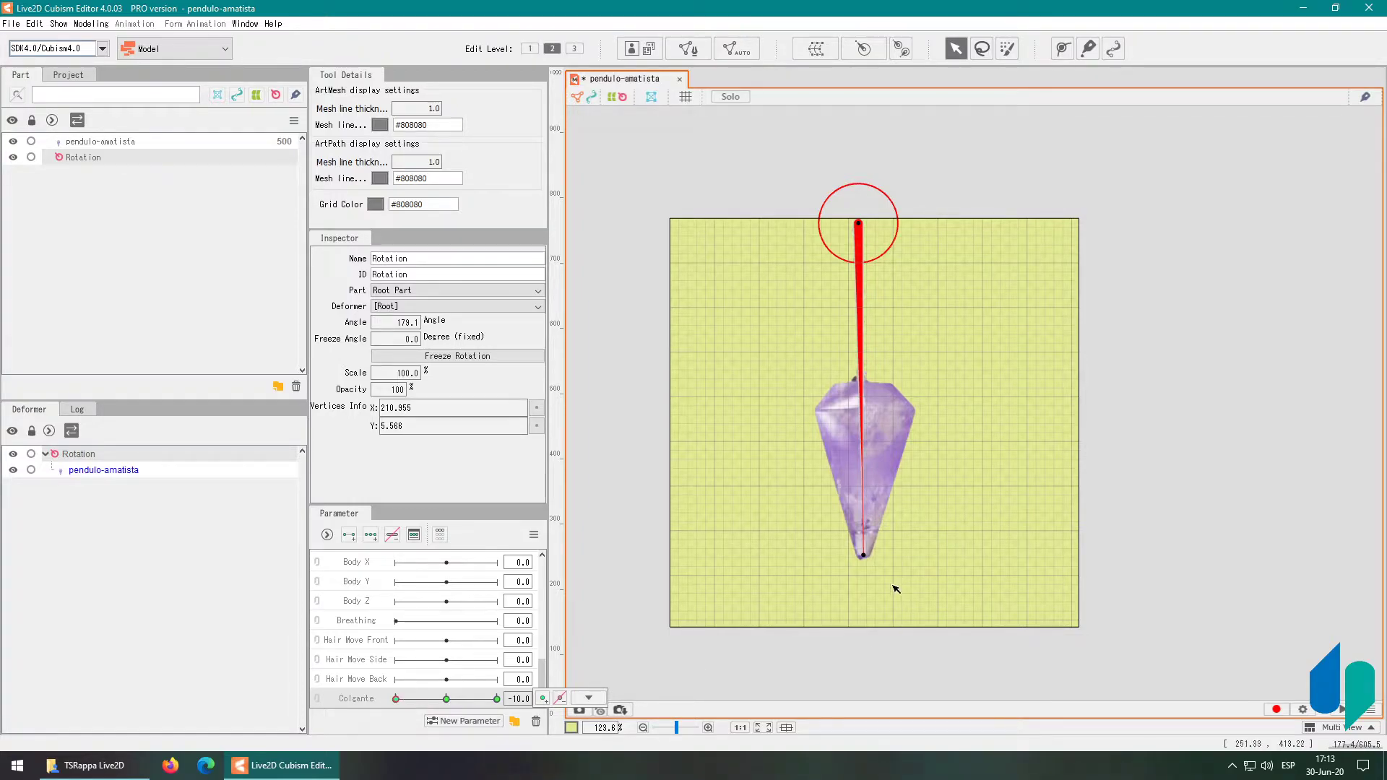
pyautogui.click(862, 558)
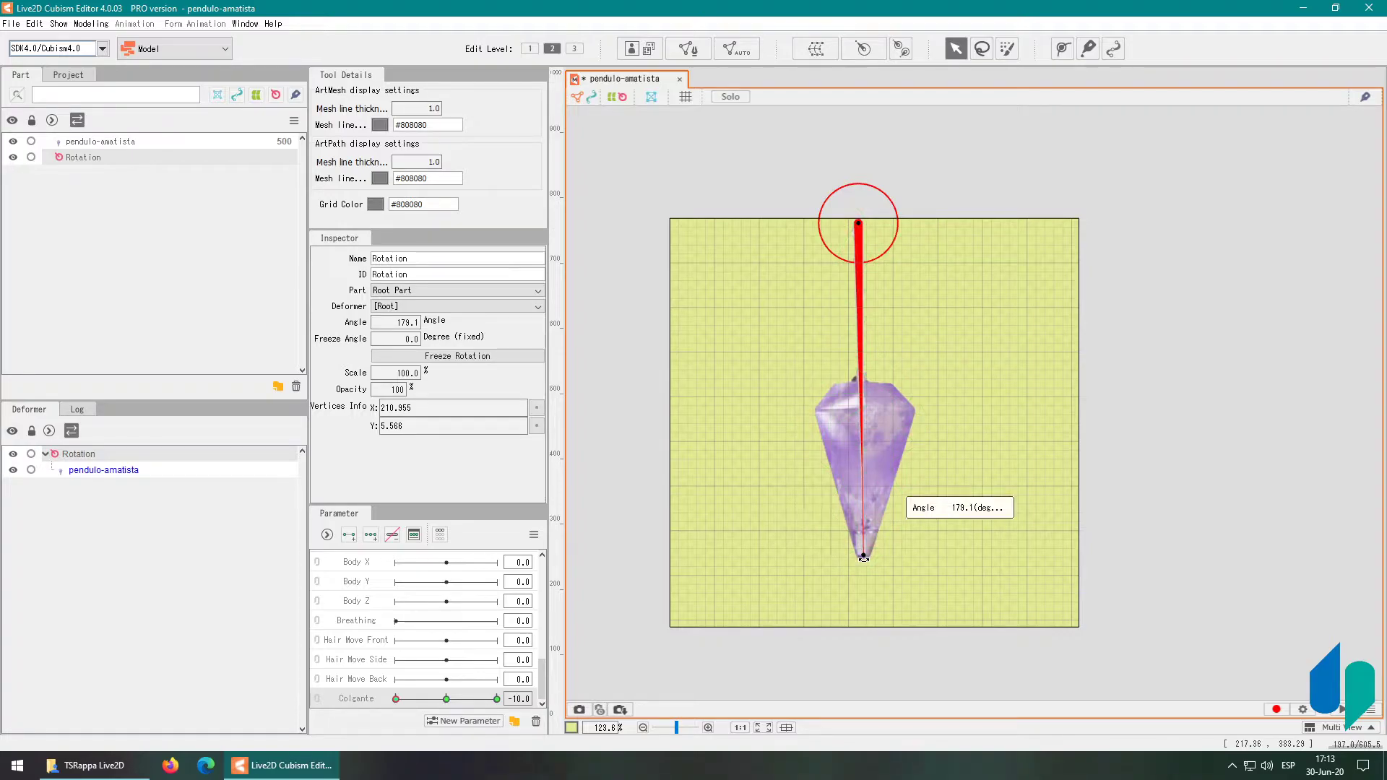
pyautogui.moveTo(863, 557); pyautogui.dragTo(864, 579)
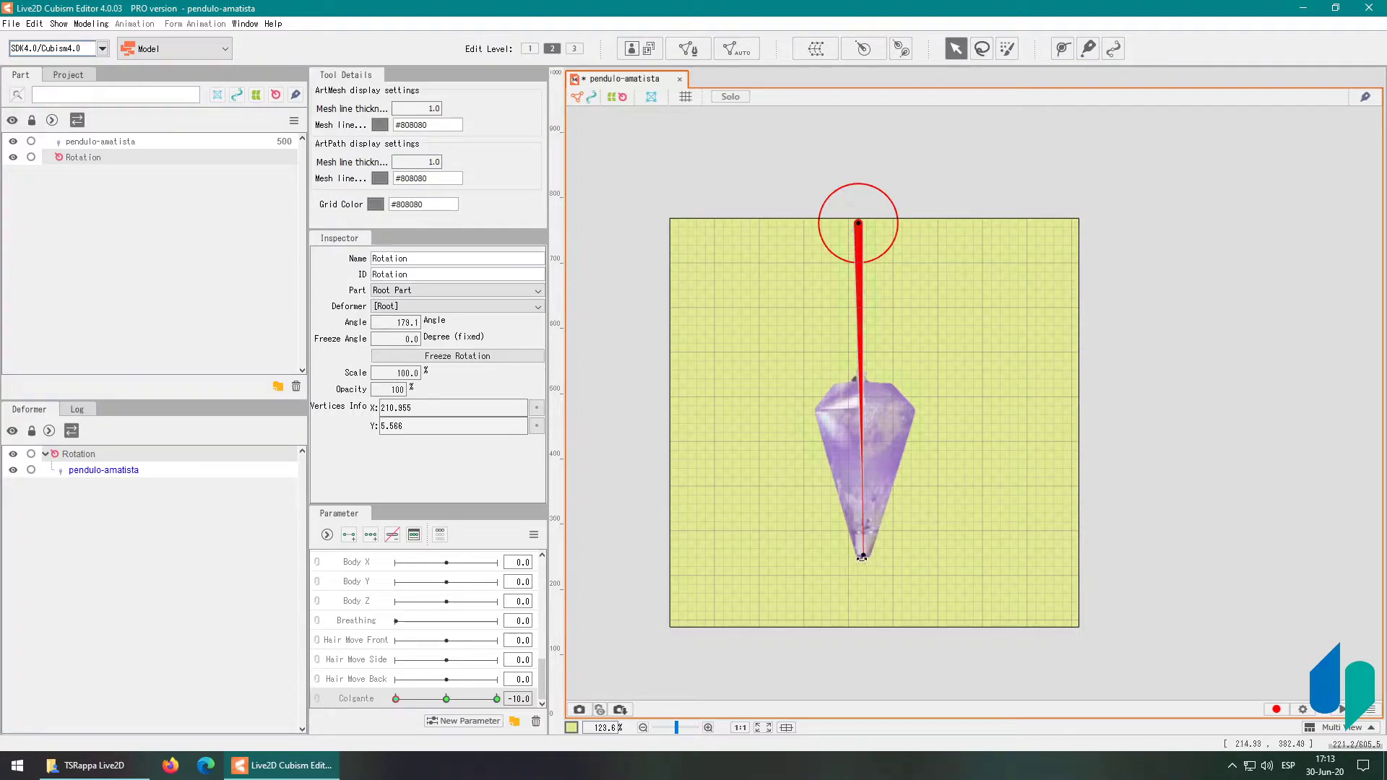
pyautogui.moveTo(862, 558); pyautogui.dragTo(734, 541)
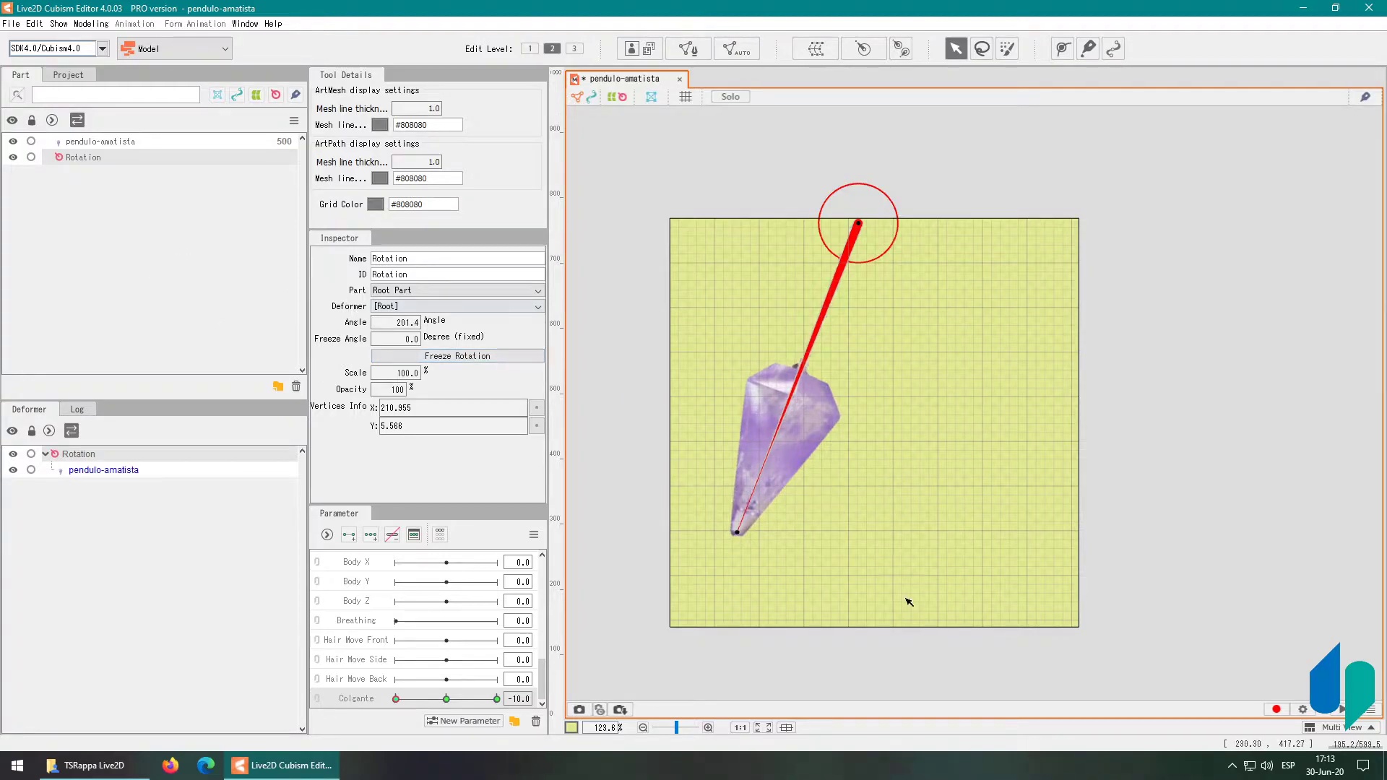
# Set the rotation deformer's angle to exactly 200 at the Colgante -10 key
pyautogui.doubleClick(408, 322)
pyautogui.press('BackSpace')
pyautogui.write('200')
pyautogui.press('Return')
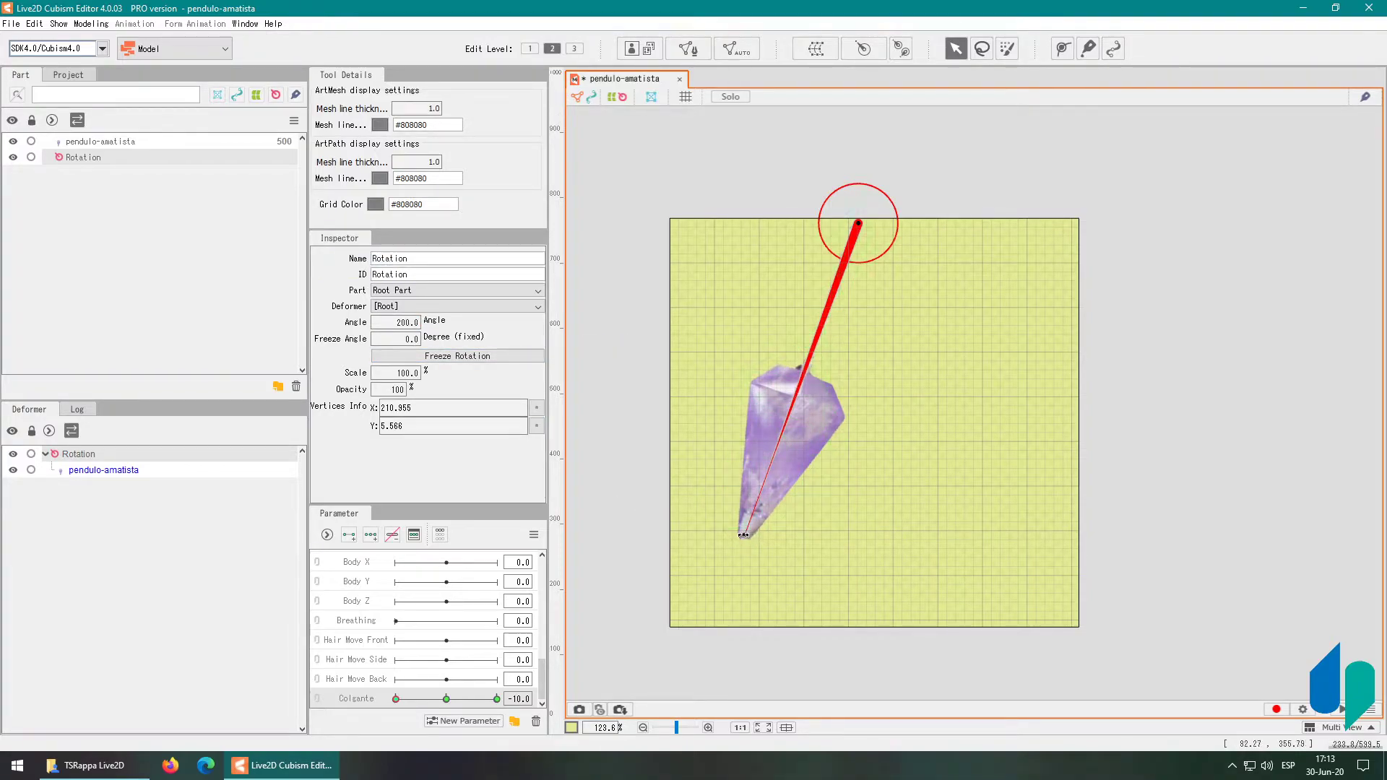
# Reduce the pendulum's swing at the Colgante -10 key to about 186°, and return Colgante to 0
pyautogui.moveTo(743, 534); pyautogui.dragTo(821, 556)
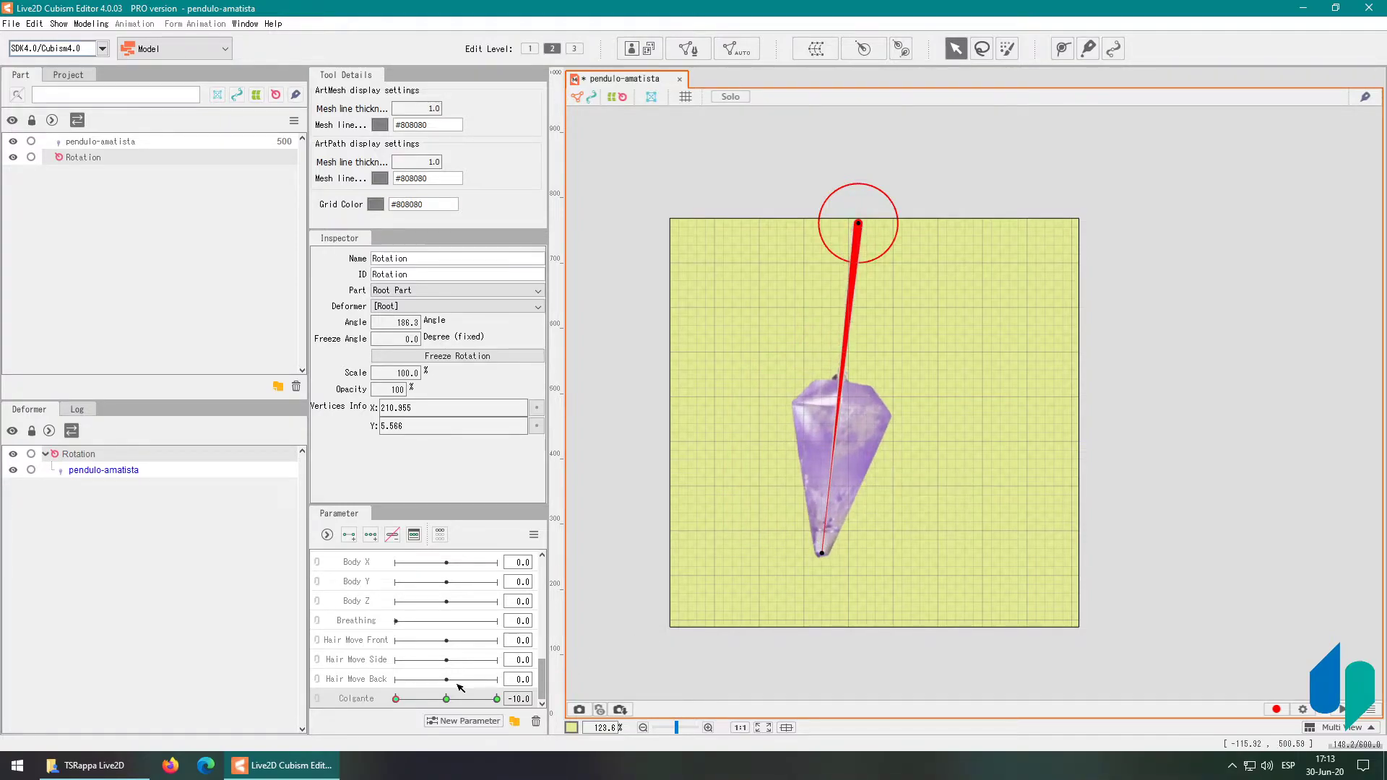
pyautogui.click(445, 699)
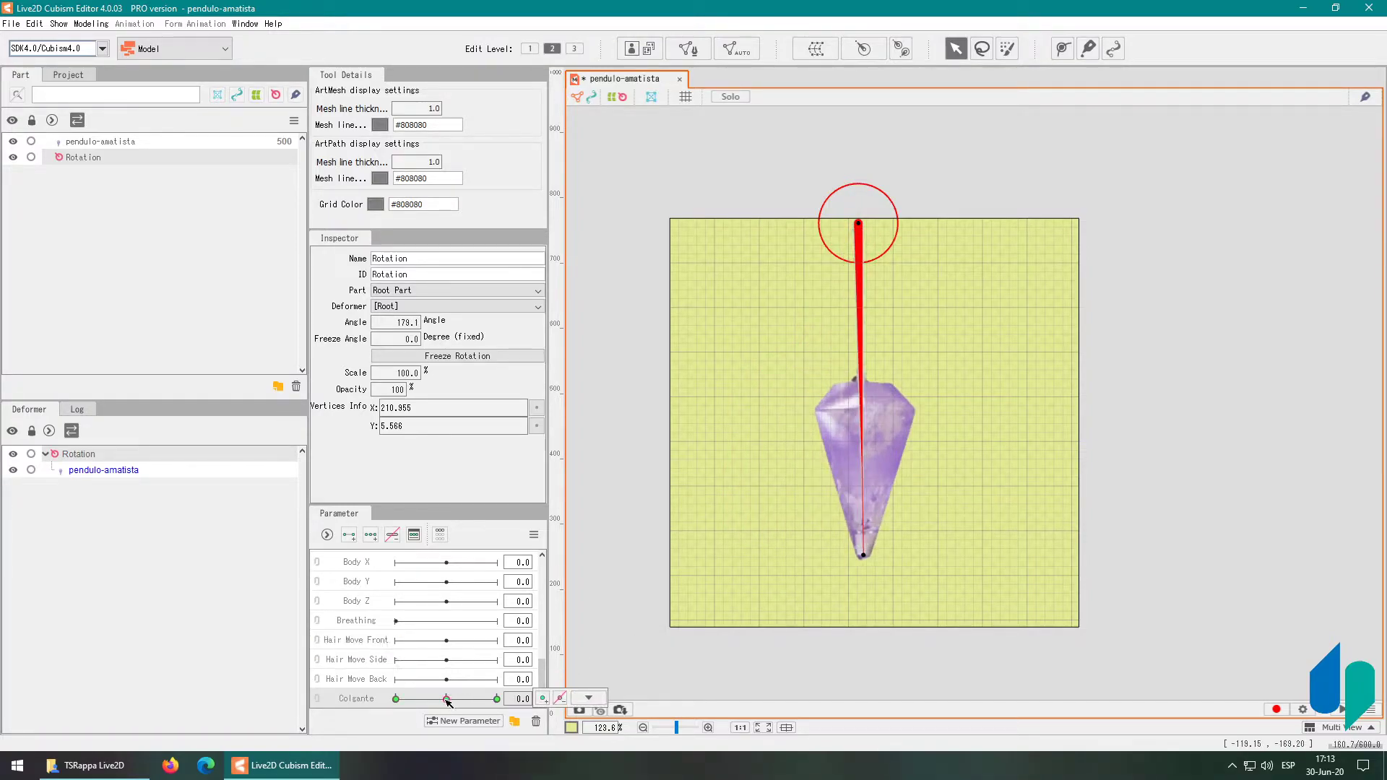
# Swing the pendulum towards the right edge of the canvas at the Colgante 0 key and set the rotation deformer's angle to 160
pyautogui.moveTo(862, 554); pyautogui.dragTo(975, 547)
pyautogui.doubleClick(390, 322)
pyautogui.write('160')
pyautogui.press('Return')
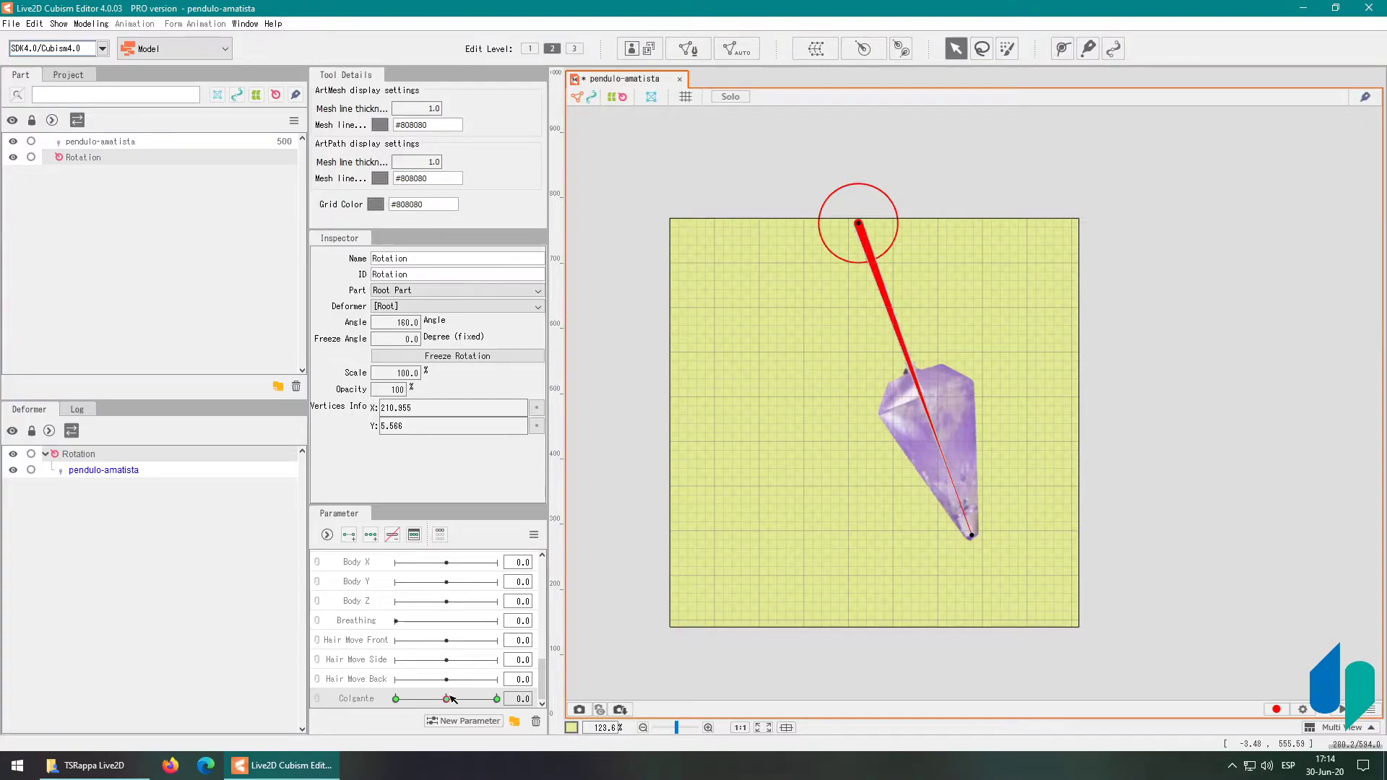
# Set Colgante to 10, try 200 as the rotation deformer's angle at that key, and correct it to 160
pyautogui.click(496, 698)
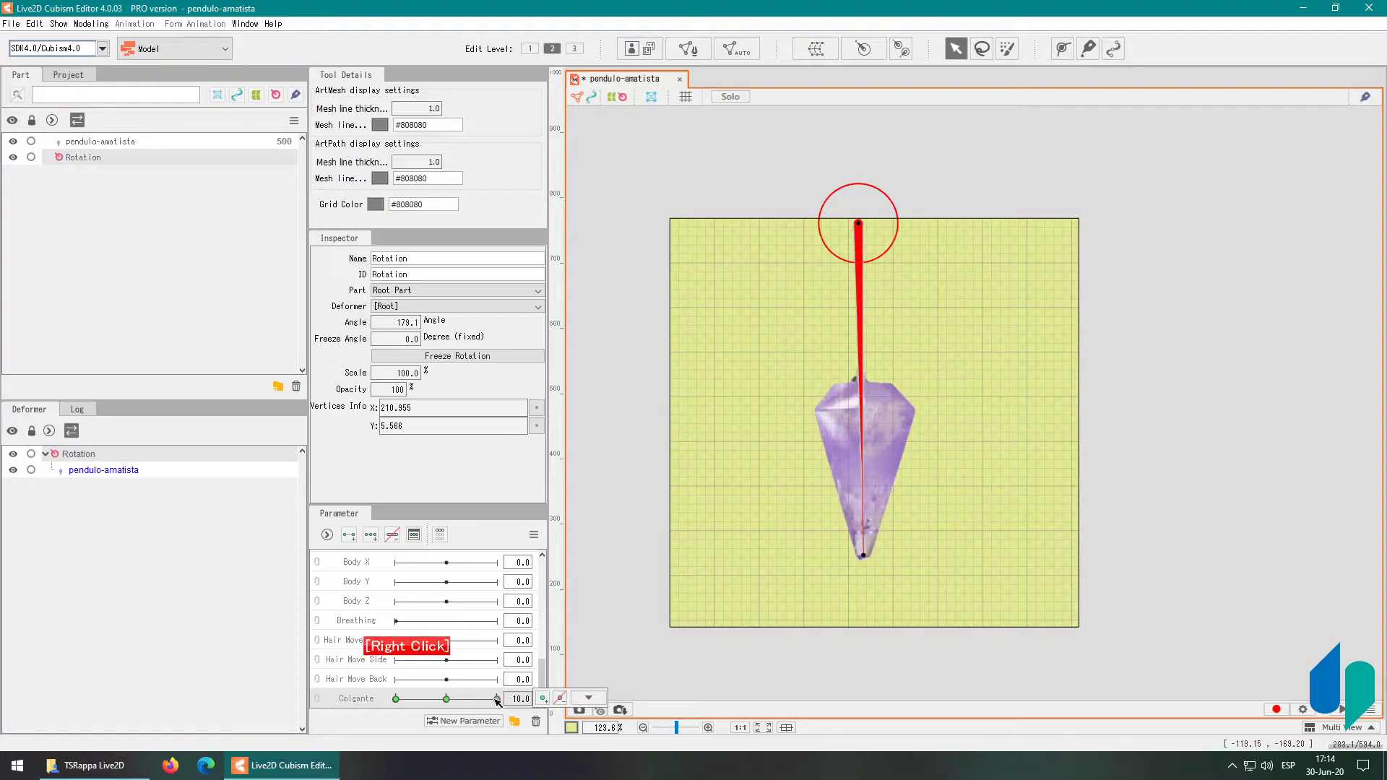
pyautogui.write('200')
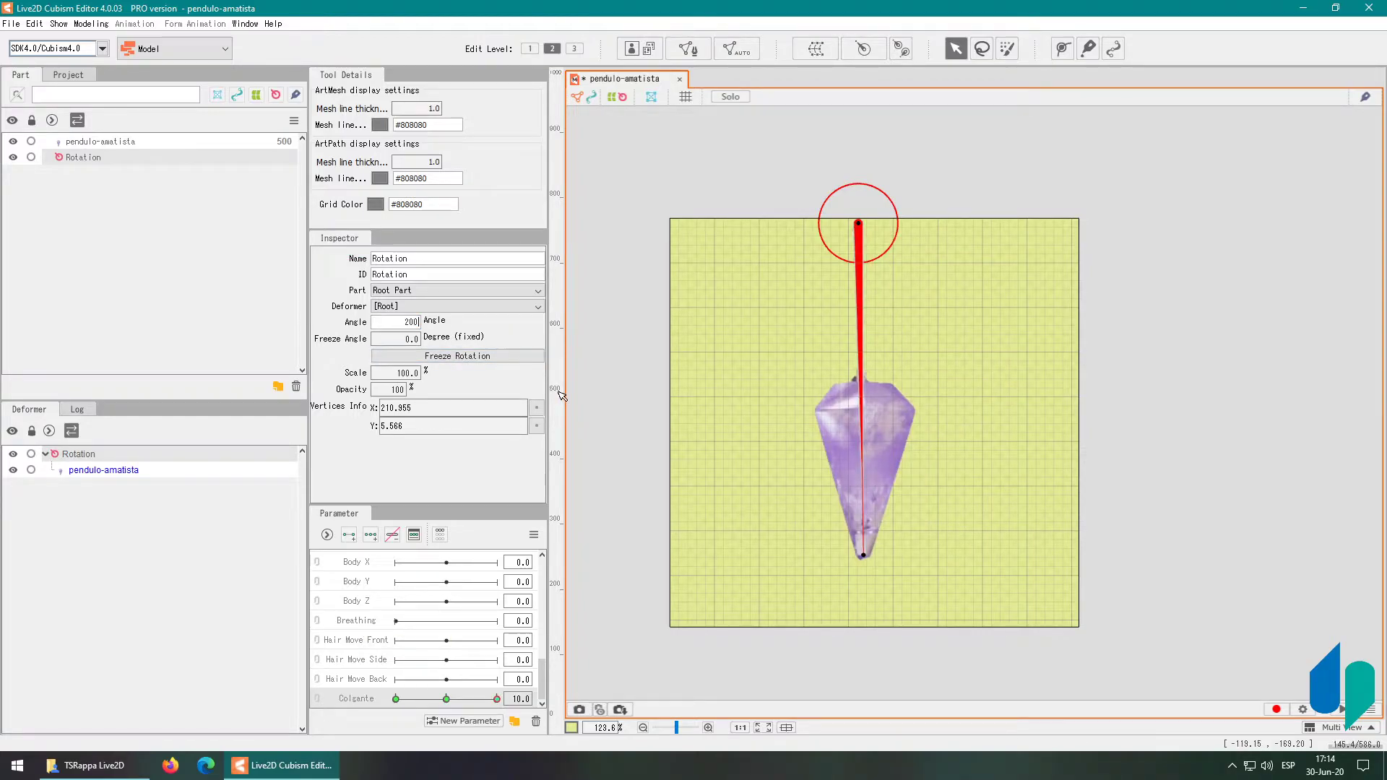
pyautogui.press('Return')
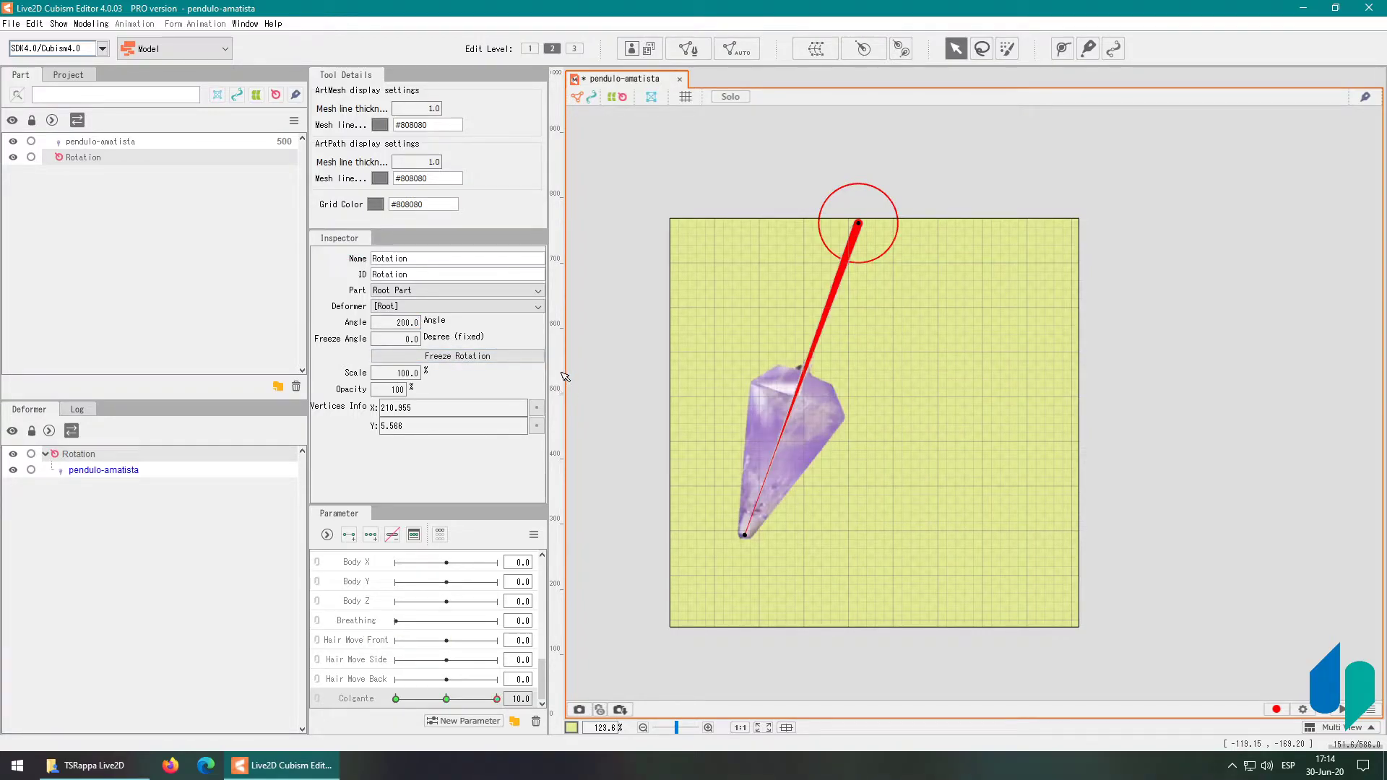
pyautogui.hotkey('ctrl', 'a')
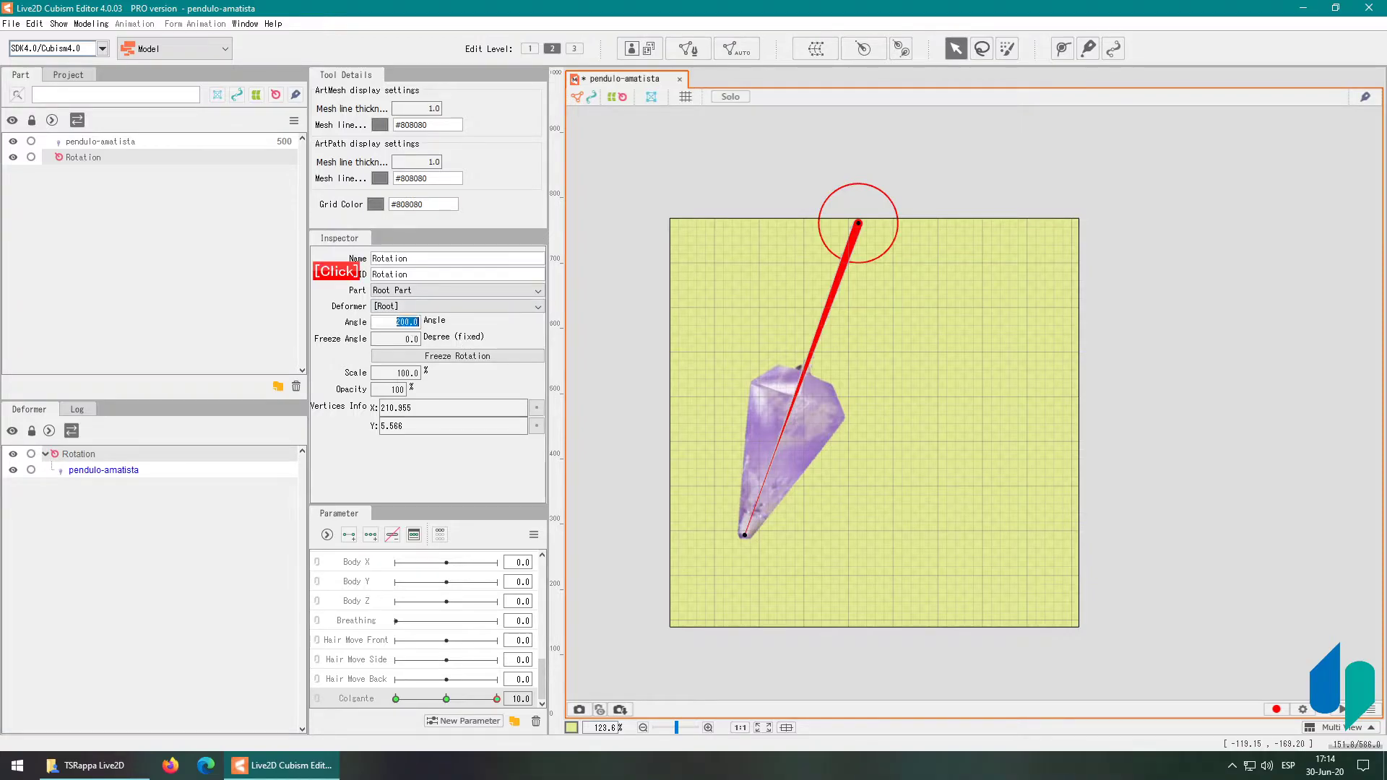
pyautogui.write('1600')
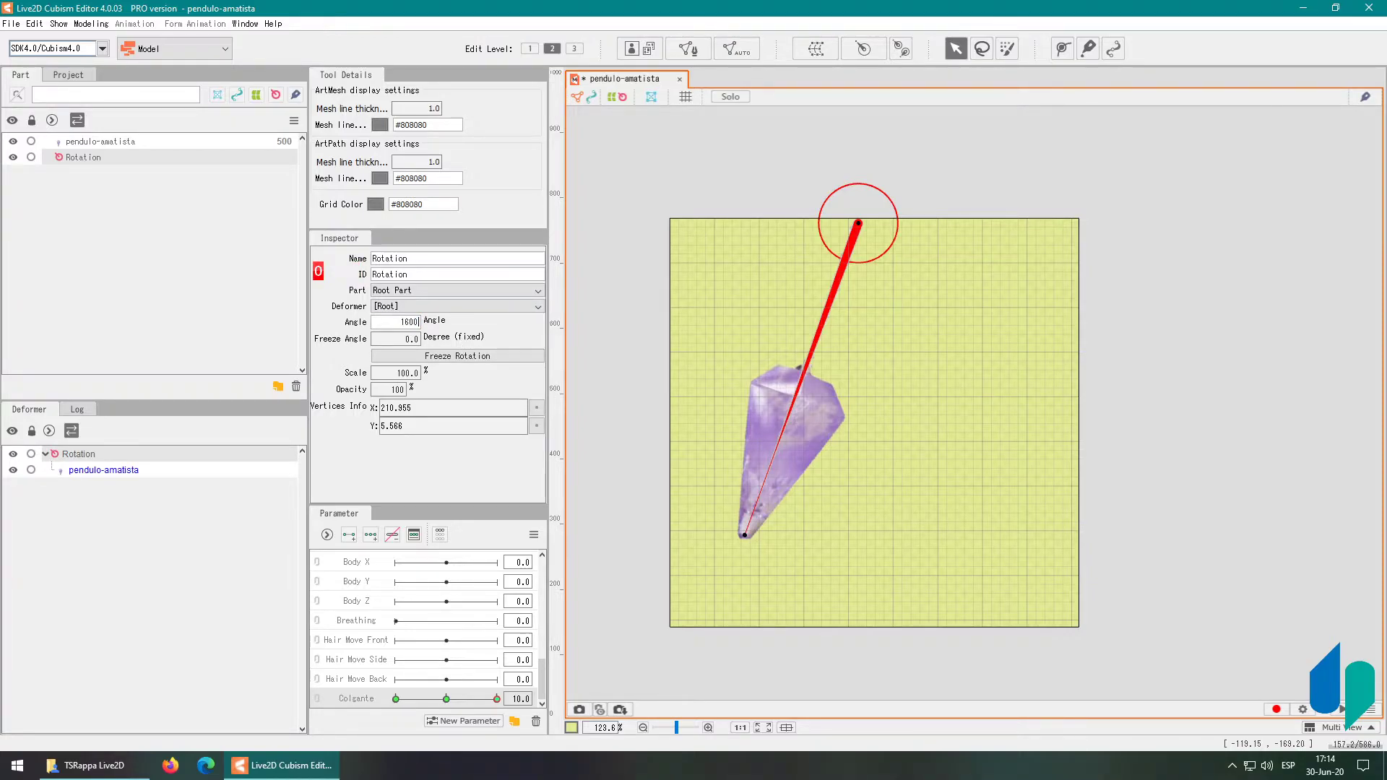
pyautogui.write('60.0')
pyautogui.press('BackSpace')
pyautogui.press('Return')
# Return Colgante to 0 and set the rotation deformer's angle to 180 at that key
pyautogui.click(446, 698)
pyautogui.click(408, 322)
pyautogui.write('180')
pyautogui.press('Return')
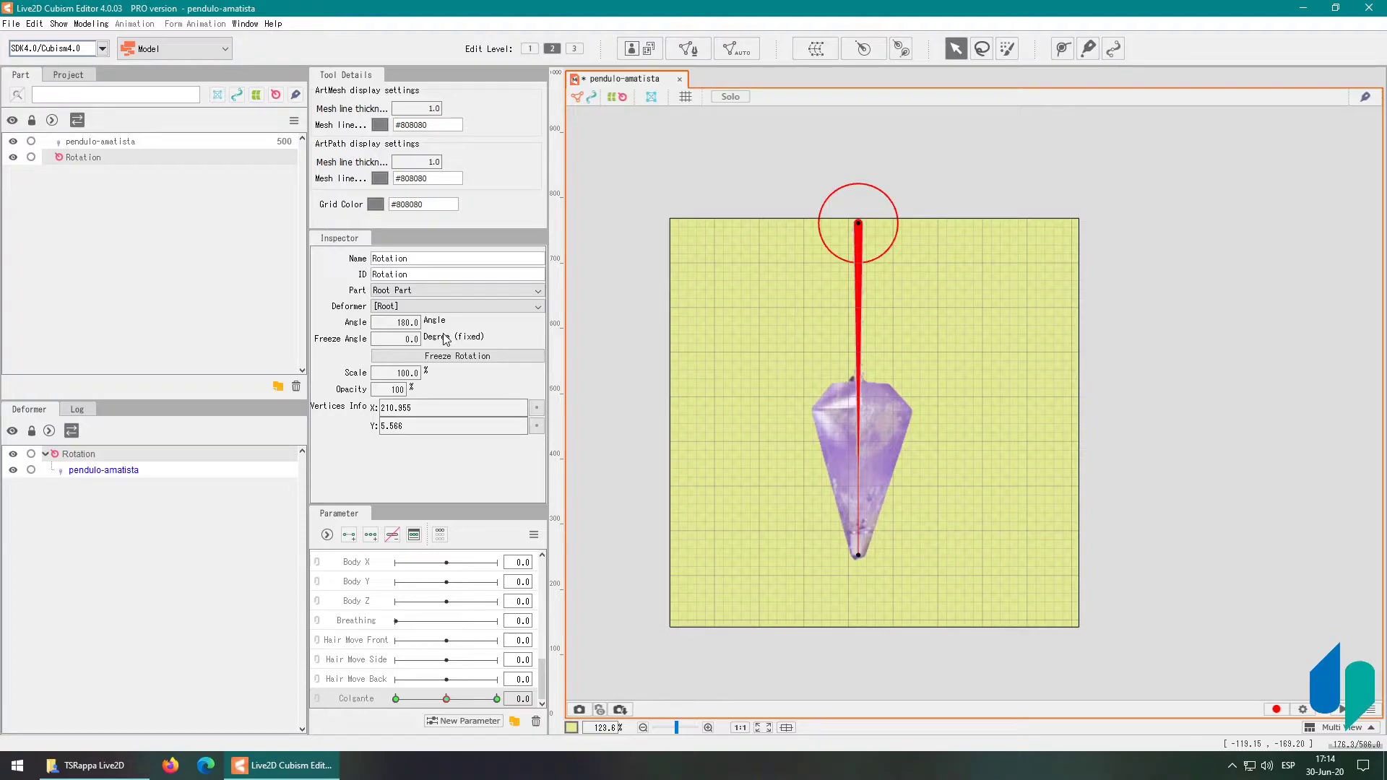
# Set the rotation deformer's angle to 200 at the Colgante -10 key and return Colgante to 0
pyautogui.moveTo(447, 699); pyautogui.dragTo(397, 698)
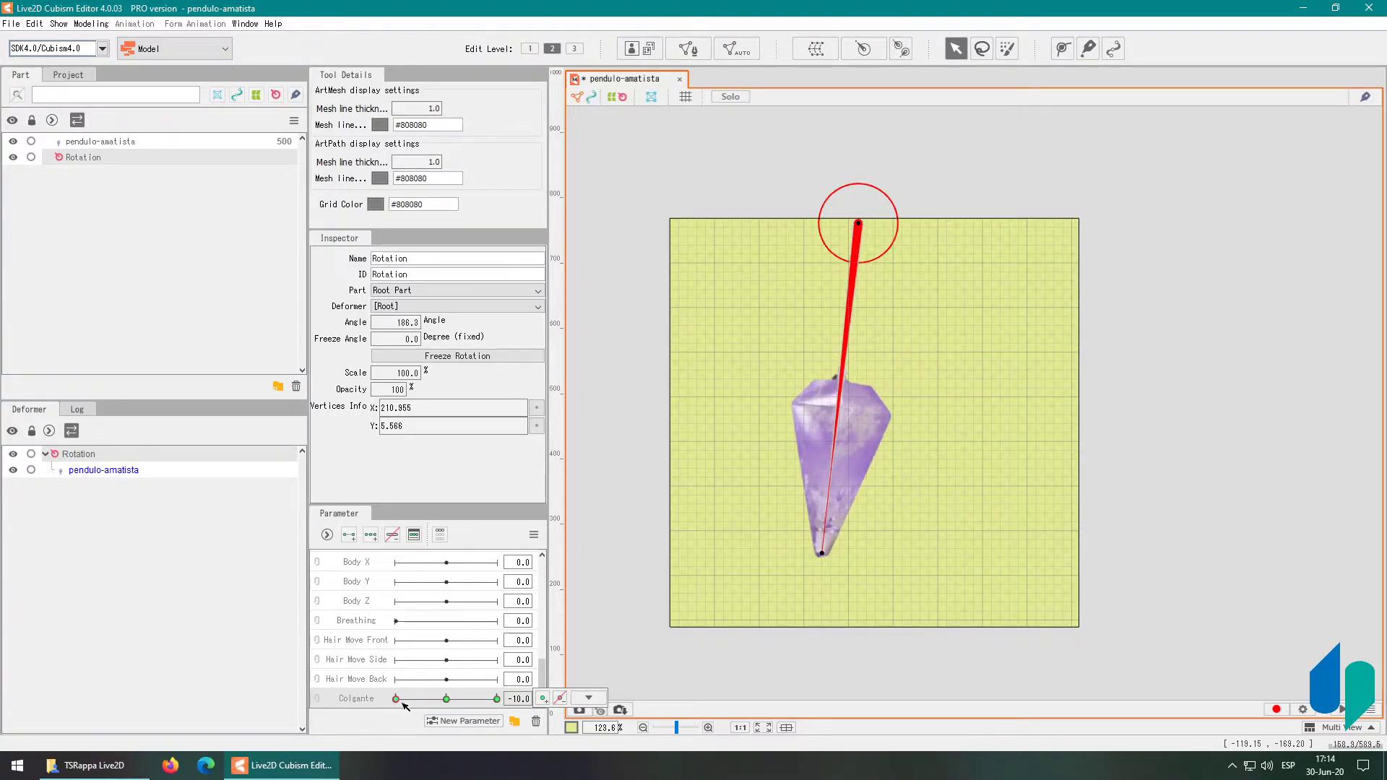
pyautogui.rightClick(398, 699)
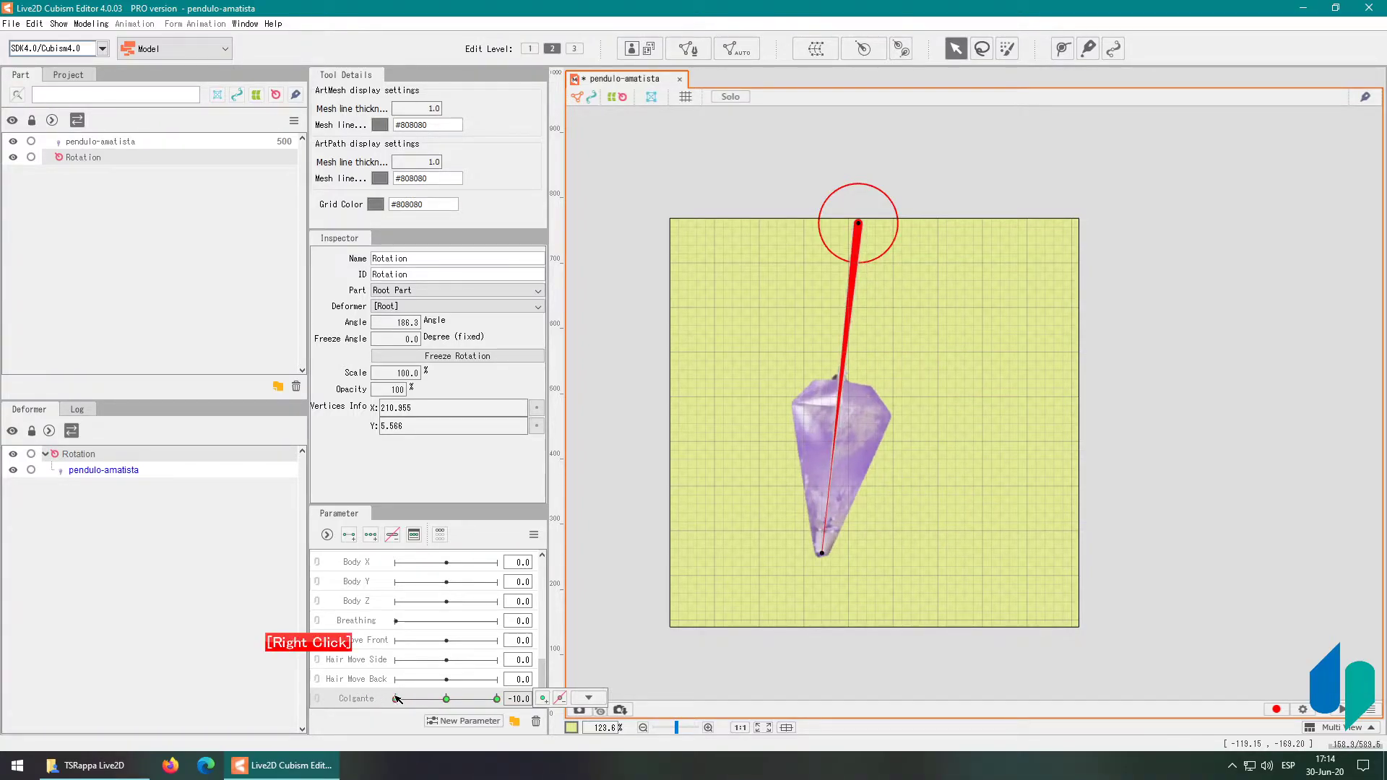
pyautogui.click(406, 322)
pyautogui.write('200')
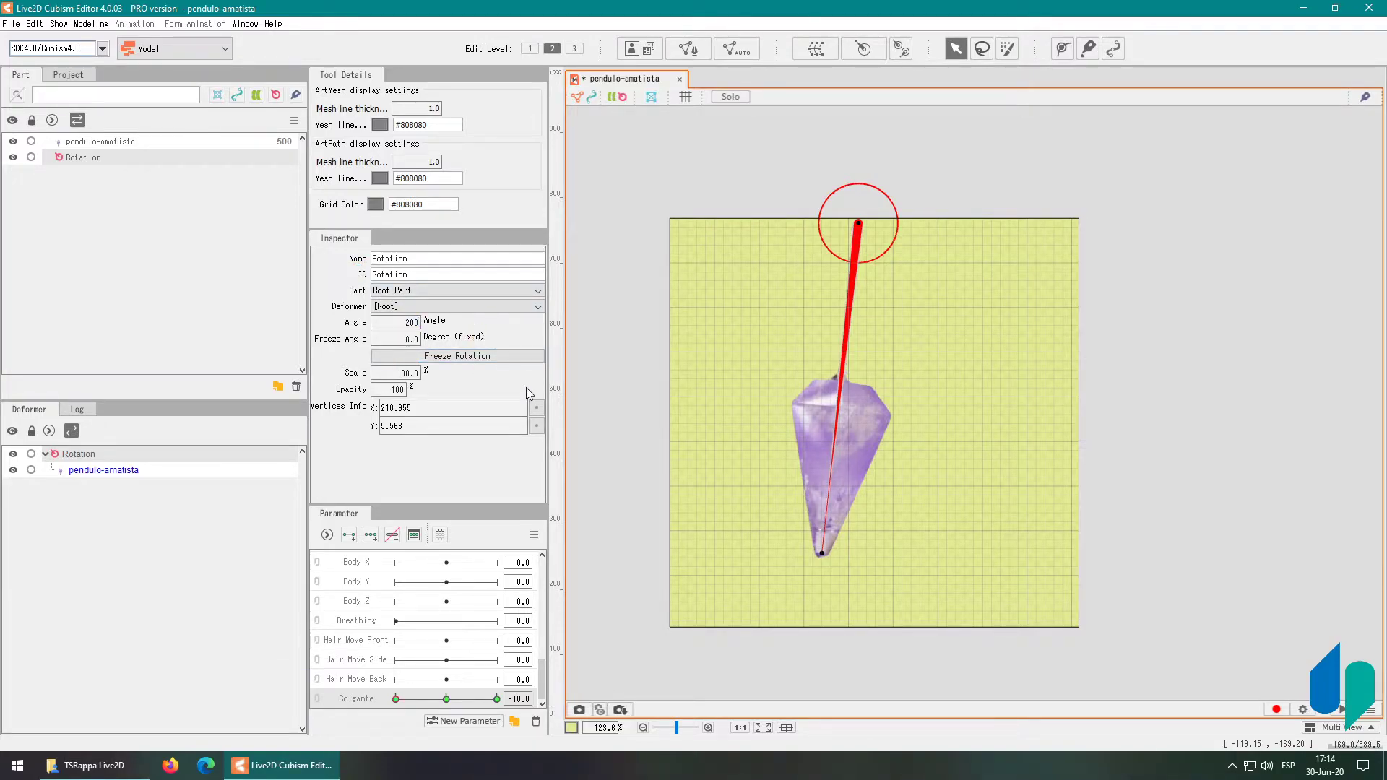
pyautogui.press('Return')
pyautogui.moveTo(396, 698)
pyautogui.mouseDown()
pyautogui.moveTo(520, 699)
pyautogui.moveTo(419, 707)
pyautogui.moveTo(490, 704)
pyautogui.moveTo(388, 691)
pyautogui.mouseUp()
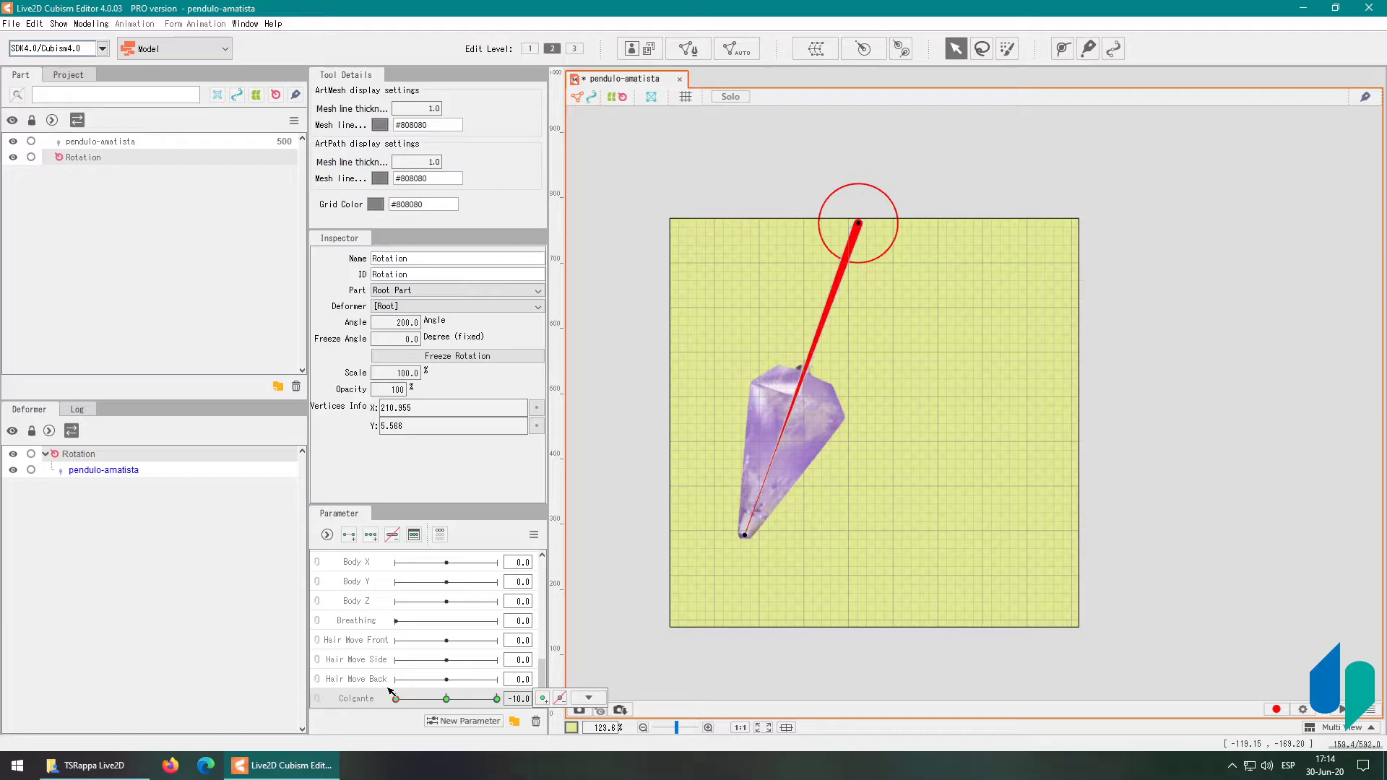
pyautogui.click(446, 699)
# Move the Angle Z parameter back and forth to check whether the pendulum responds, and go back to the Colgante parameter
pyautogui.scroll(7, 492, 638)
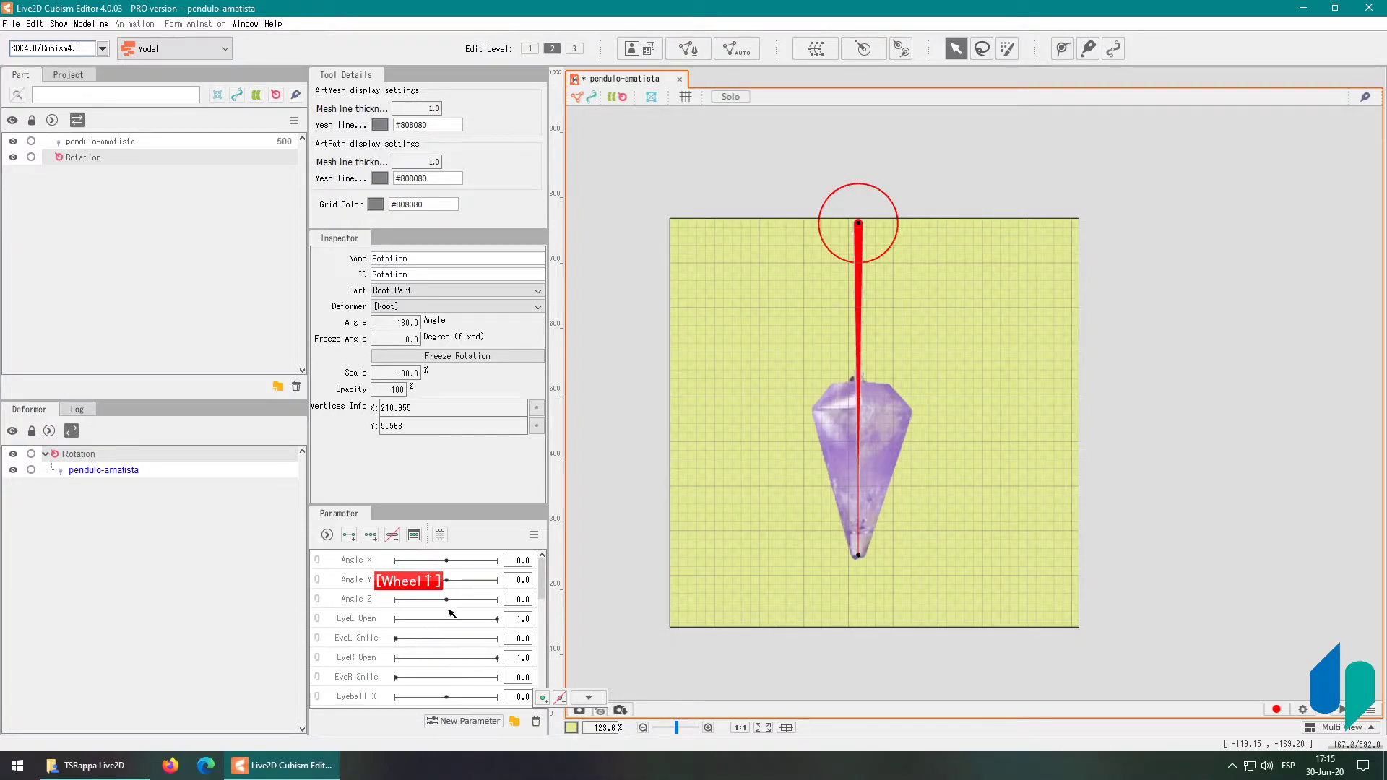
pyautogui.moveTo(447, 600)
pyautogui.mouseDown()
pyautogui.moveTo(464, 609)
pyautogui.moveTo(433, 607)
pyautogui.moveTo(467, 607)
pyautogui.mouseUp()
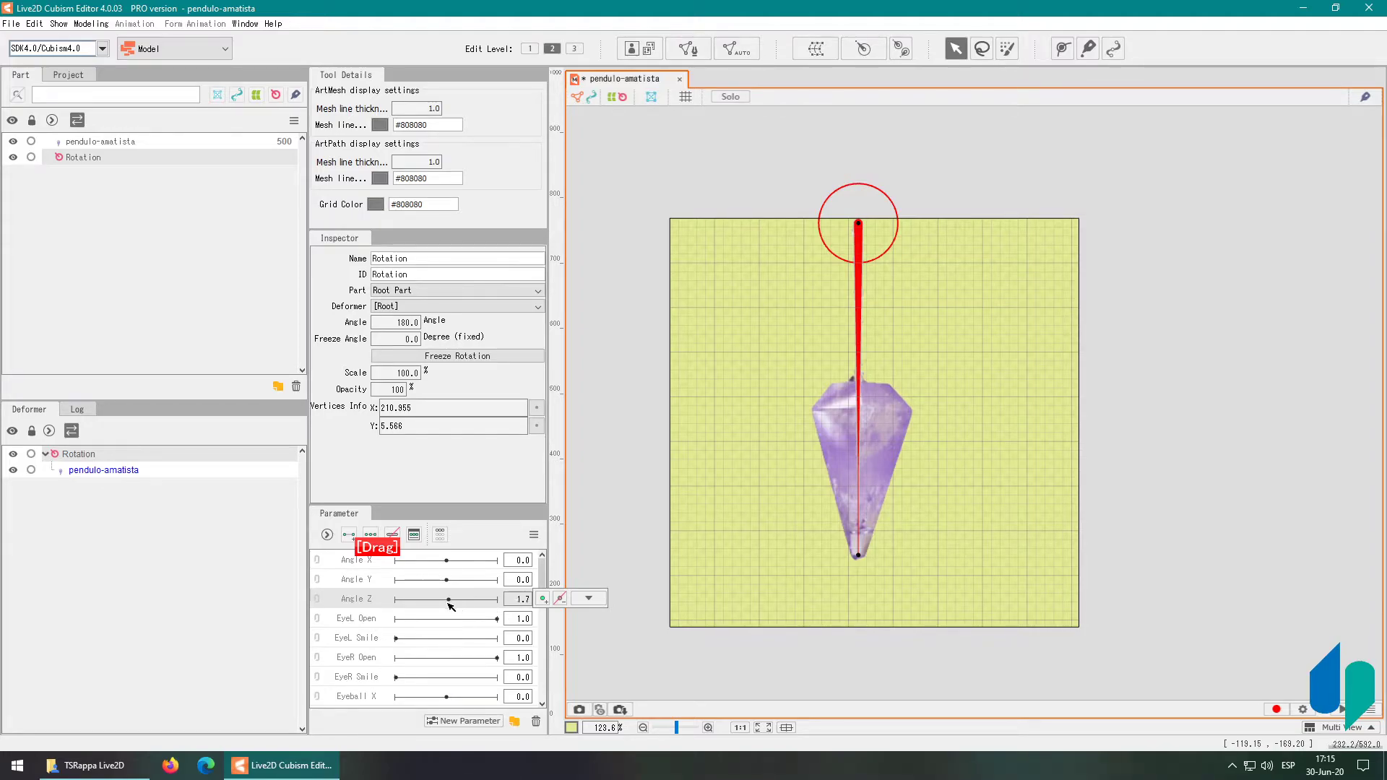
pyautogui.moveTo(450, 607); pyautogui.dragTo(405, 596)
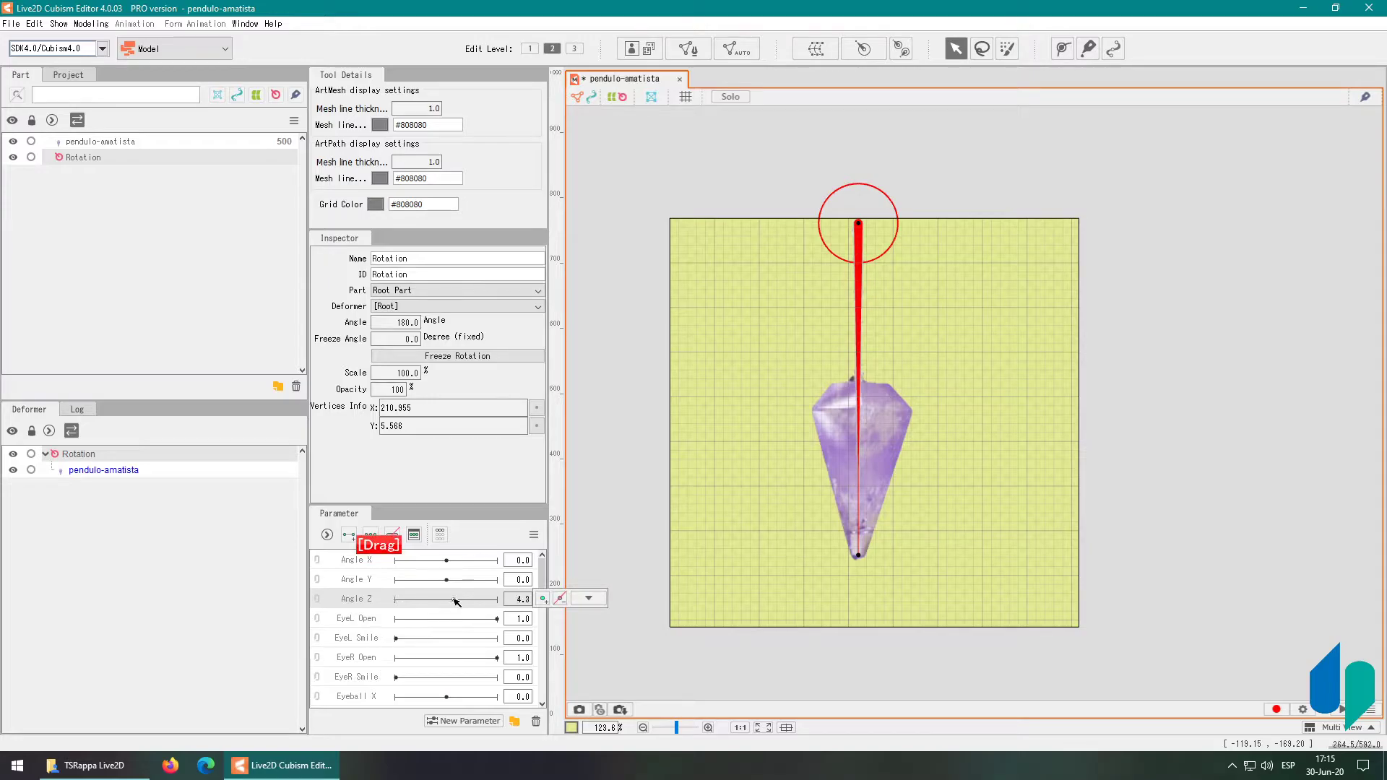
pyautogui.scroll(-6, 442, 610)
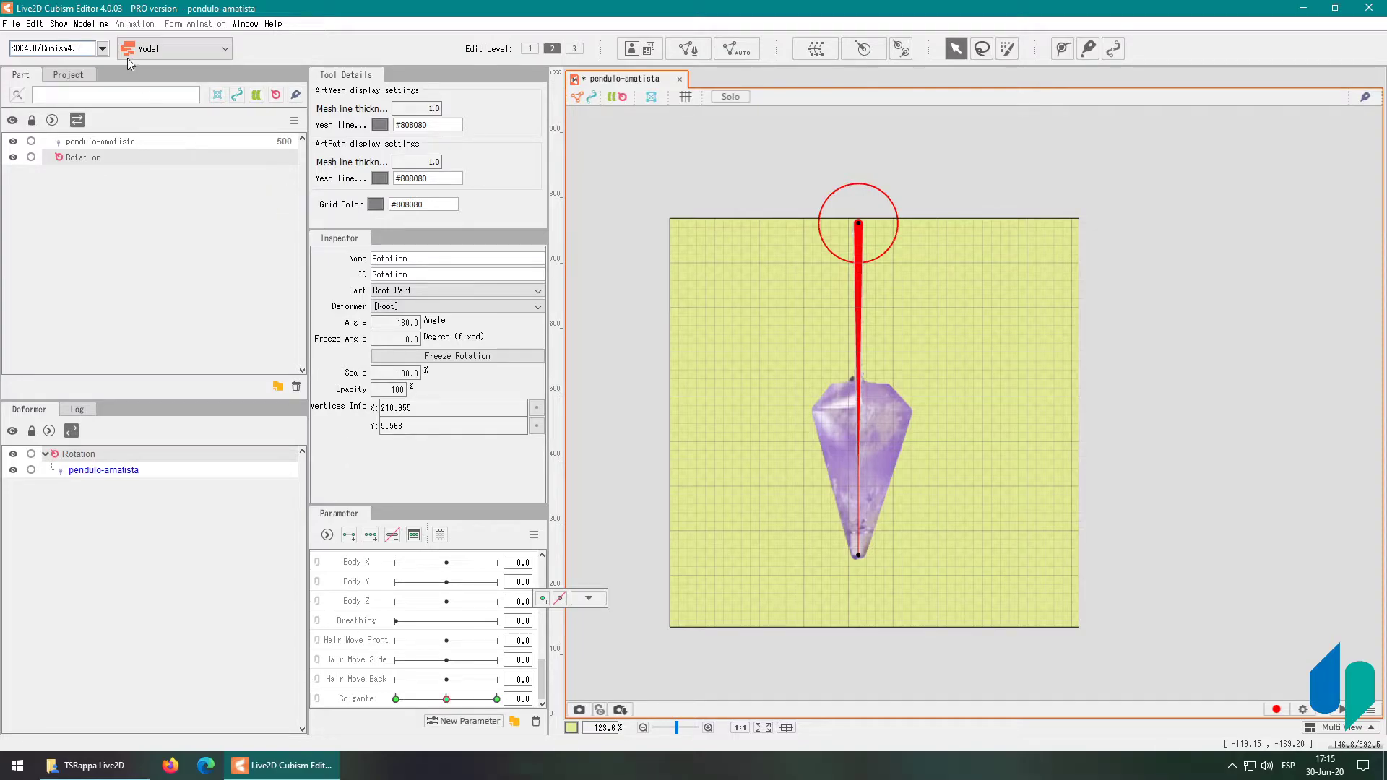
# Open the Physics/Scene Blending Settings and try out the Colgante parameter there, returning it to its default
pyautogui.click(101, 26)
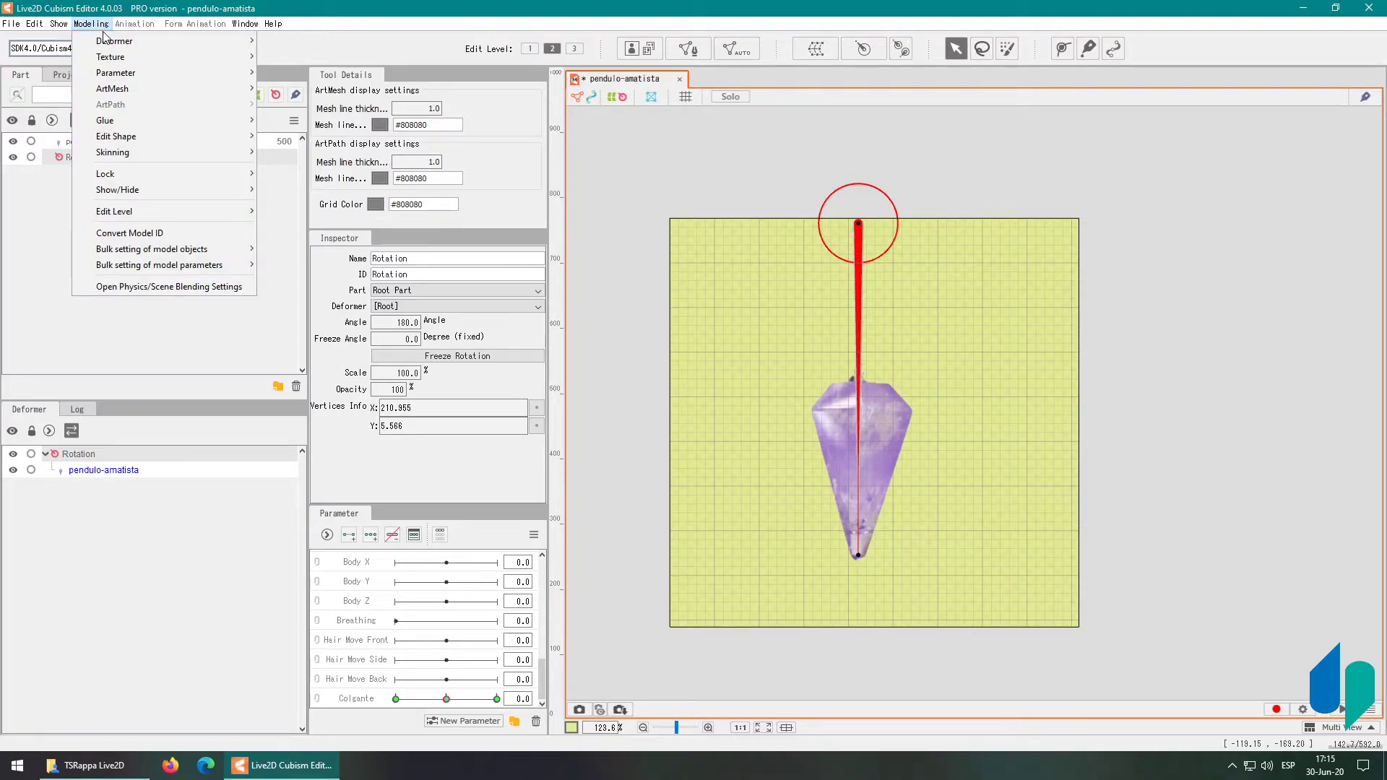
pyautogui.click(187, 288)
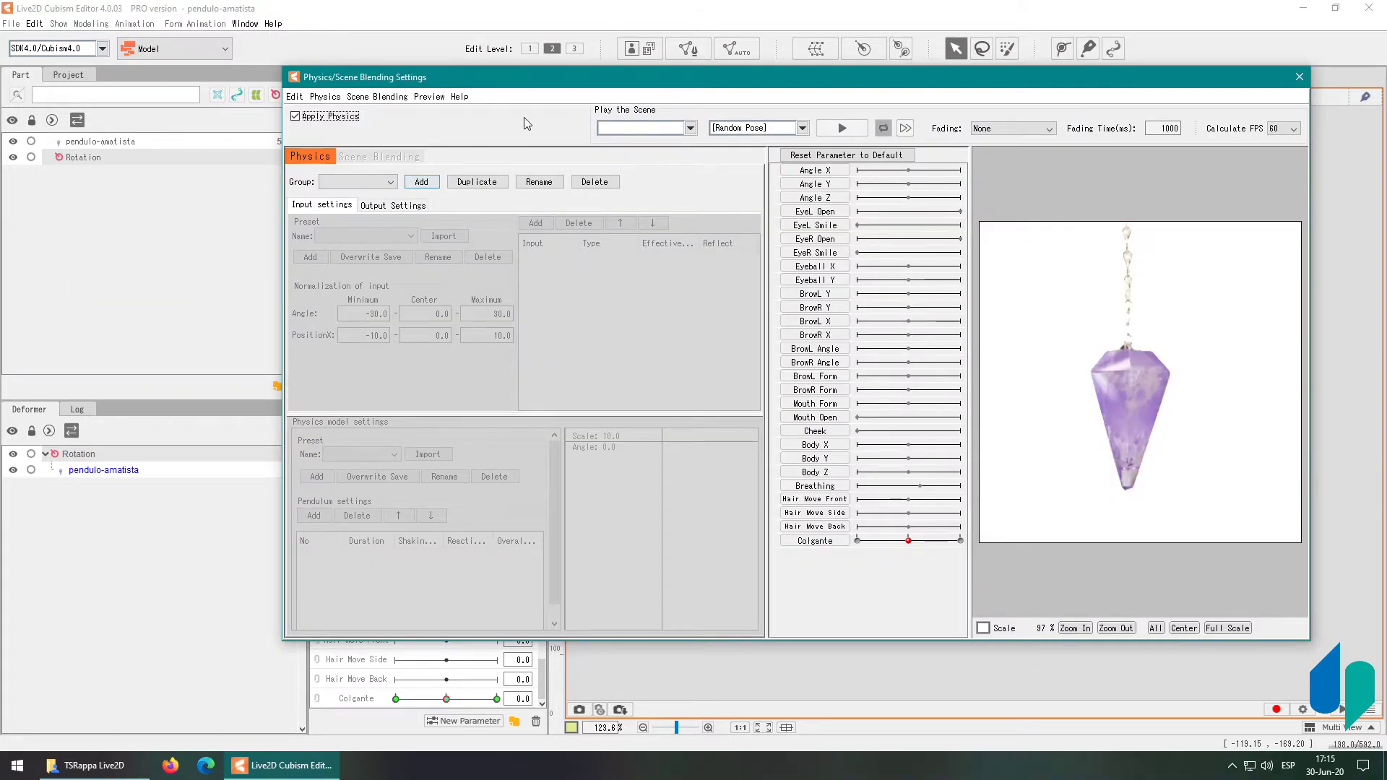
pyautogui.moveTo(698, 86); pyautogui.dragTo(554, 90)
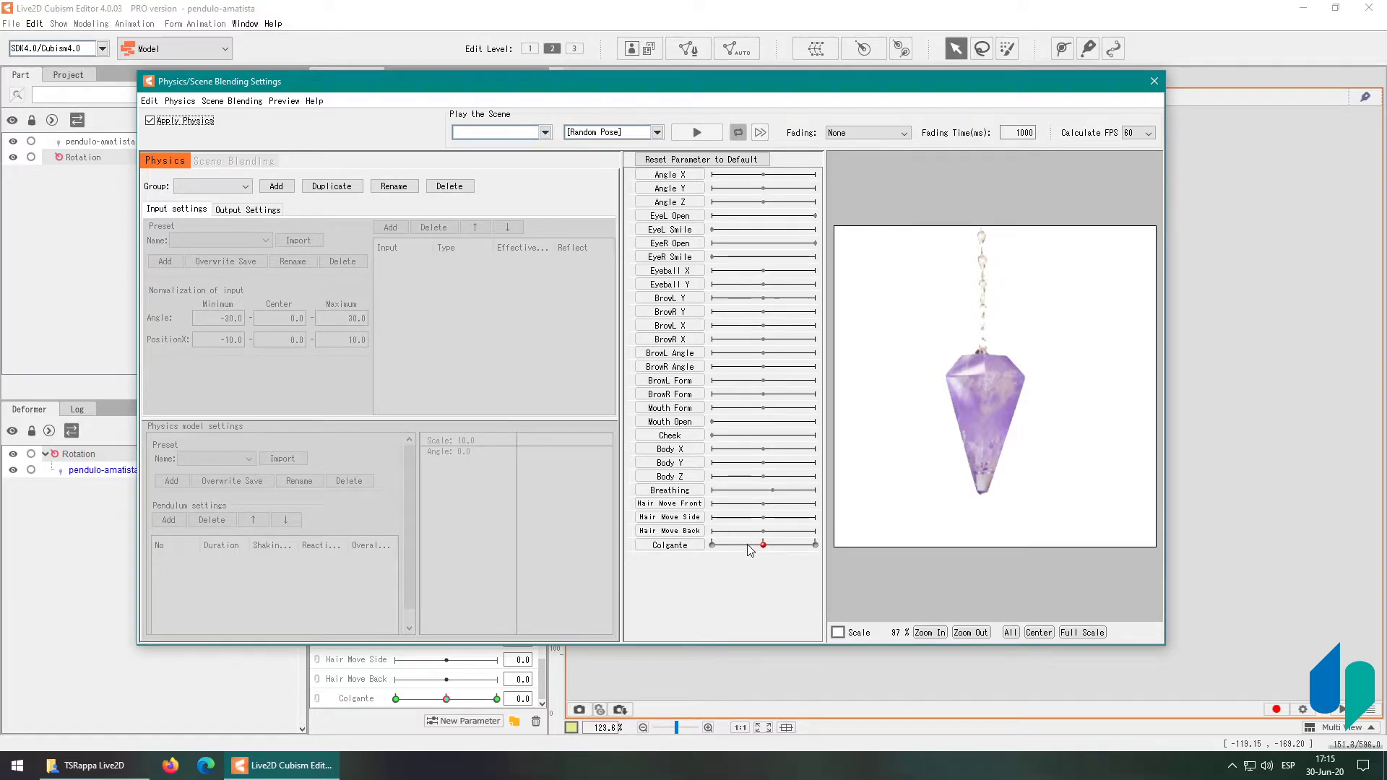
pyautogui.moveTo(762, 546)
pyautogui.mouseDown()
pyautogui.moveTo(701, 542)
pyautogui.moveTo(812, 549)
pyautogui.moveTo(767, 553)
pyautogui.mouseUp()
pyautogui.rightClick(767, 553)
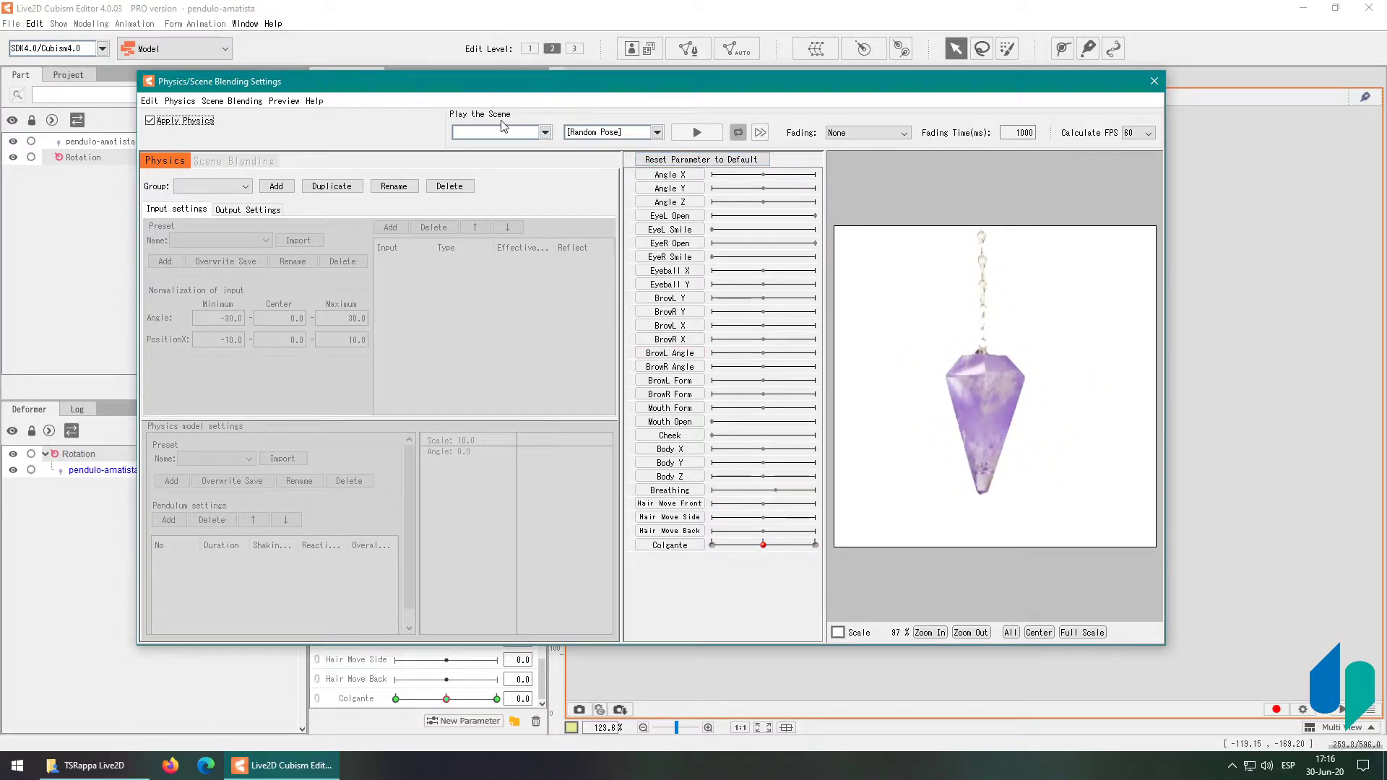
# Preview the pendulum with the Random Pose scene, stop the playback and reset all parameters to default
pyautogui.click(546, 134)
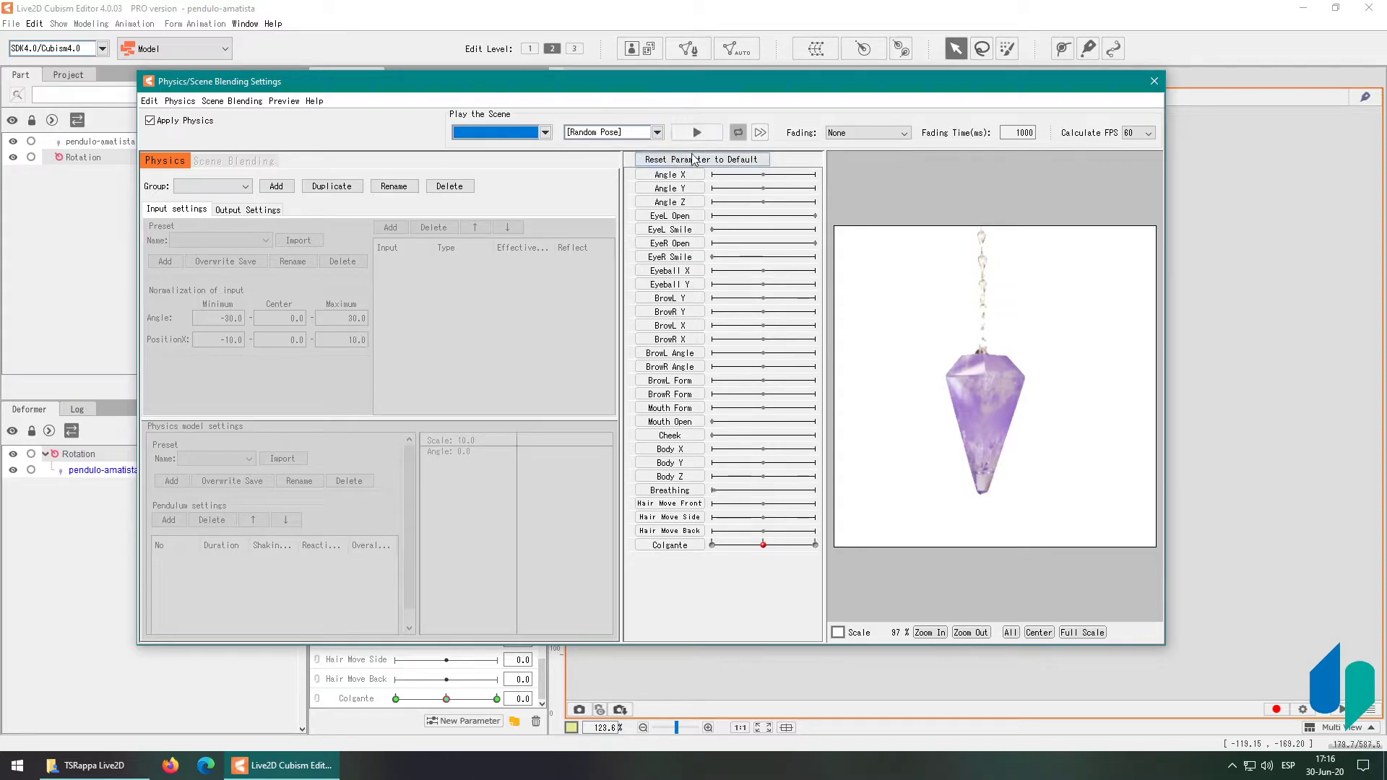
pyautogui.click(657, 132)
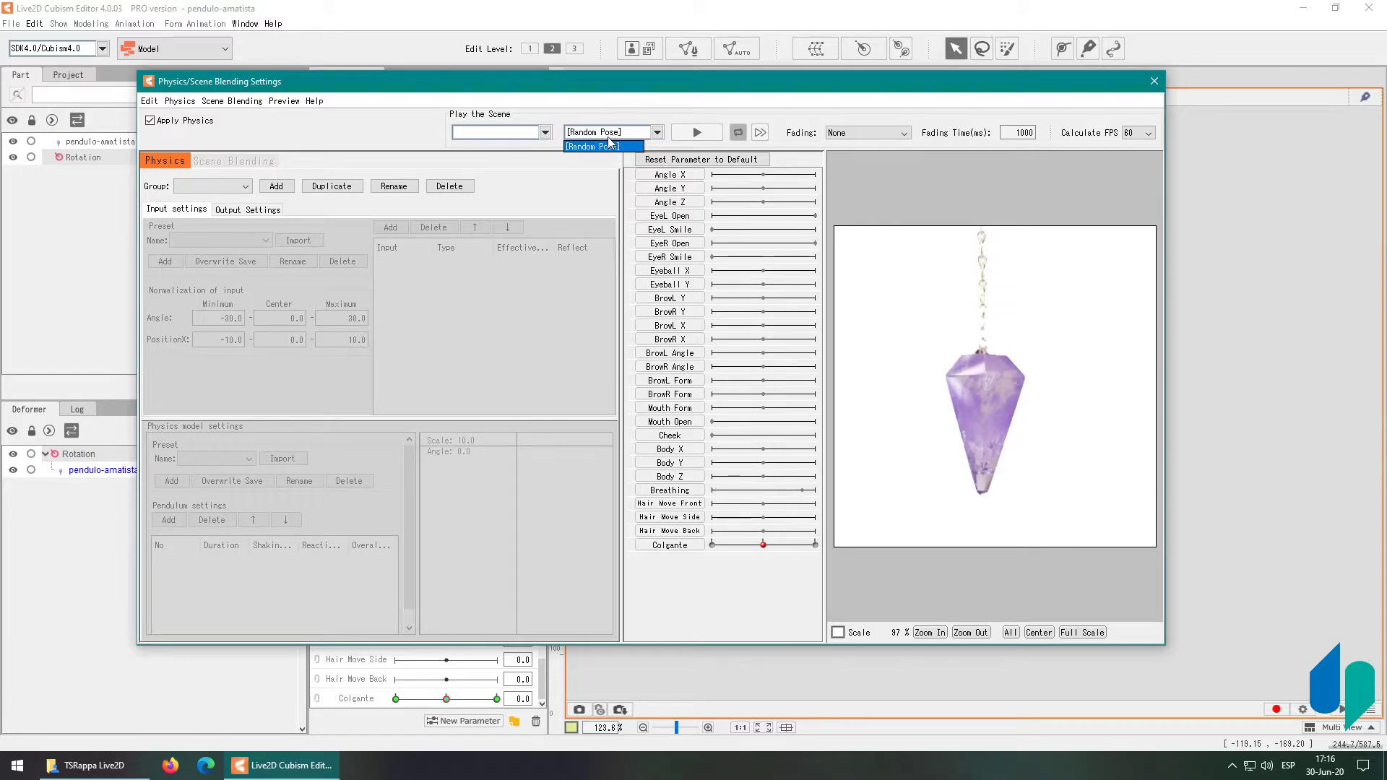
pyautogui.click(636, 146)
pyautogui.click(694, 134)
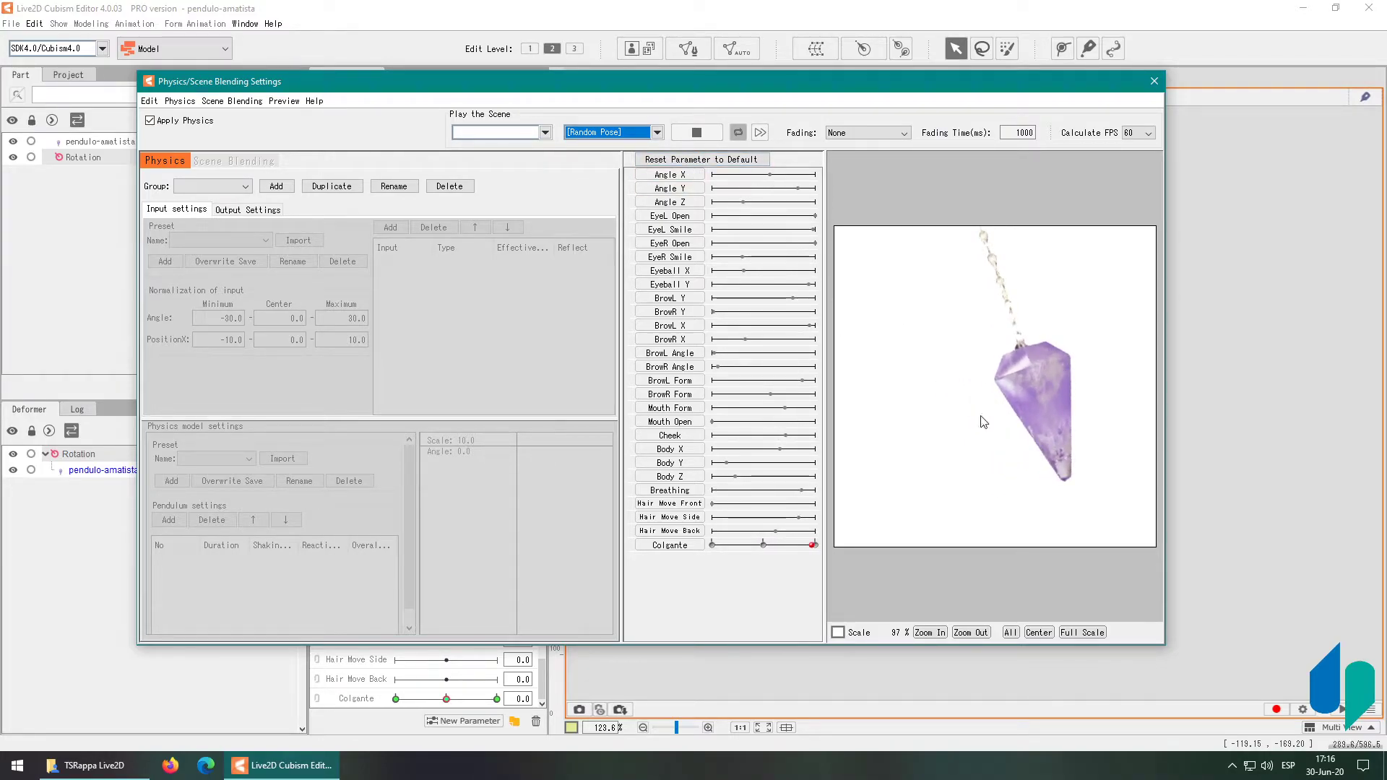
pyautogui.click(696, 135)
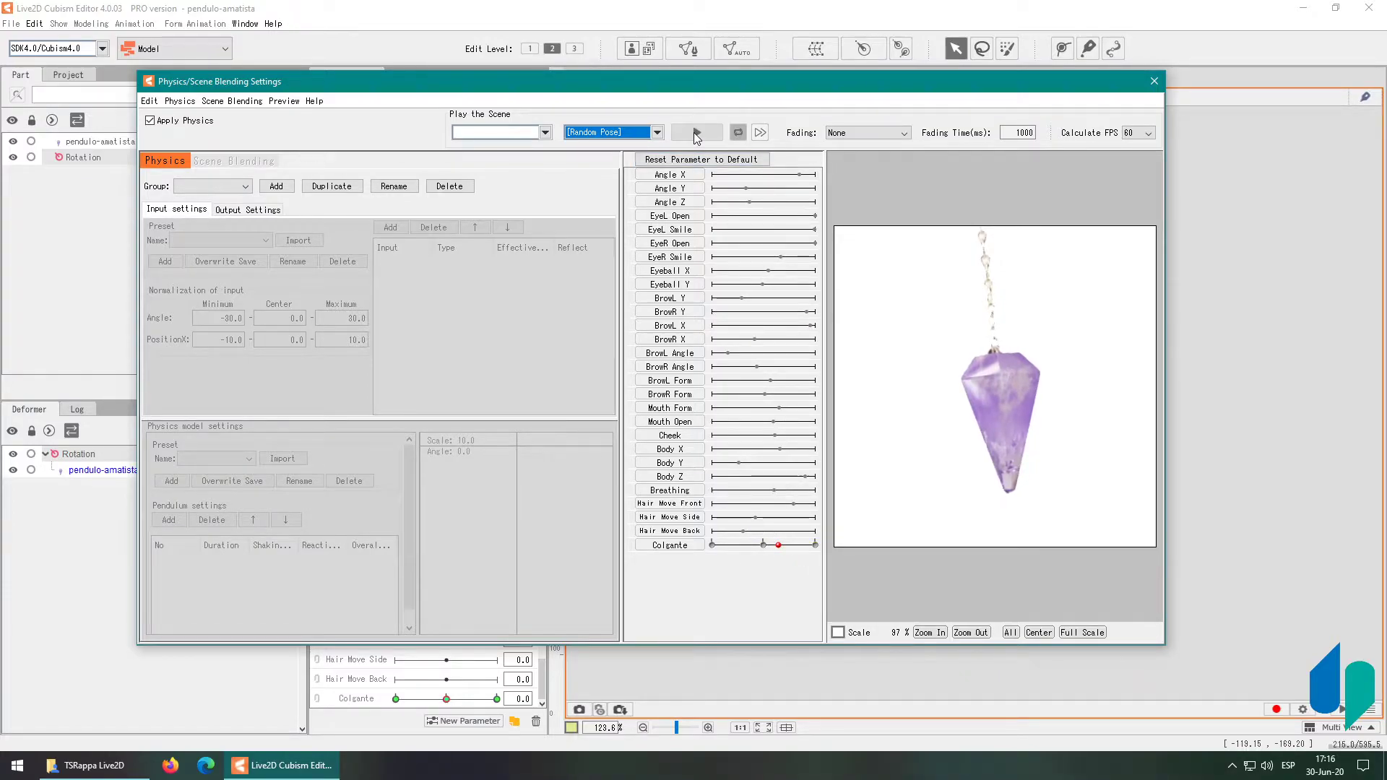
pyautogui.click(734, 168)
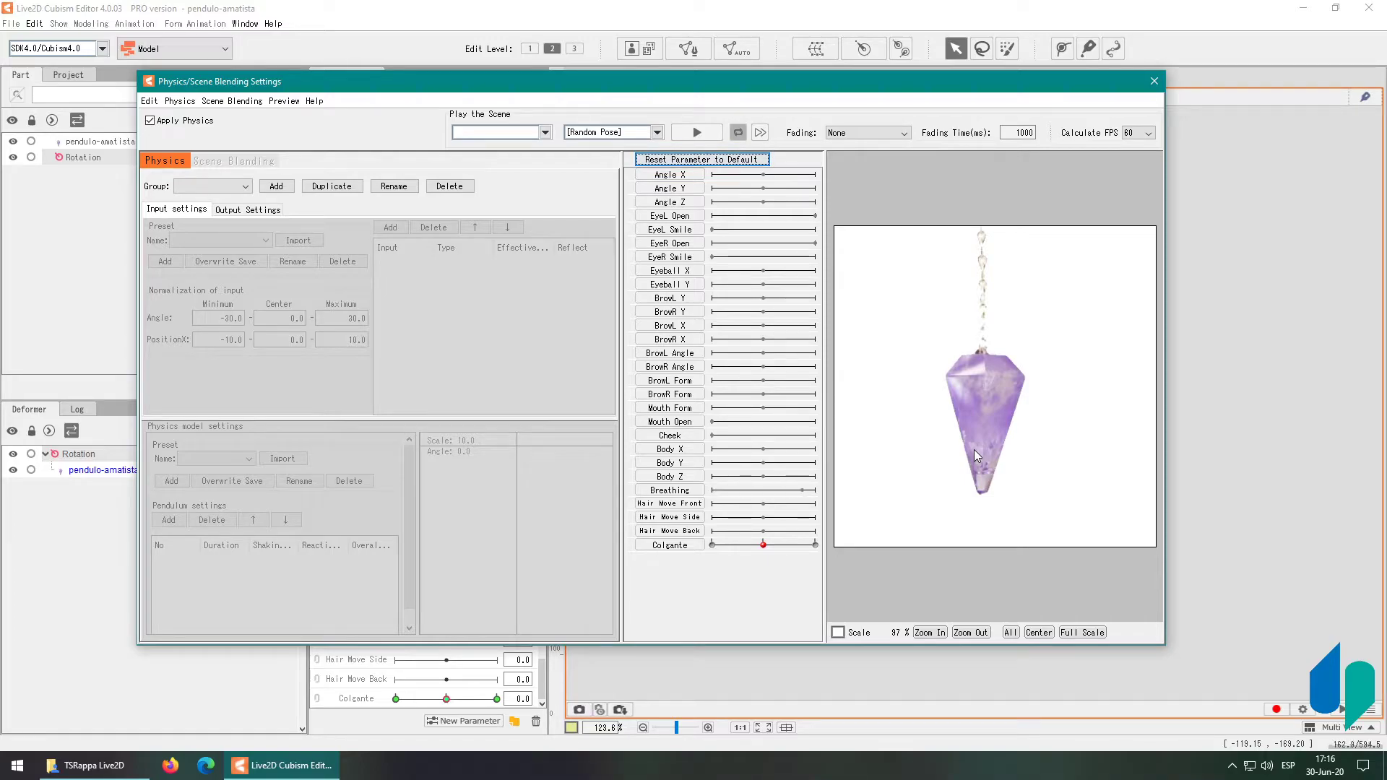
# Add a physics group named Colgante with the Head Input preset and the Hair (Long) physics model preset
pyautogui.click(272, 187)
pyautogui.moveTo(584, 343); pyautogui.dragTo(569, 316)
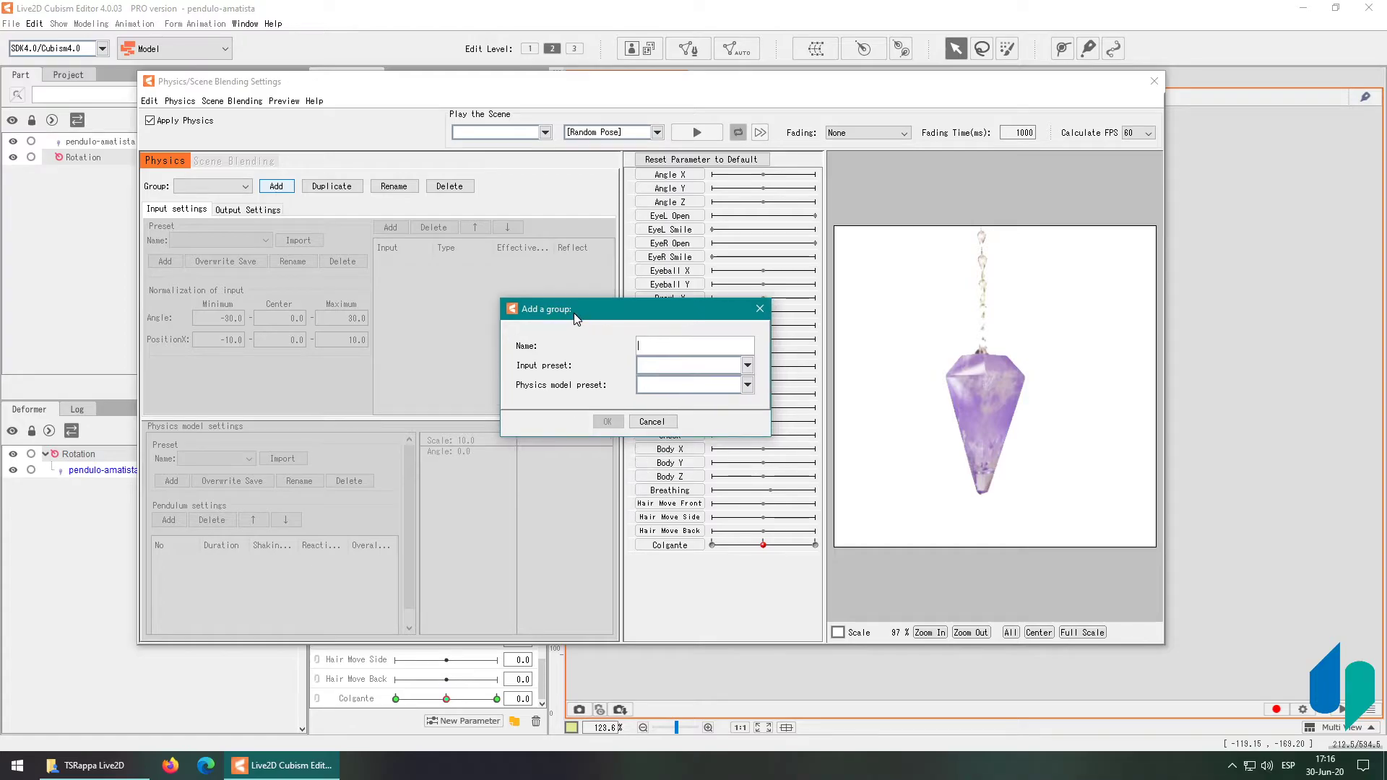
pyautogui.write('Colgante')
pyautogui.click(701, 370)
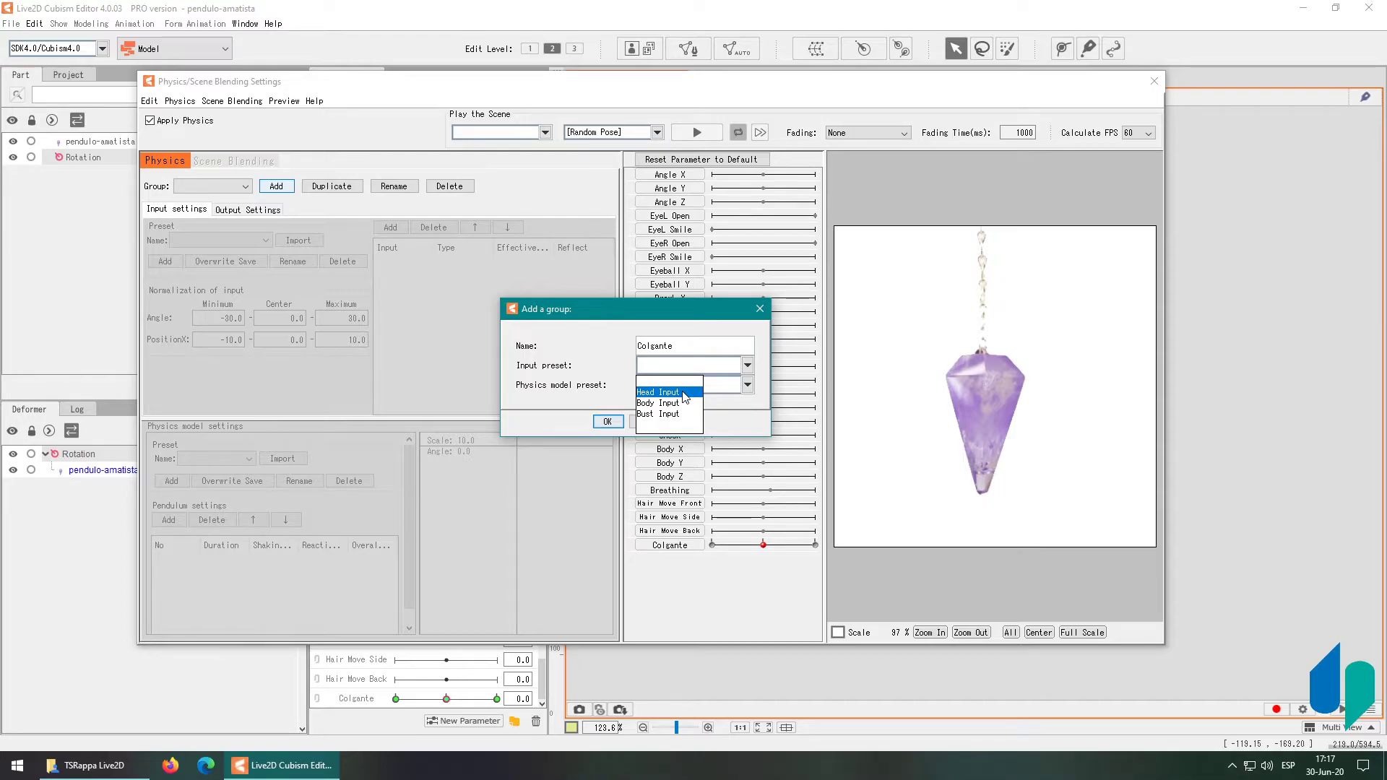
pyautogui.click(683, 392)
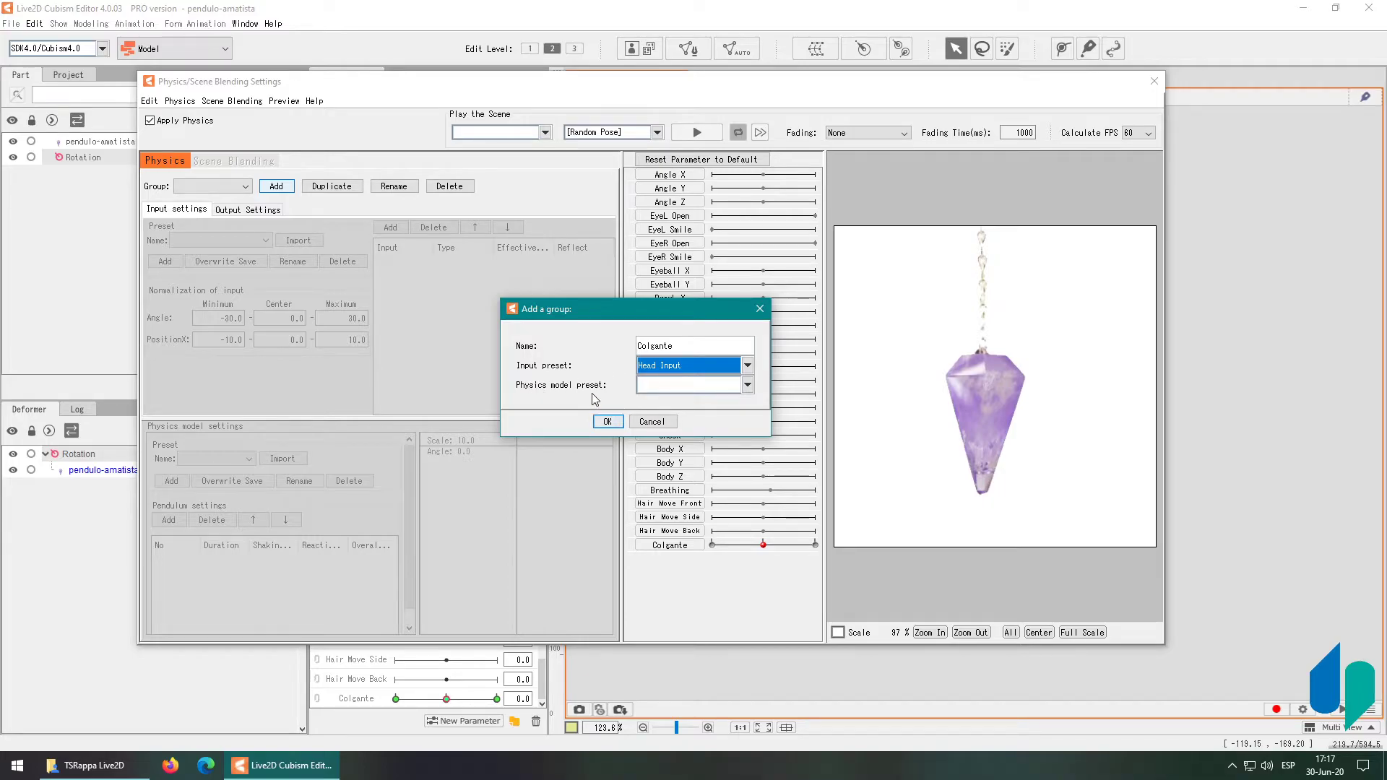
pyautogui.click(724, 385)
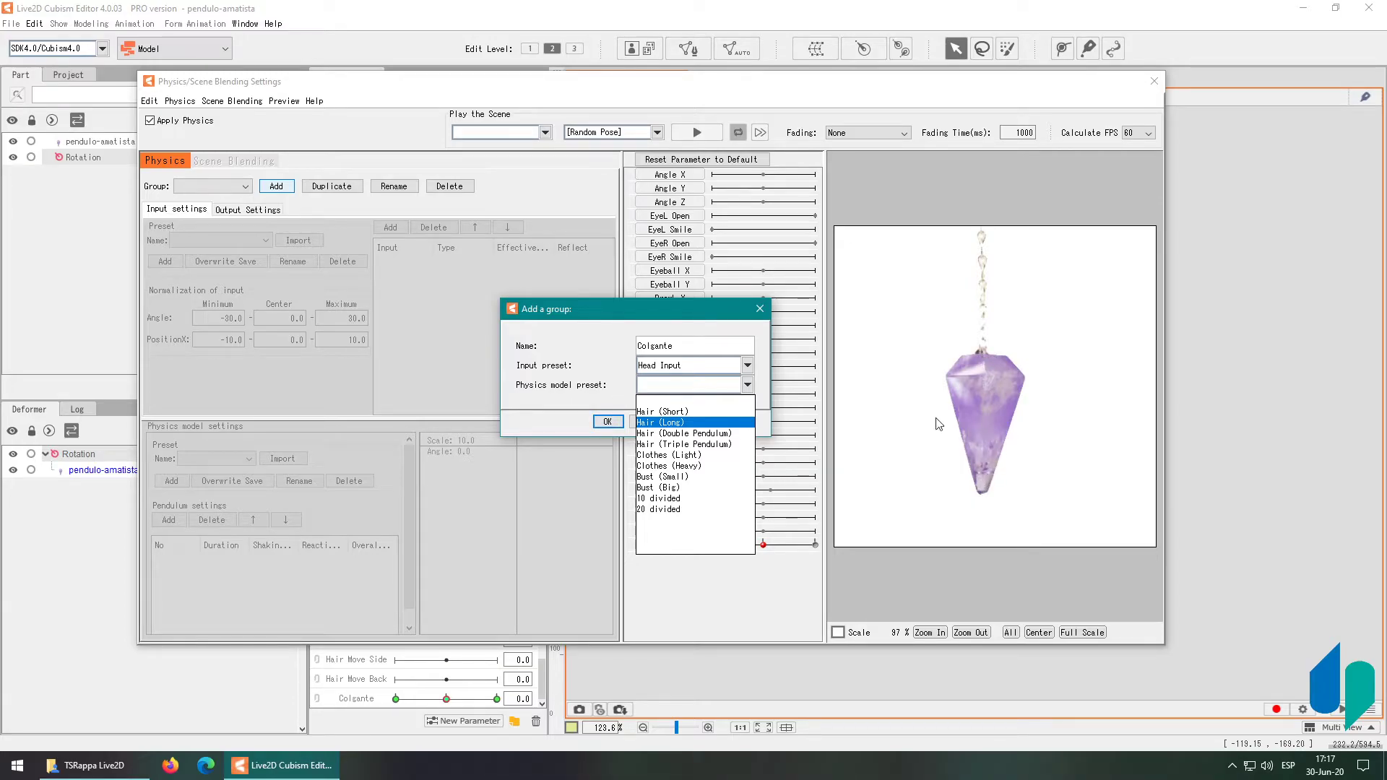
pyautogui.click(683, 424)
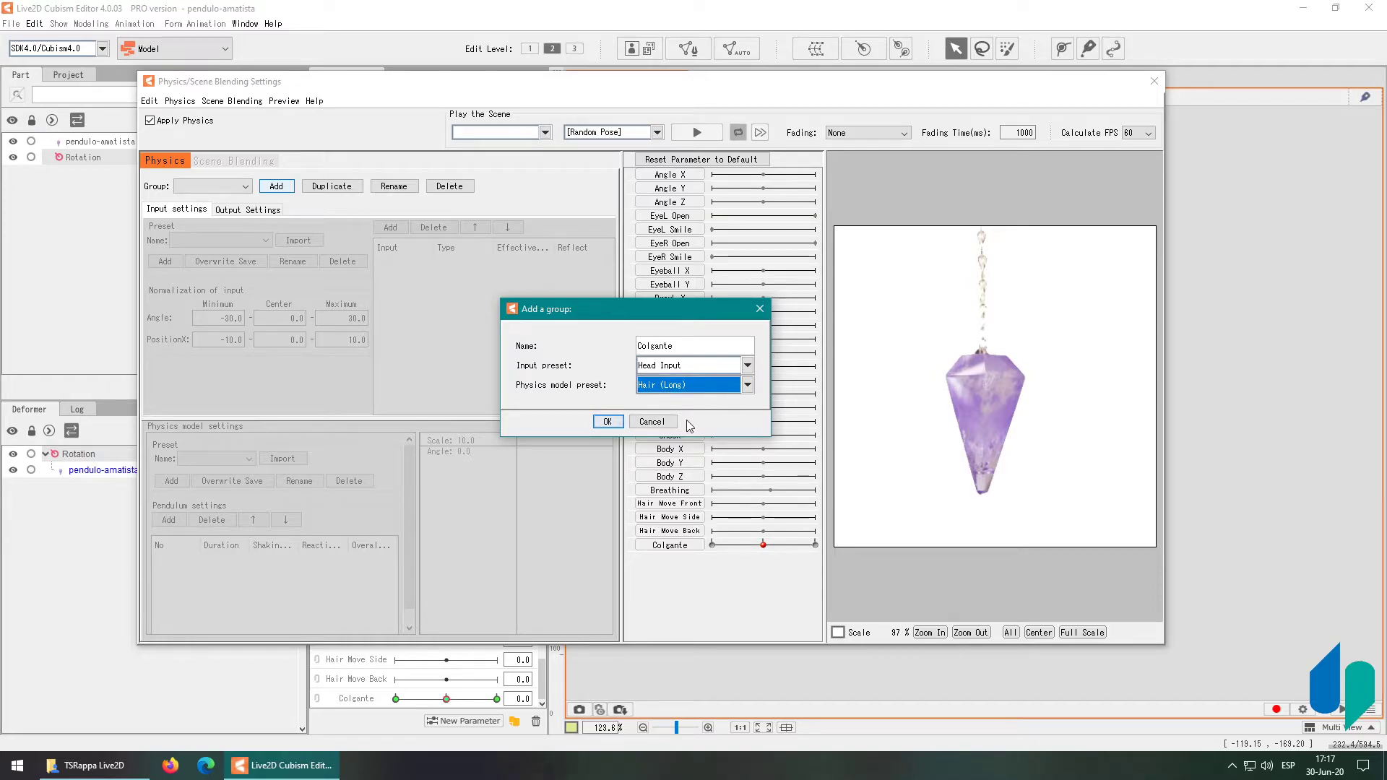
pyautogui.click(607, 422)
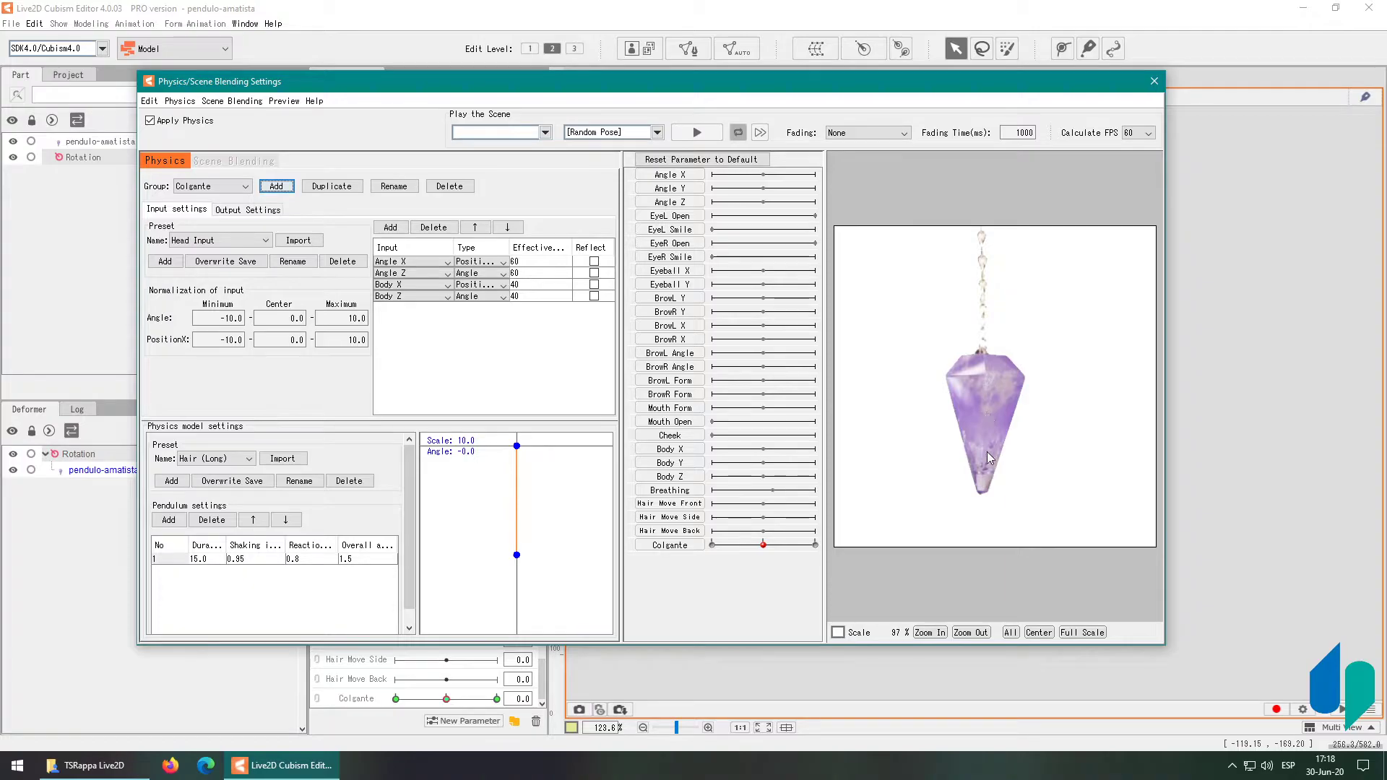
# Set the physics pendulum's duration to 5 and test its swing by moving the Angle Z and Body X parameters
pyautogui.doubleClick(208, 561)
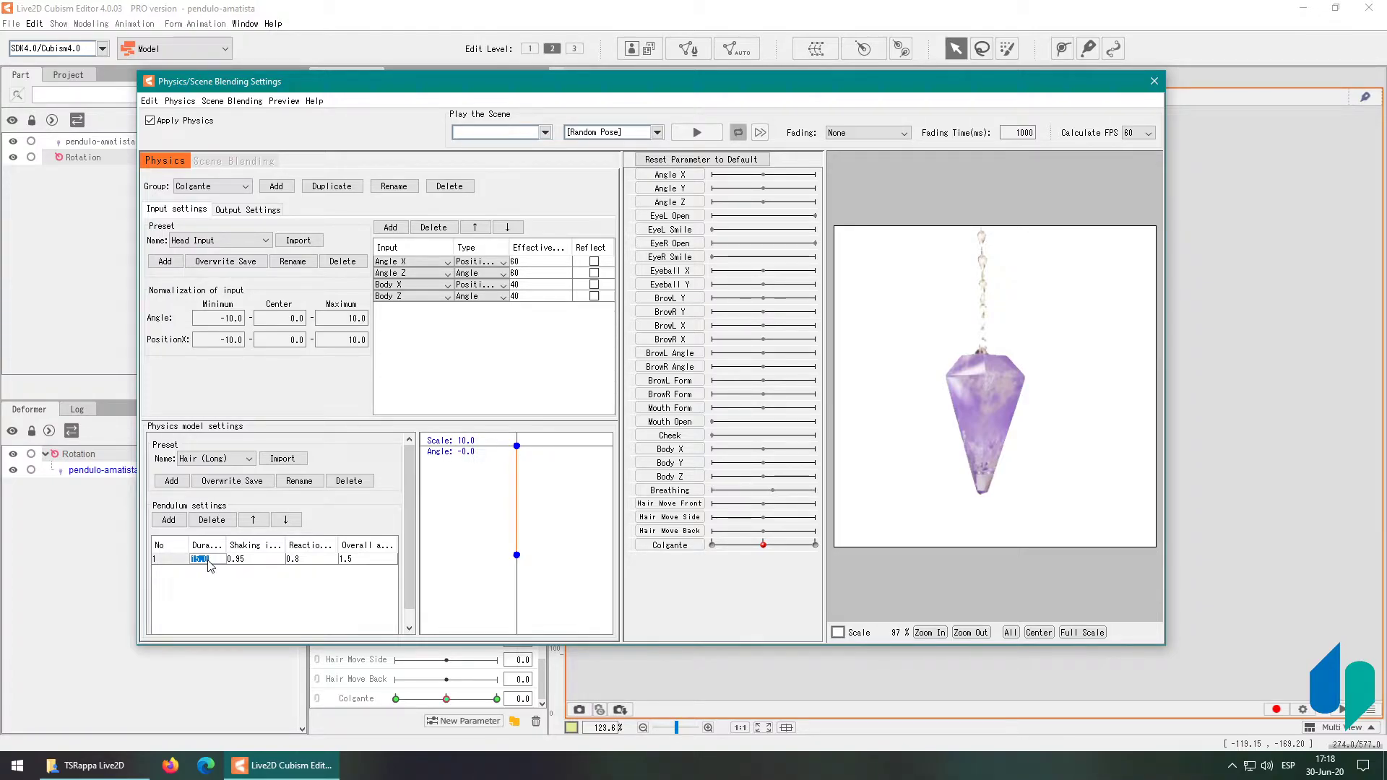
pyautogui.write('5')
pyautogui.press('Return')
pyautogui.moveTo(766, 207)
pyautogui.mouseDown()
pyautogui.moveTo(689, 215)
pyautogui.moveTo(796, 231)
pyautogui.moveTo(725, 215)
pyautogui.moveTo(761, 175)
pyautogui.moveTo(714, 193)
pyautogui.moveTo(752, 193)
pyautogui.moveTo(704, 192)
pyautogui.moveTo(789, 195)
pyautogui.moveTo(759, 192)
pyautogui.mouseUp()
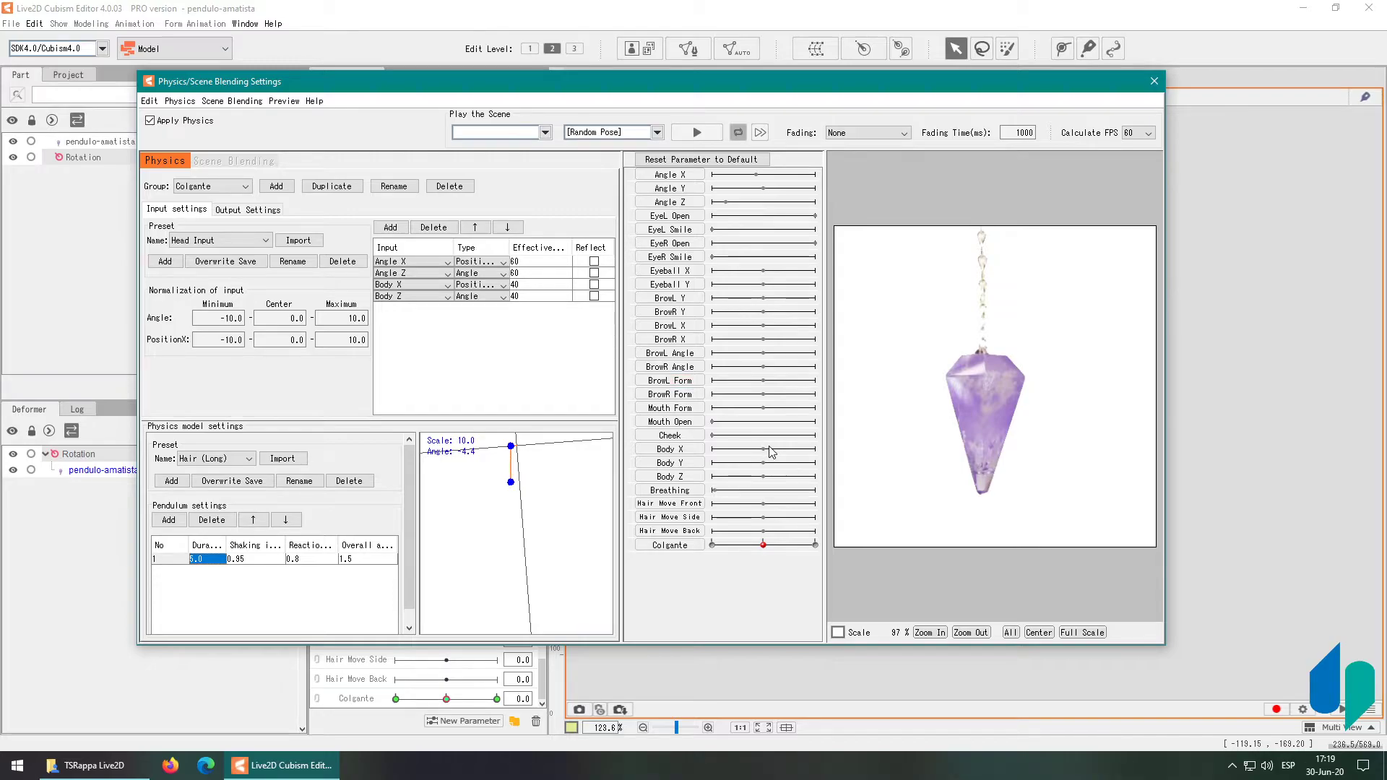
pyautogui.moveTo(765, 451); pyautogui.dragTo(837, 497)
pyautogui.click(764, 478)
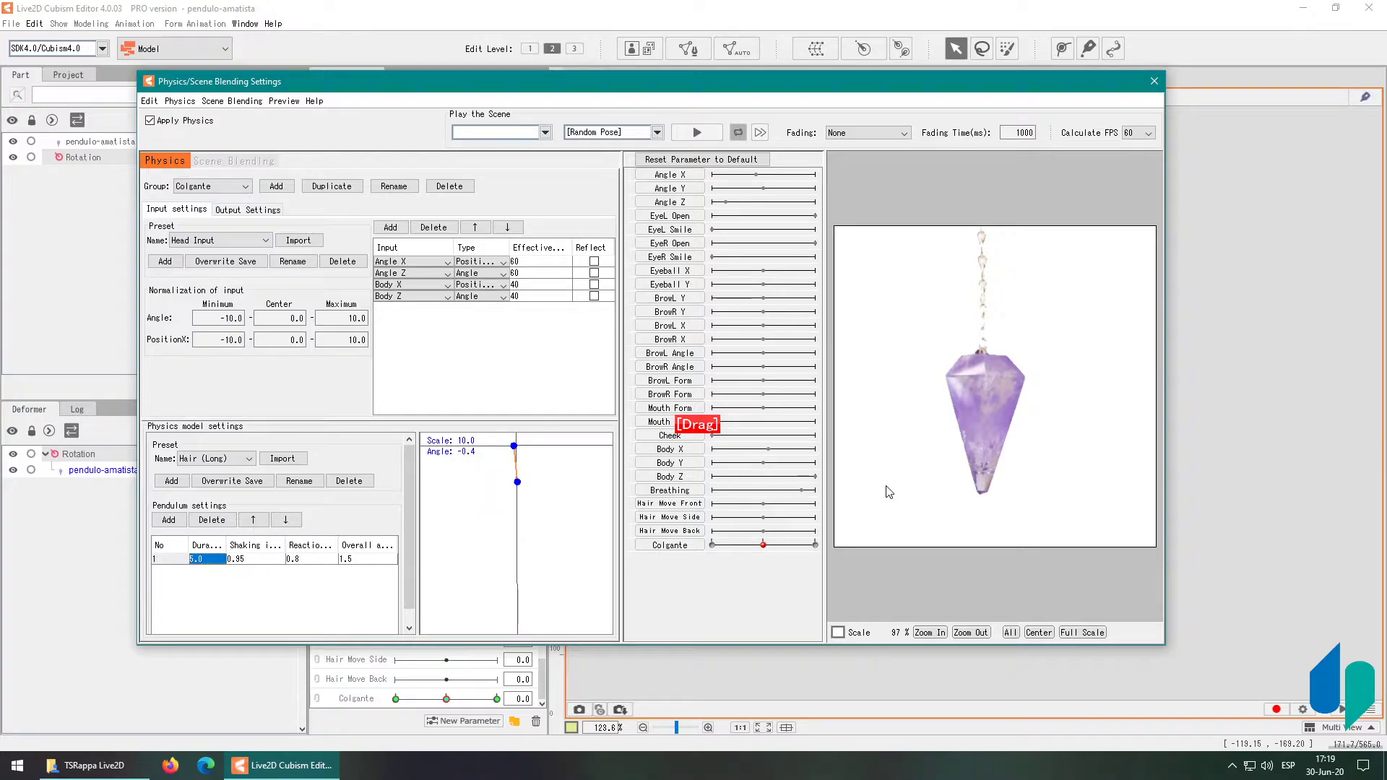
# Set the physics pendulum's duration to 10 in the Colgante group
pyautogui.doubleClick(205, 561)
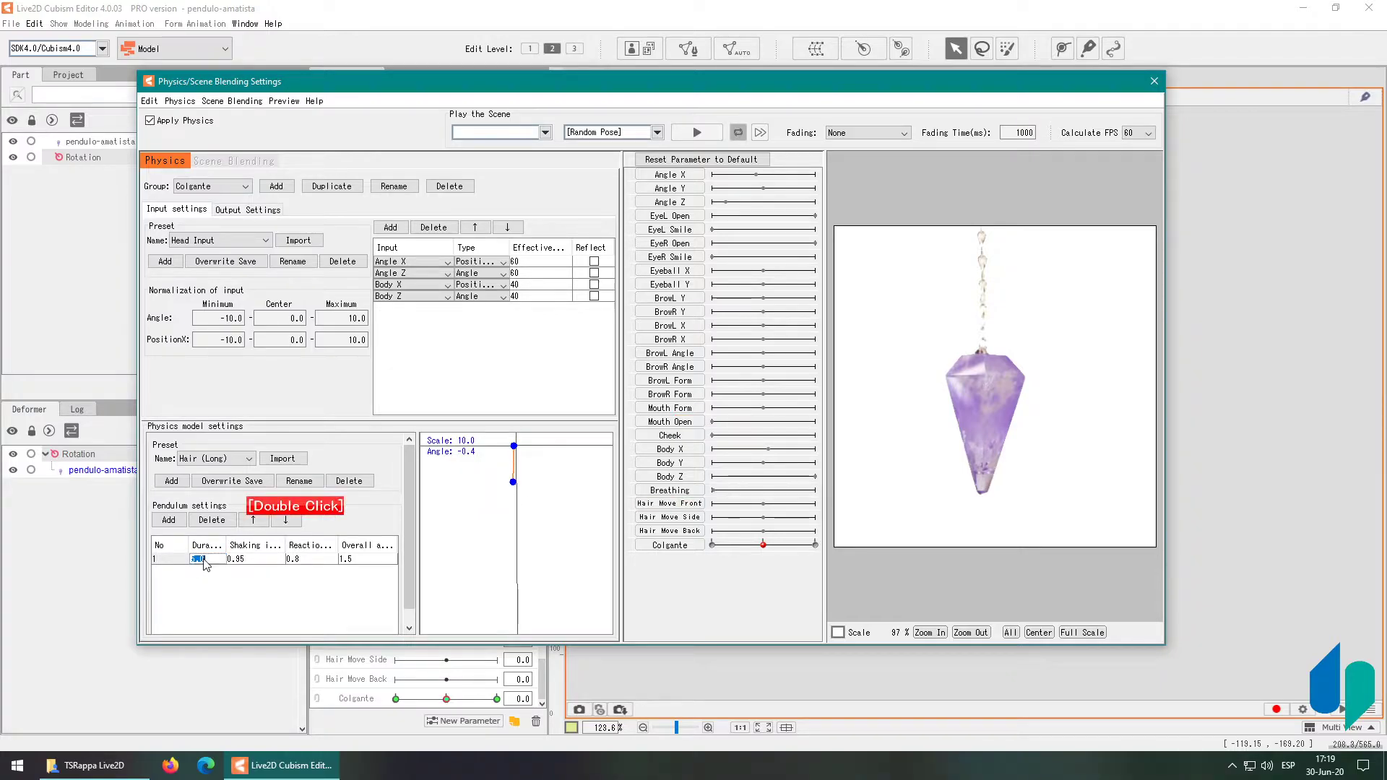
pyautogui.write('10')
pyautogui.press('Return')
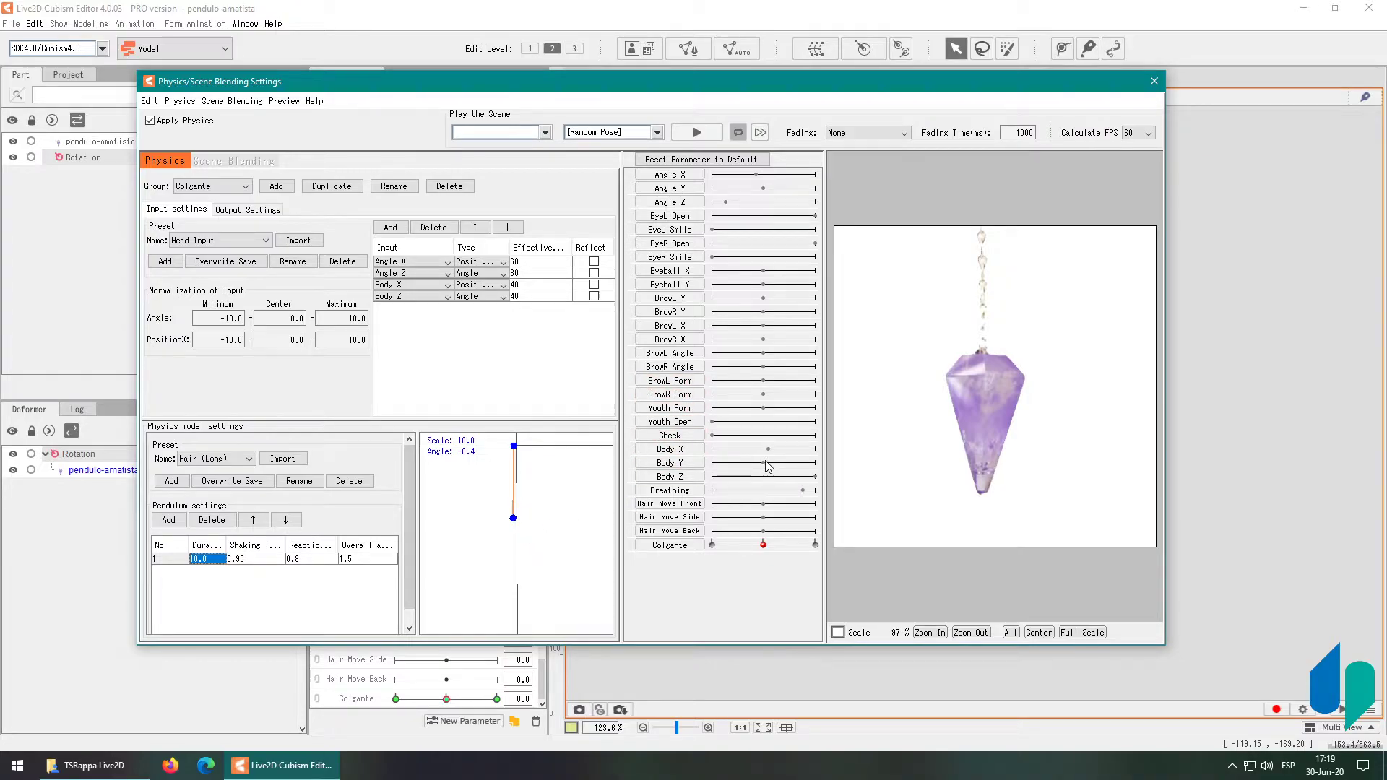
# Add Colgante as the output parameter of the Colgante physics group
pyautogui.moveTo(765, 481); pyautogui.dragTo(924, 504)
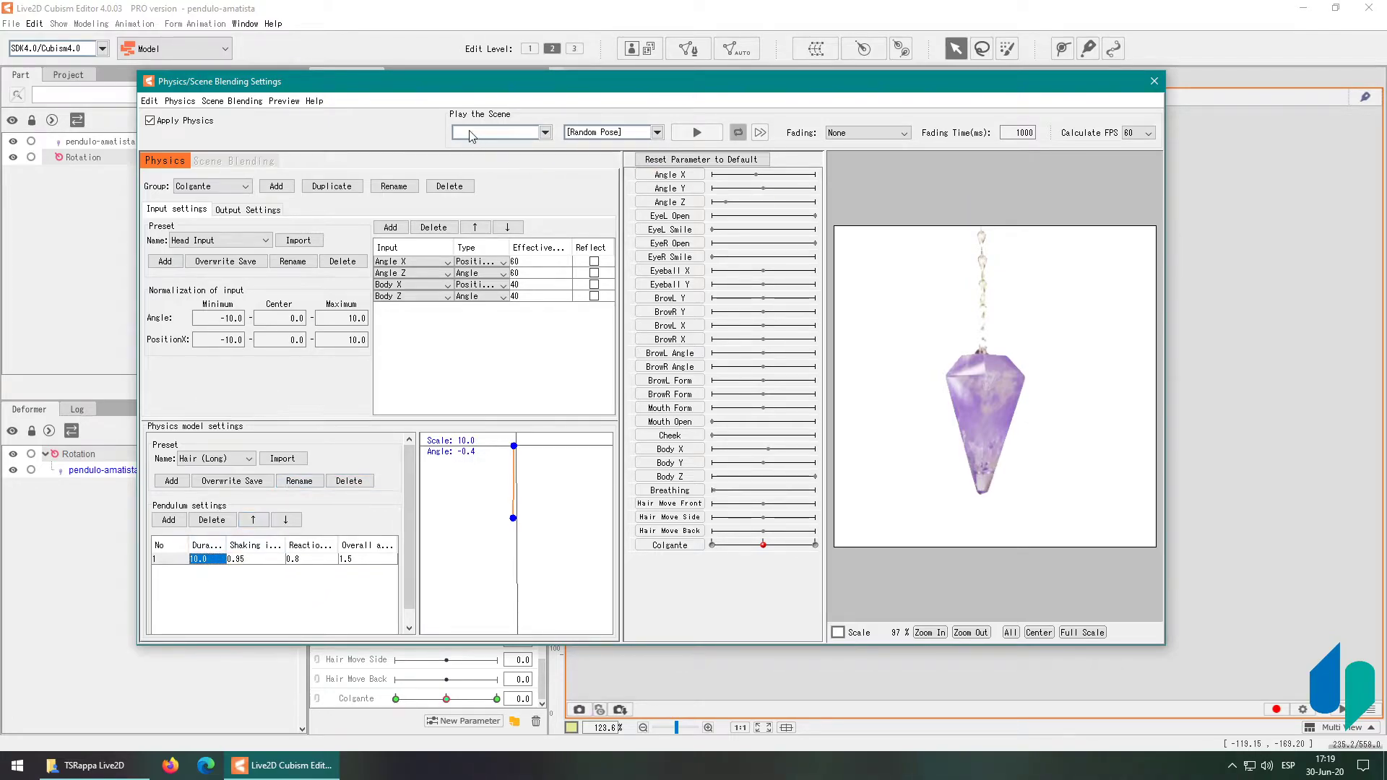
pyautogui.click(246, 211)
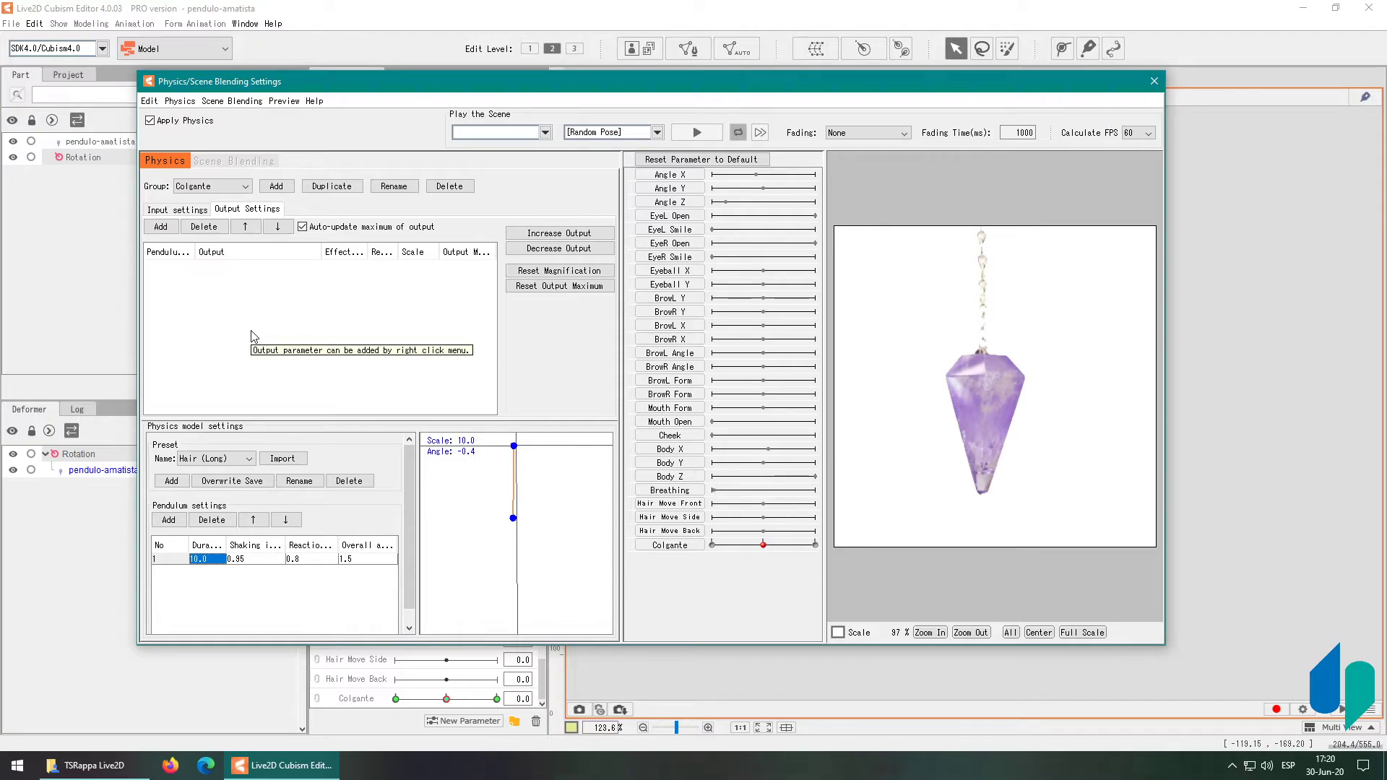
pyautogui.click(161, 228)
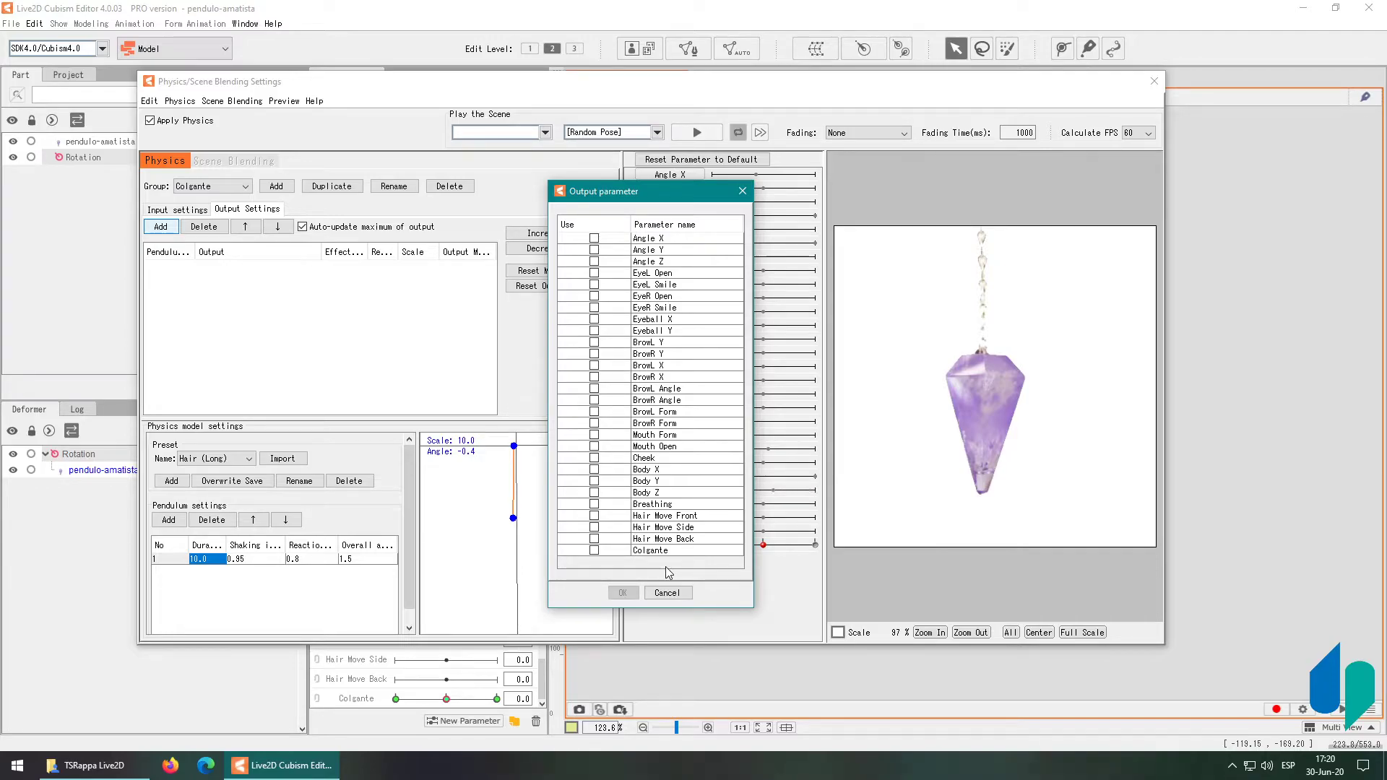
pyautogui.click(594, 551)
pyautogui.click(632, 593)
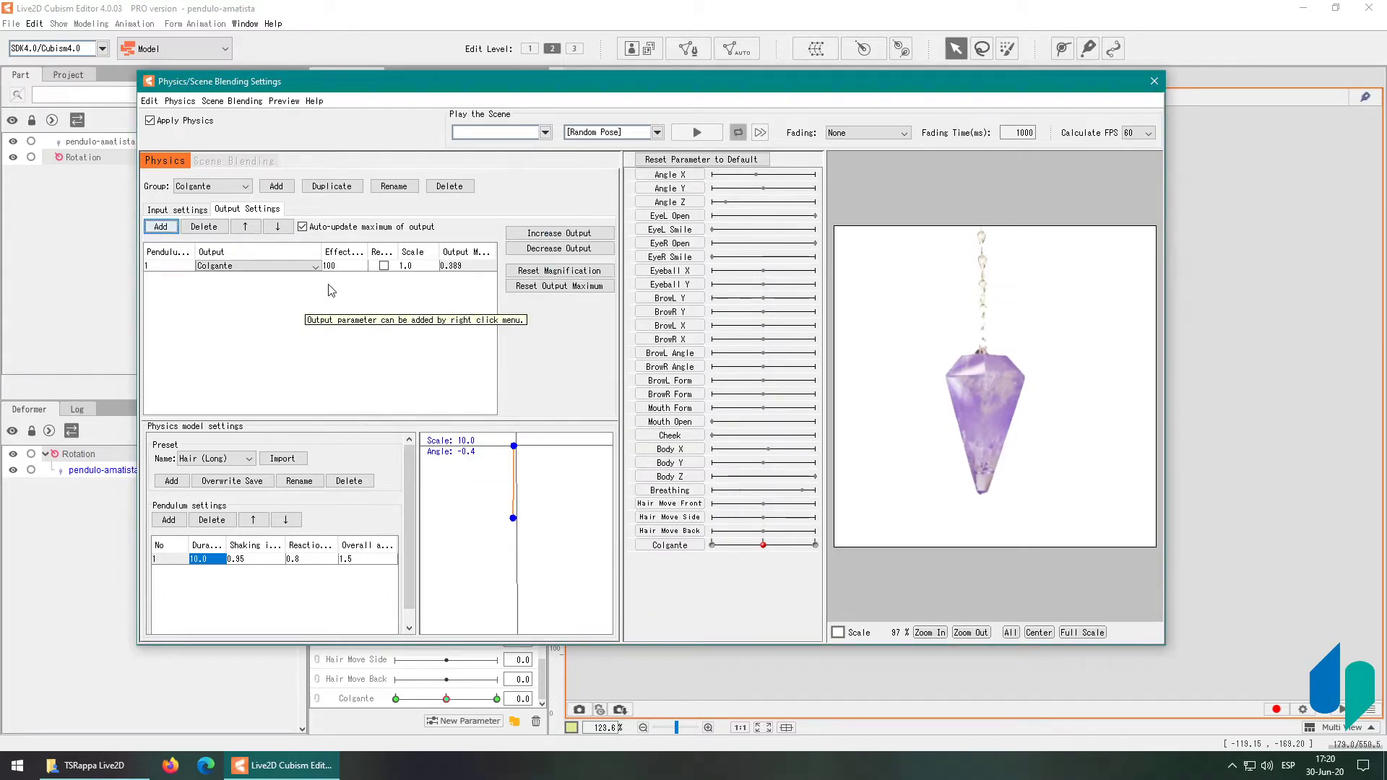
# Reset all parameters to default and test the pendulum's swing by moving Angle Z and Angle X
pyautogui.click(748, 160)
pyautogui.moveTo(762, 201); pyautogui.dragTo(687, 211)
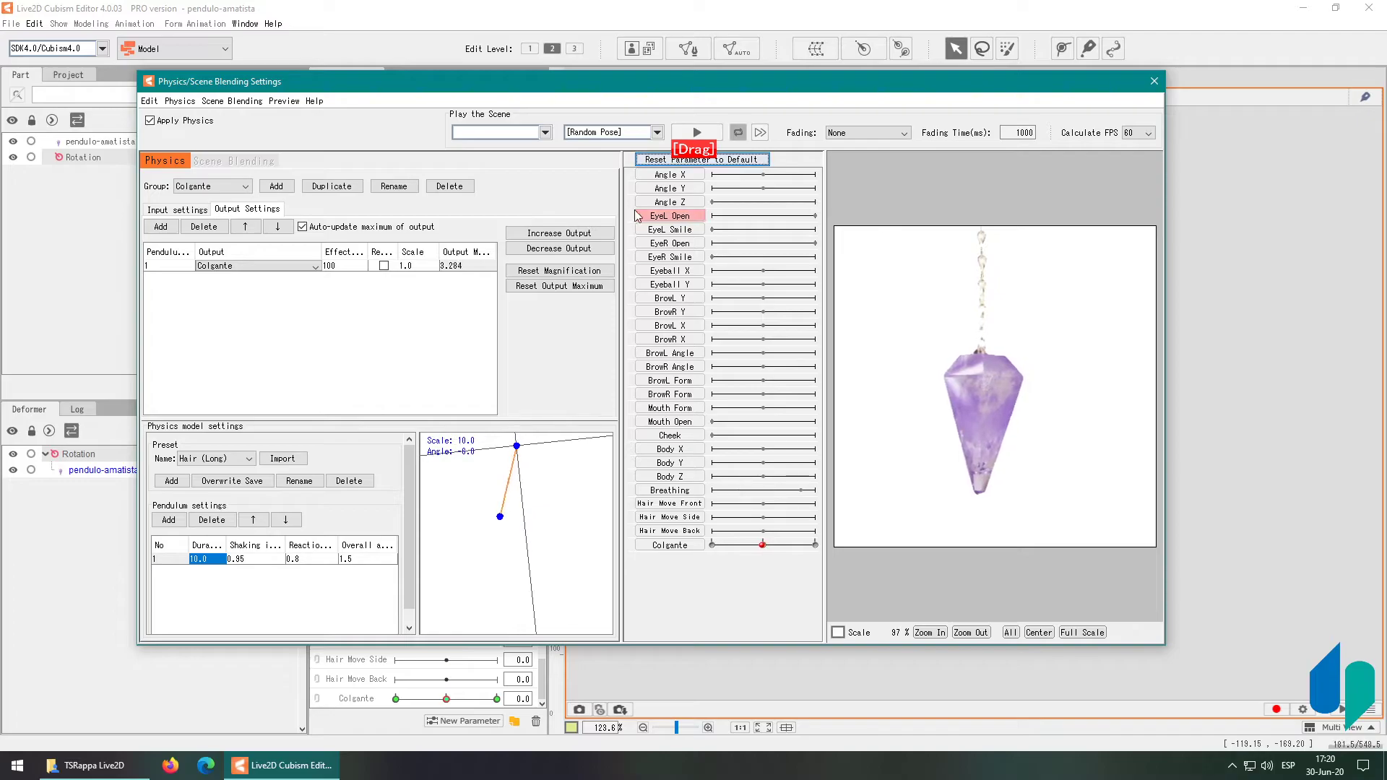
pyautogui.moveTo(503, 218); pyautogui.dragTo(807, 219)
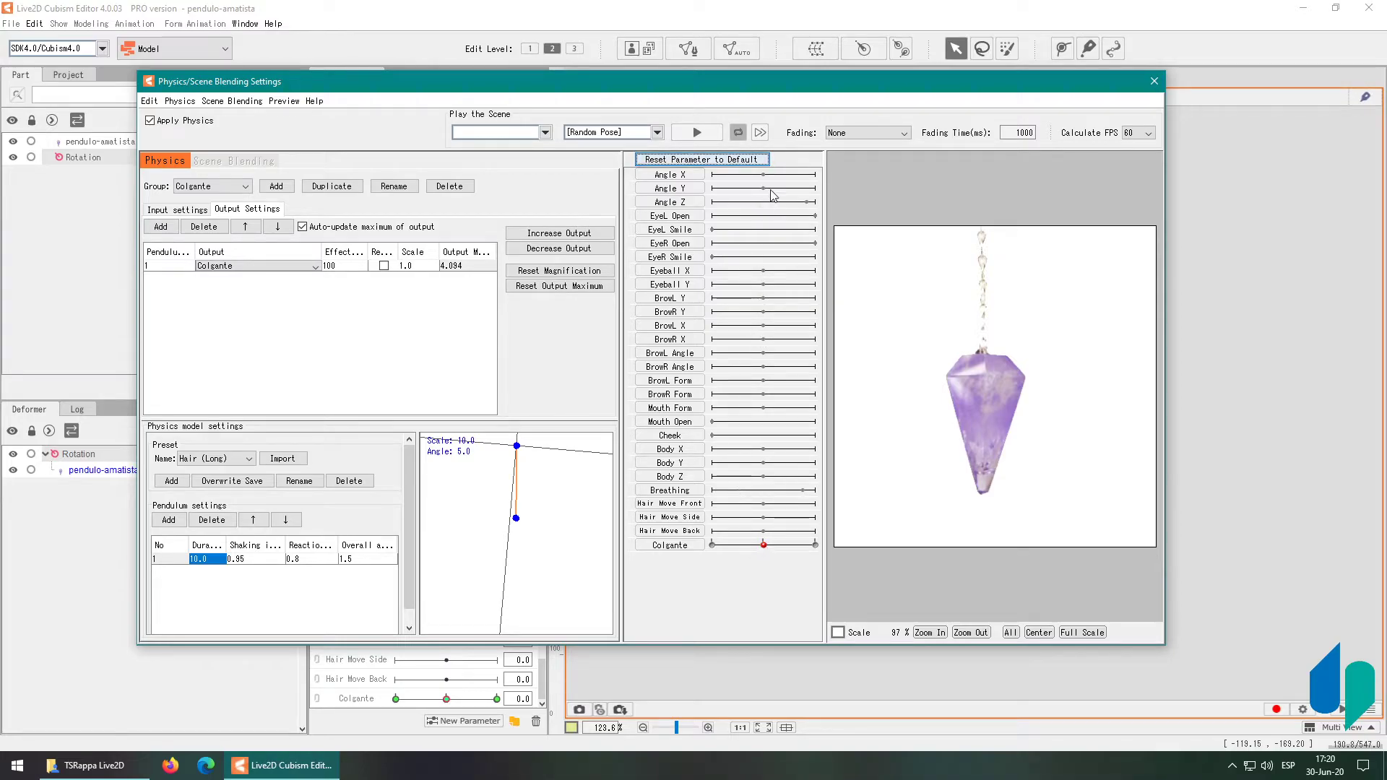
pyautogui.moveTo(799, 210); pyautogui.dragTo(767, 209)
pyautogui.moveTo(679, 189); pyautogui.dragTo(683, 205)
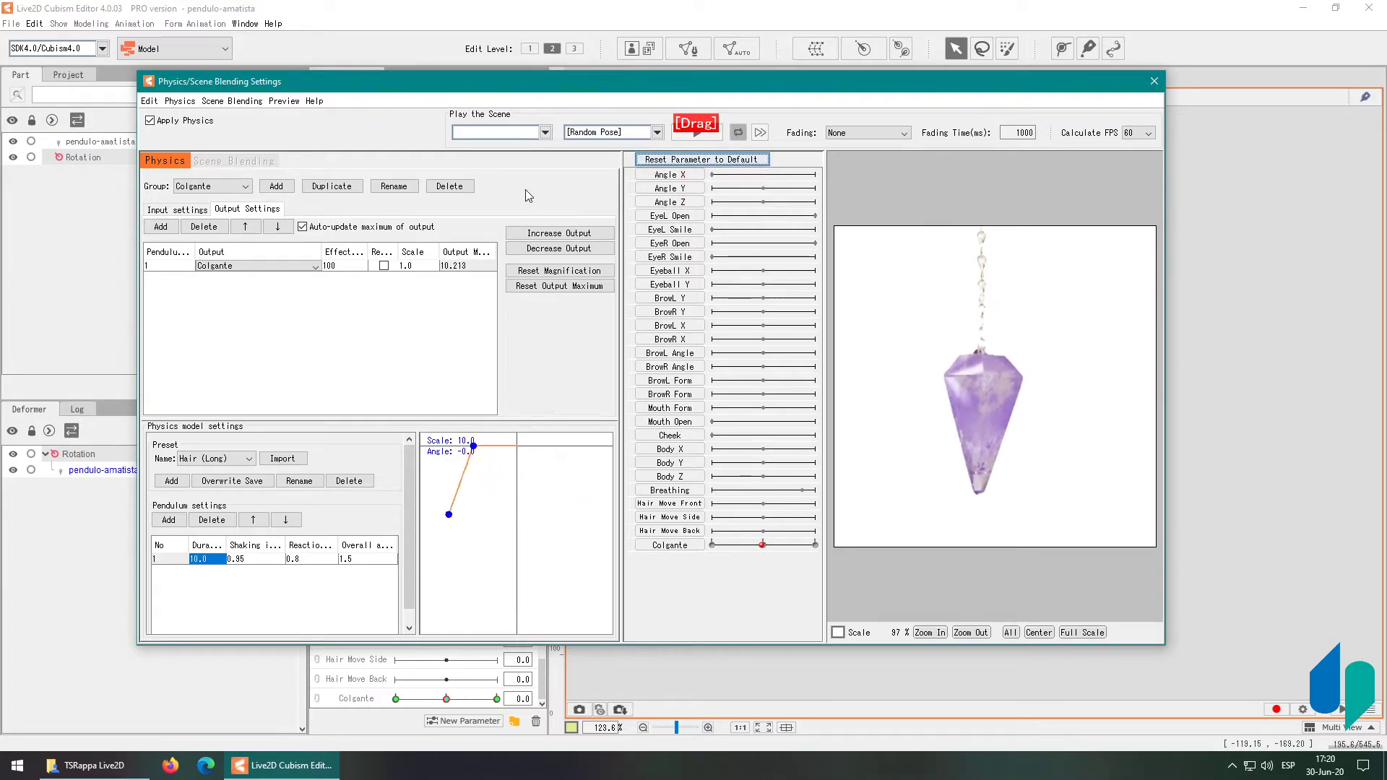
pyautogui.moveTo(442, 188); pyautogui.dragTo(821, 194)
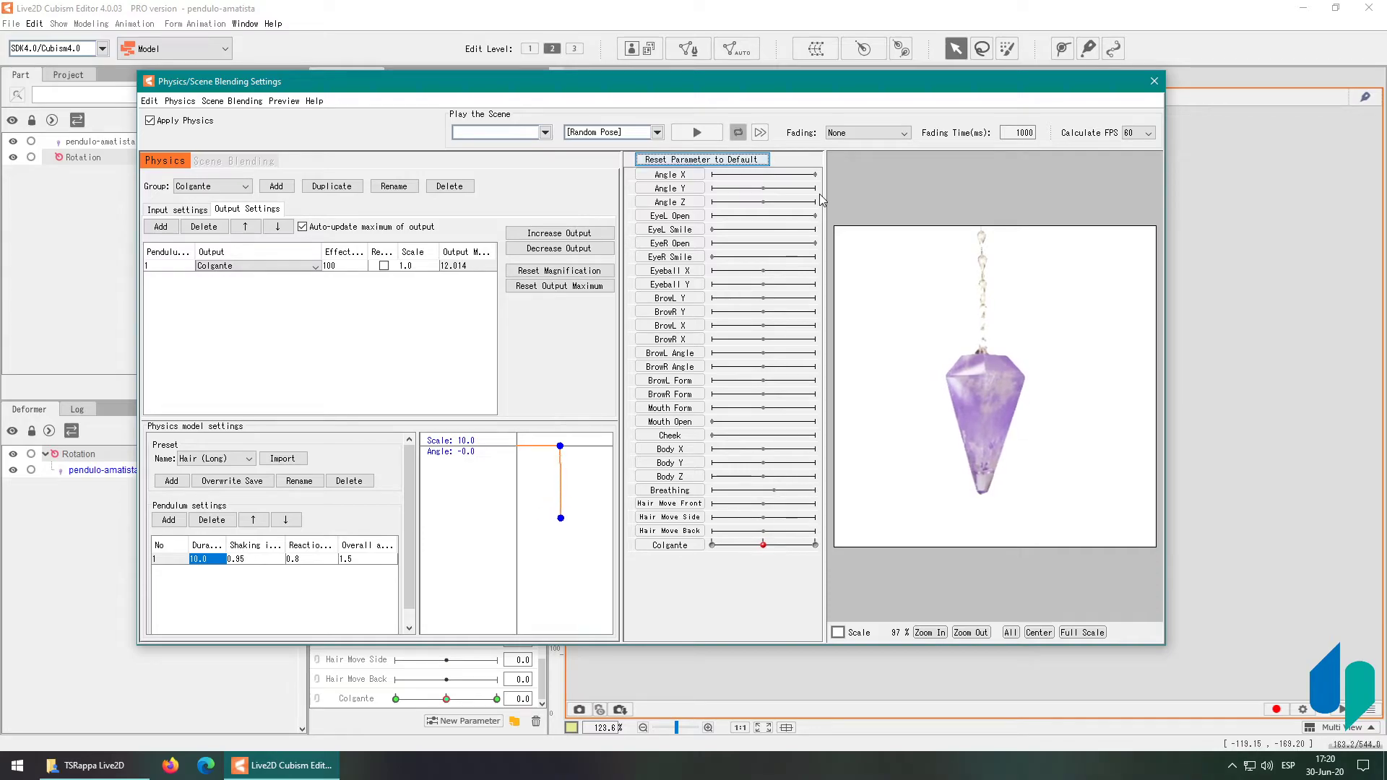
# Set the Colgante output's scale to 5, reset the parameters and test the swing by moving the head angle
pyautogui.doubleClick(419, 265)
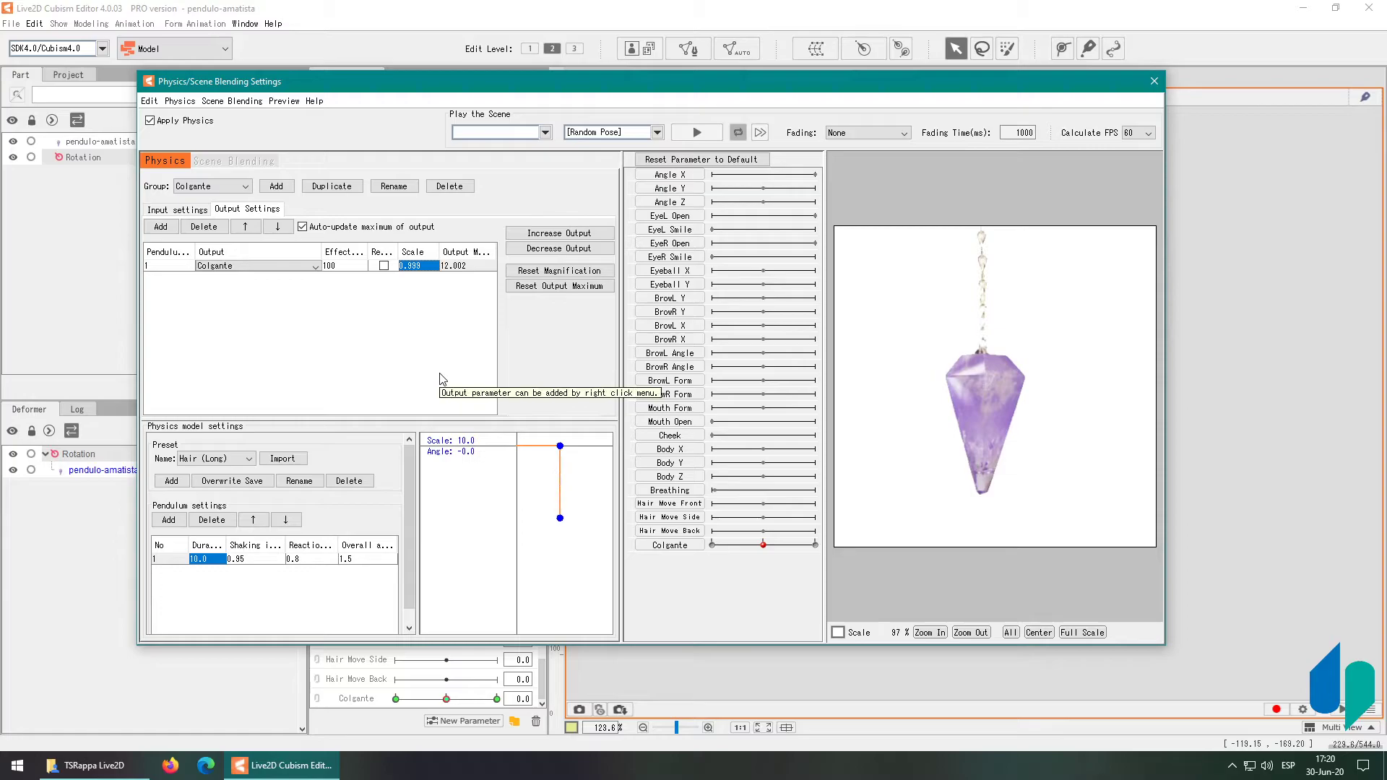
pyautogui.press('Return')
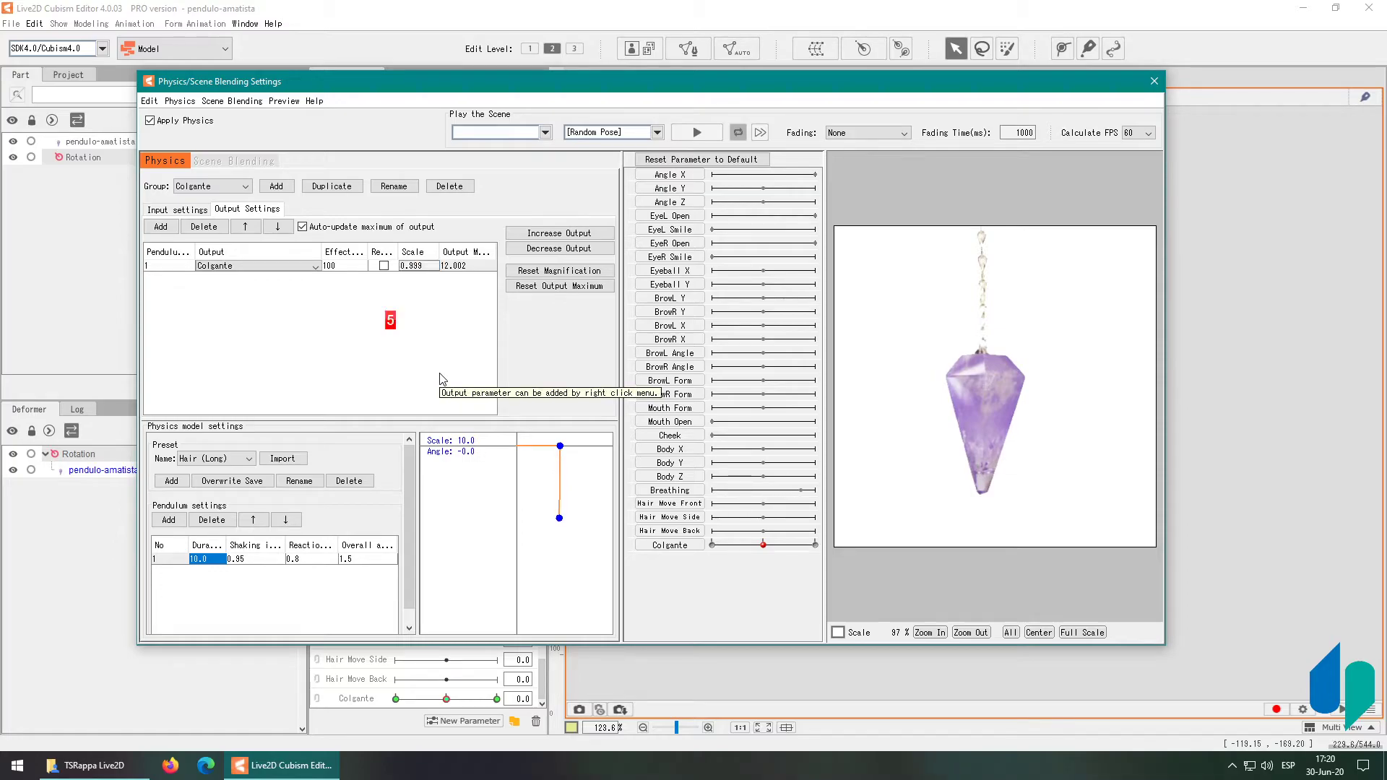
pyautogui.doubleClick(431, 266)
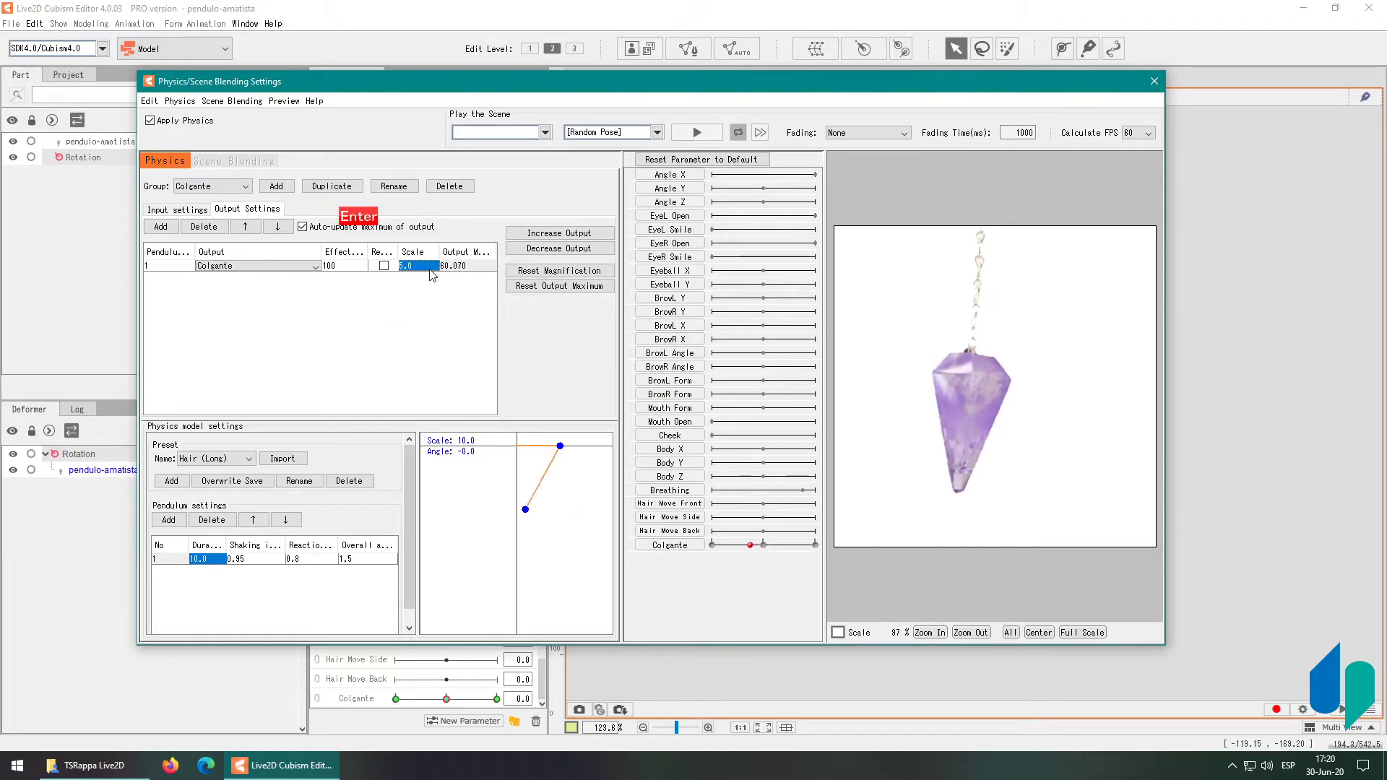
pyautogui.click(742, 163)
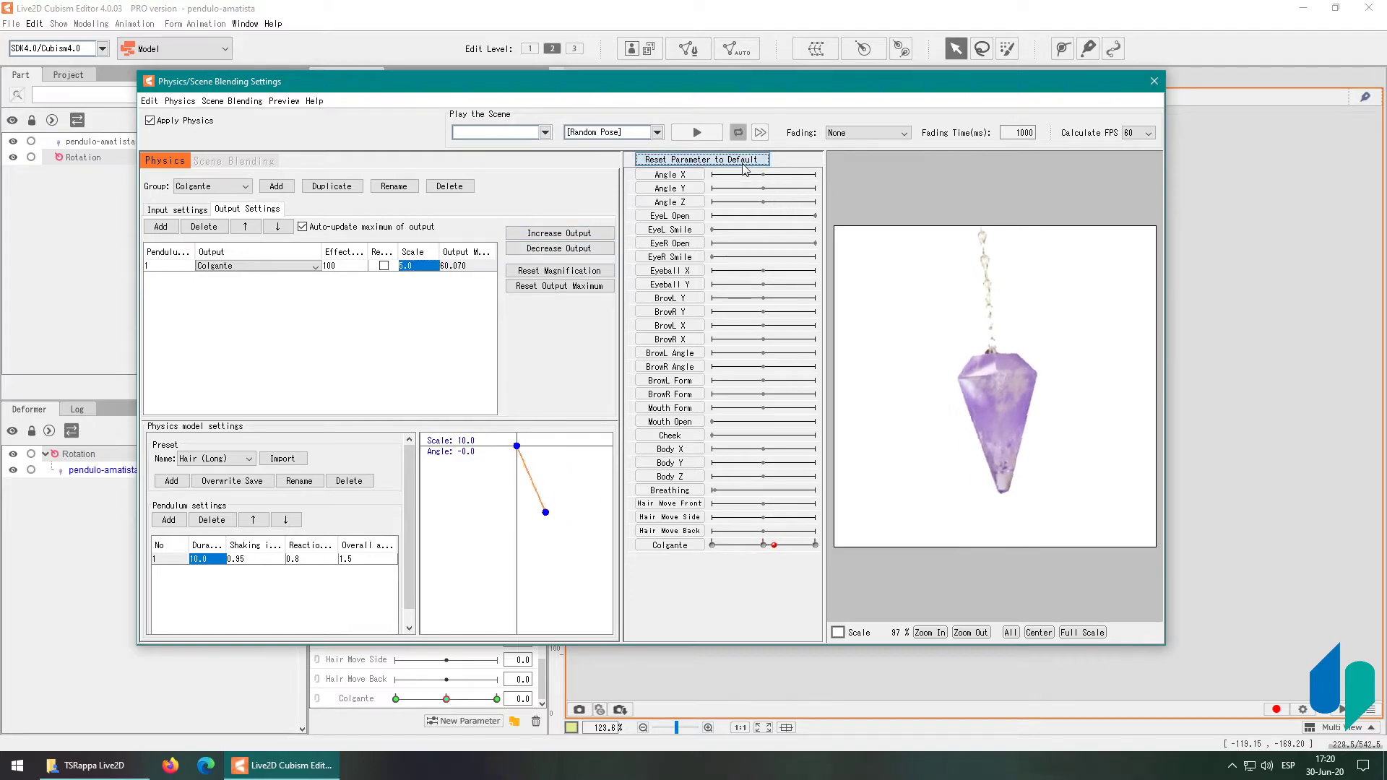
pyautogui.moveTo(764, 176); pyautogui.dragTo(740, 200)
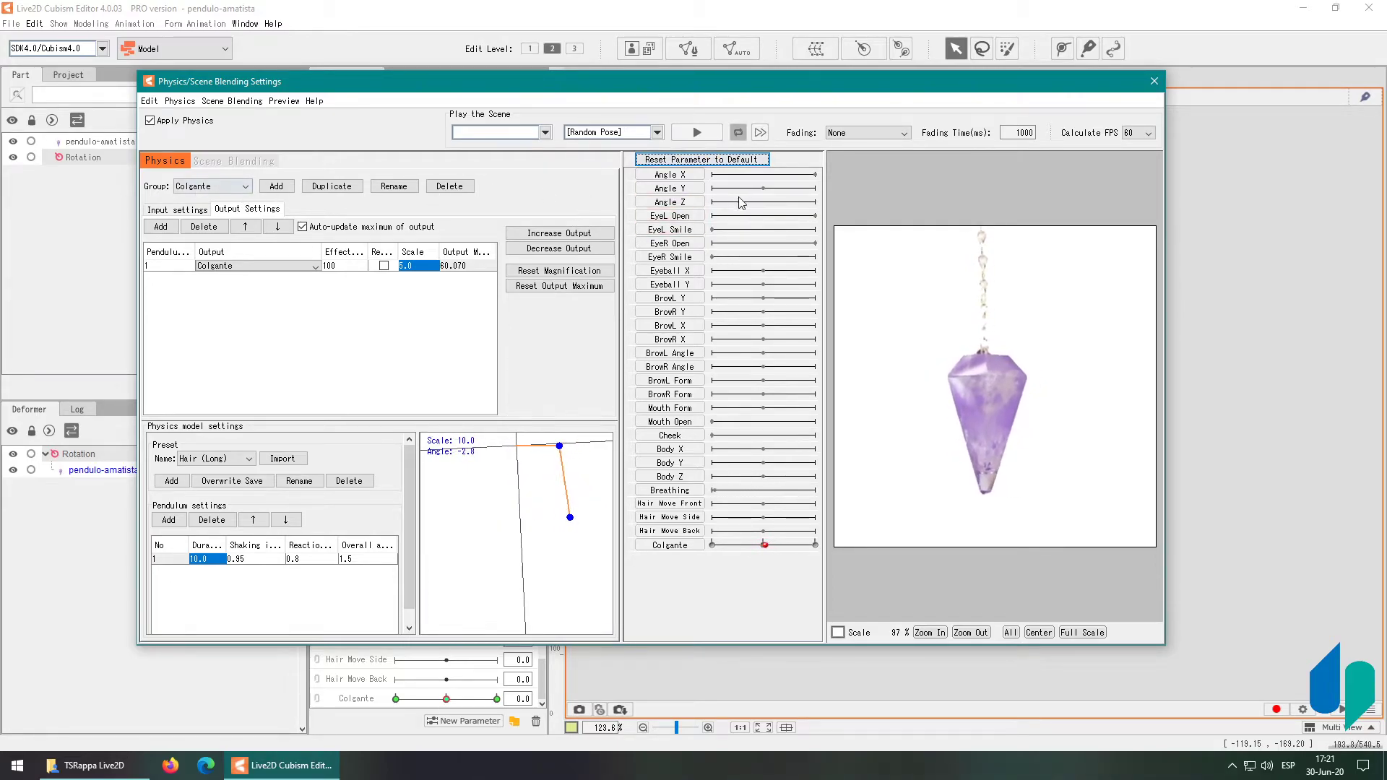
# Set the Colgante output's scale to 10 and test the swing by moving Angle Z back and forth
pyautogui.doubleClick(413, 266)
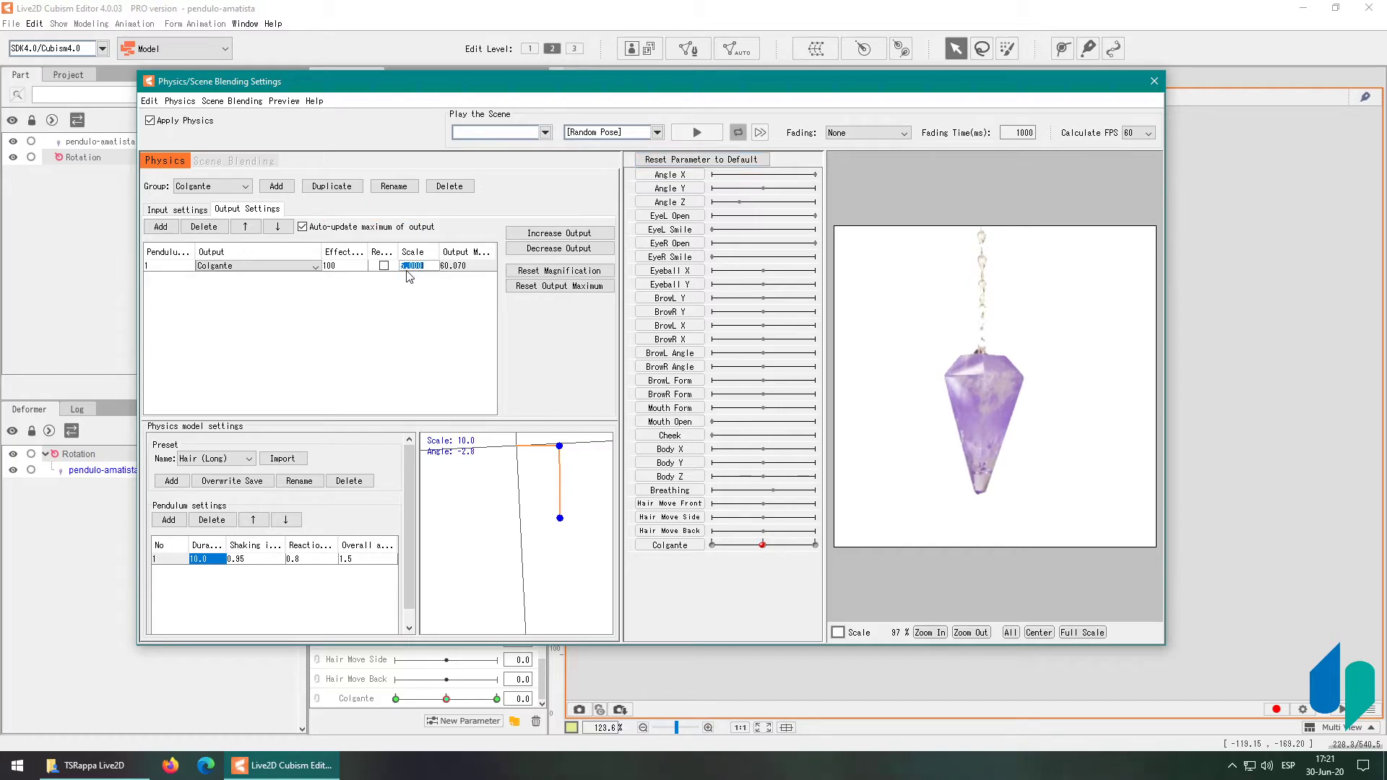
pyautogui.press('Return')
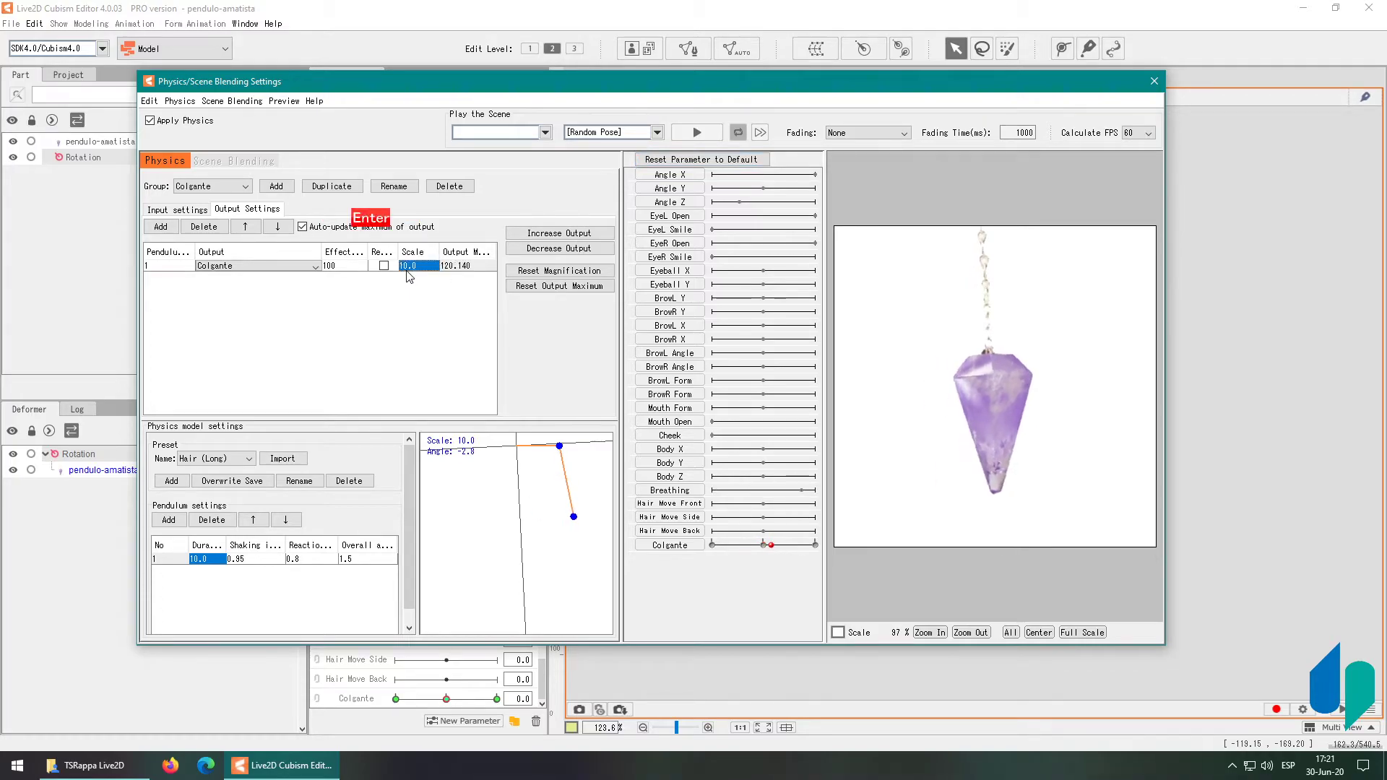
pyautogui.rightClick(761, 208)
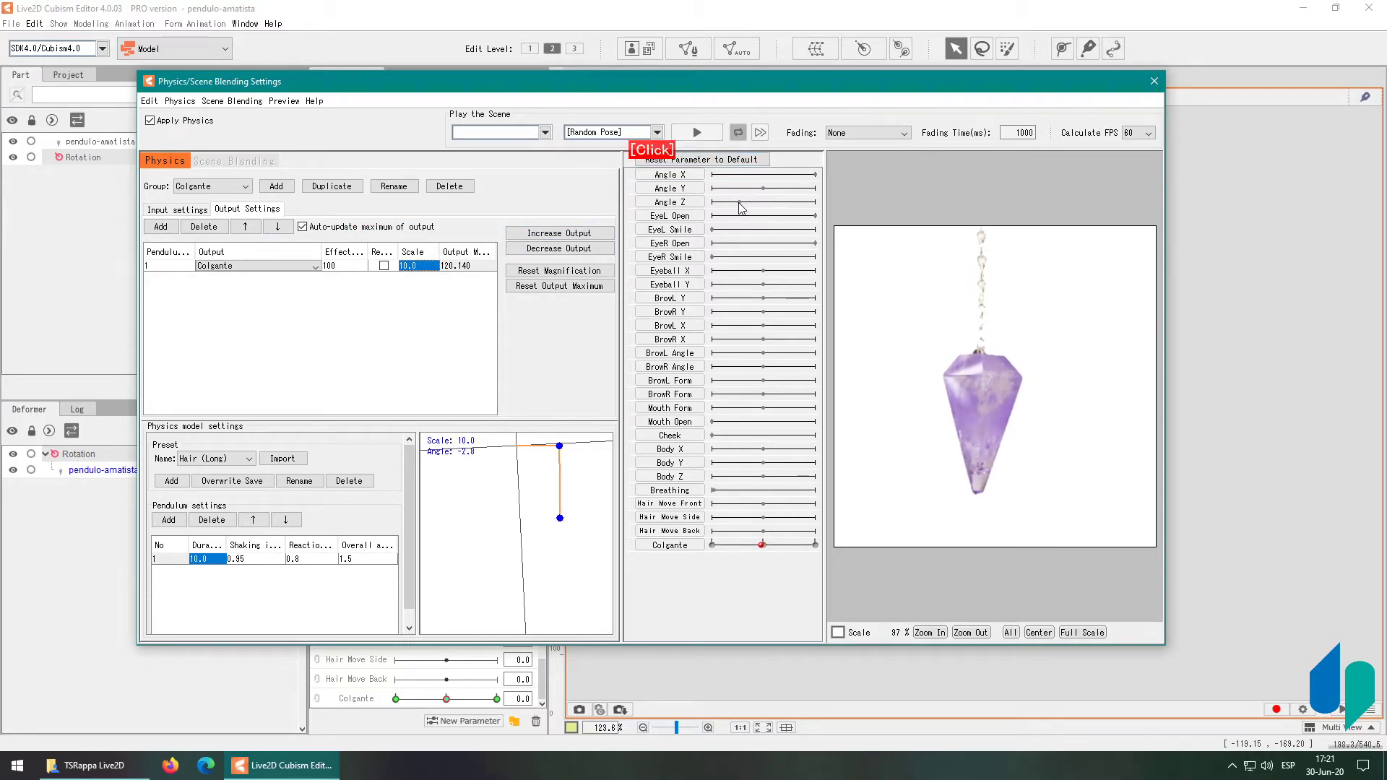
pyautogui.moveTo(764, 203); pyautogui.dragTo(838, 212)
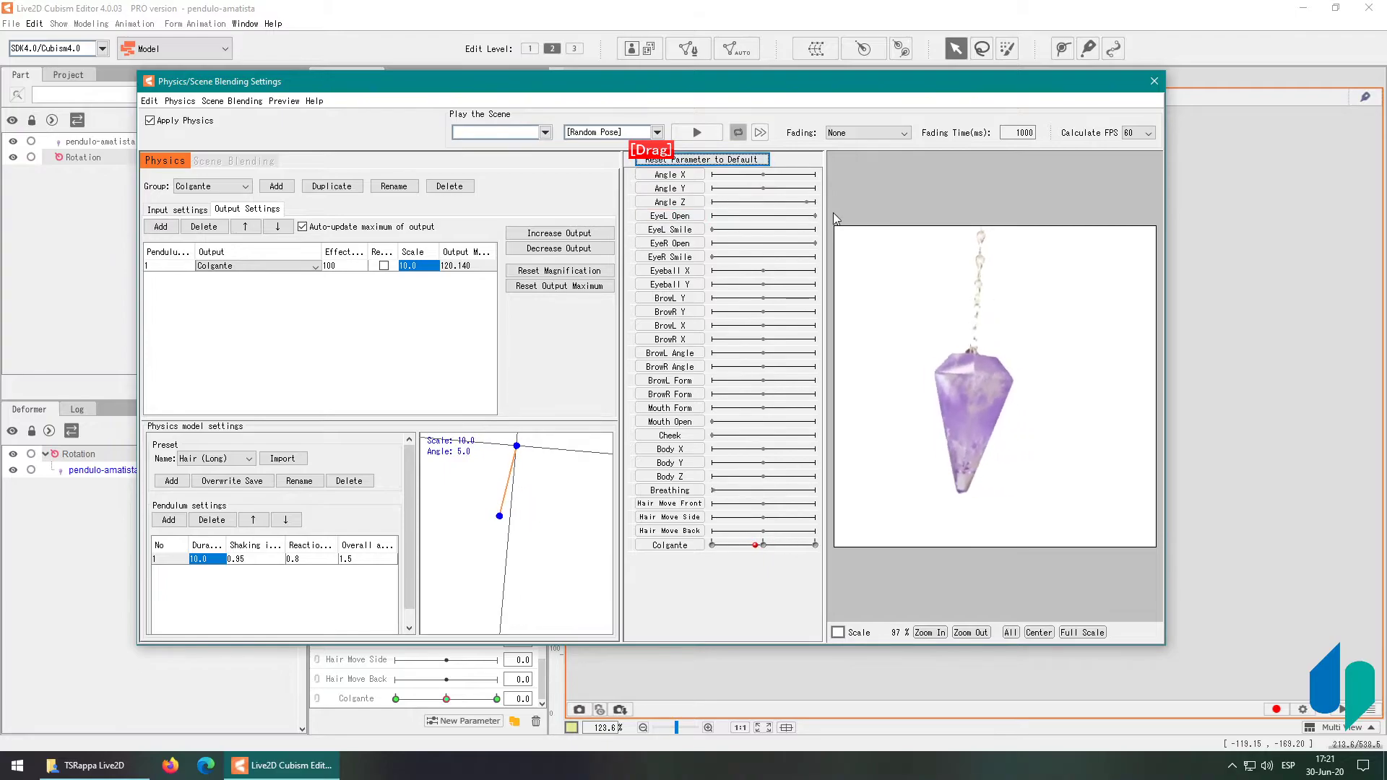
pyautogui.moveTo(849, 225); pyautogui.dragTo(526, 216)
pyautogui.moveTo(713, 202); pyautogui.dragTo(895, 234)
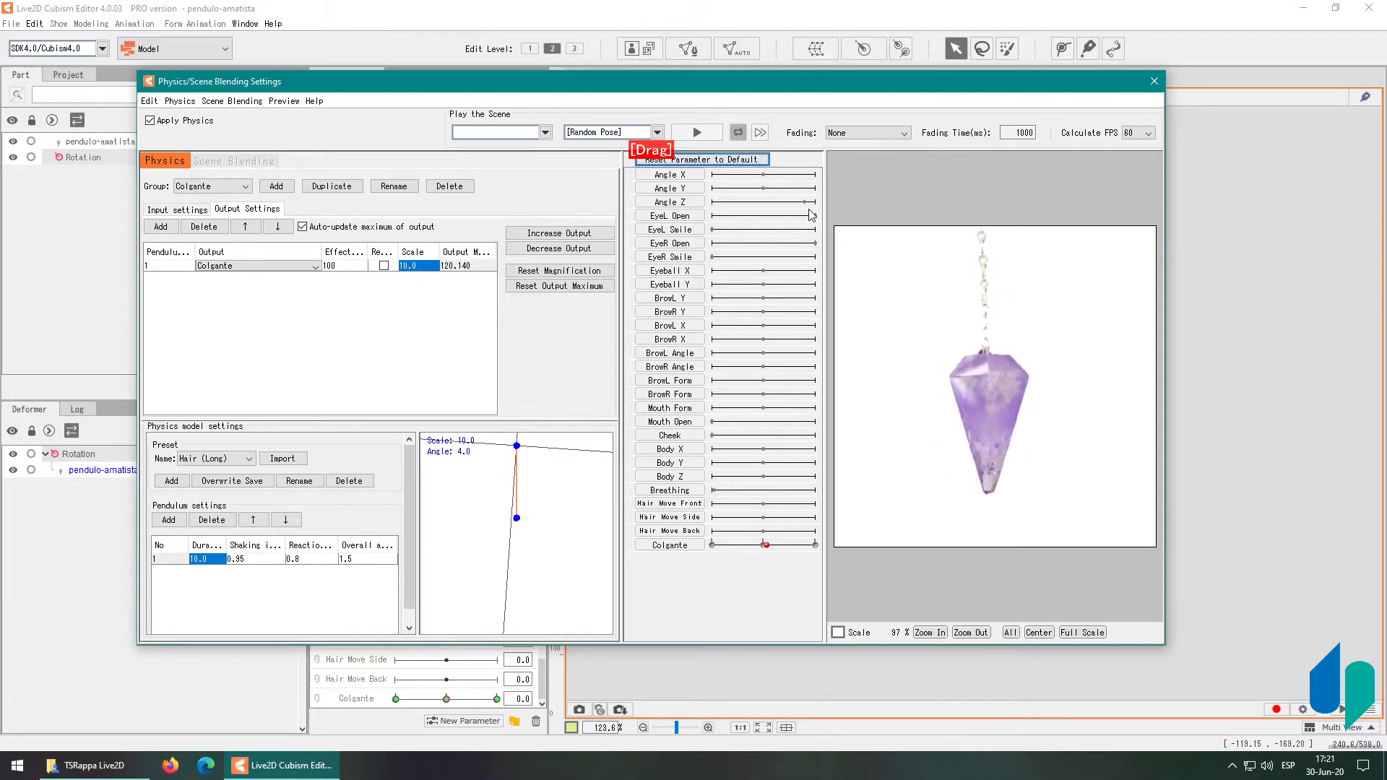
pyautogui.moveTo(553, 212); pyautogui.dragTo(708, 207)
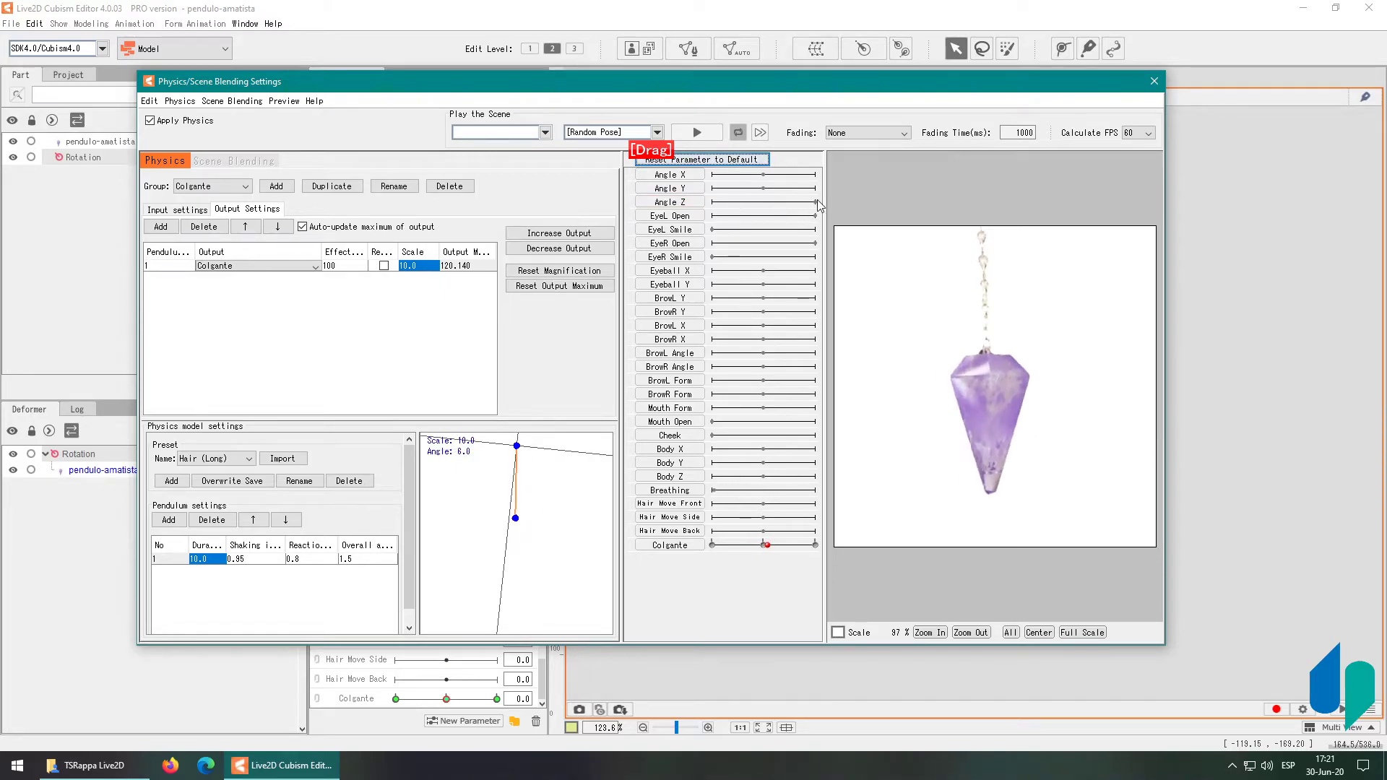
pyautogui.moveTo(790, 208)
pyautogui.mouseDown()
pyautogui.moveTo(740, 211)
pyautogui.moveTo(767, 212)
pyautogui.mouseUp()
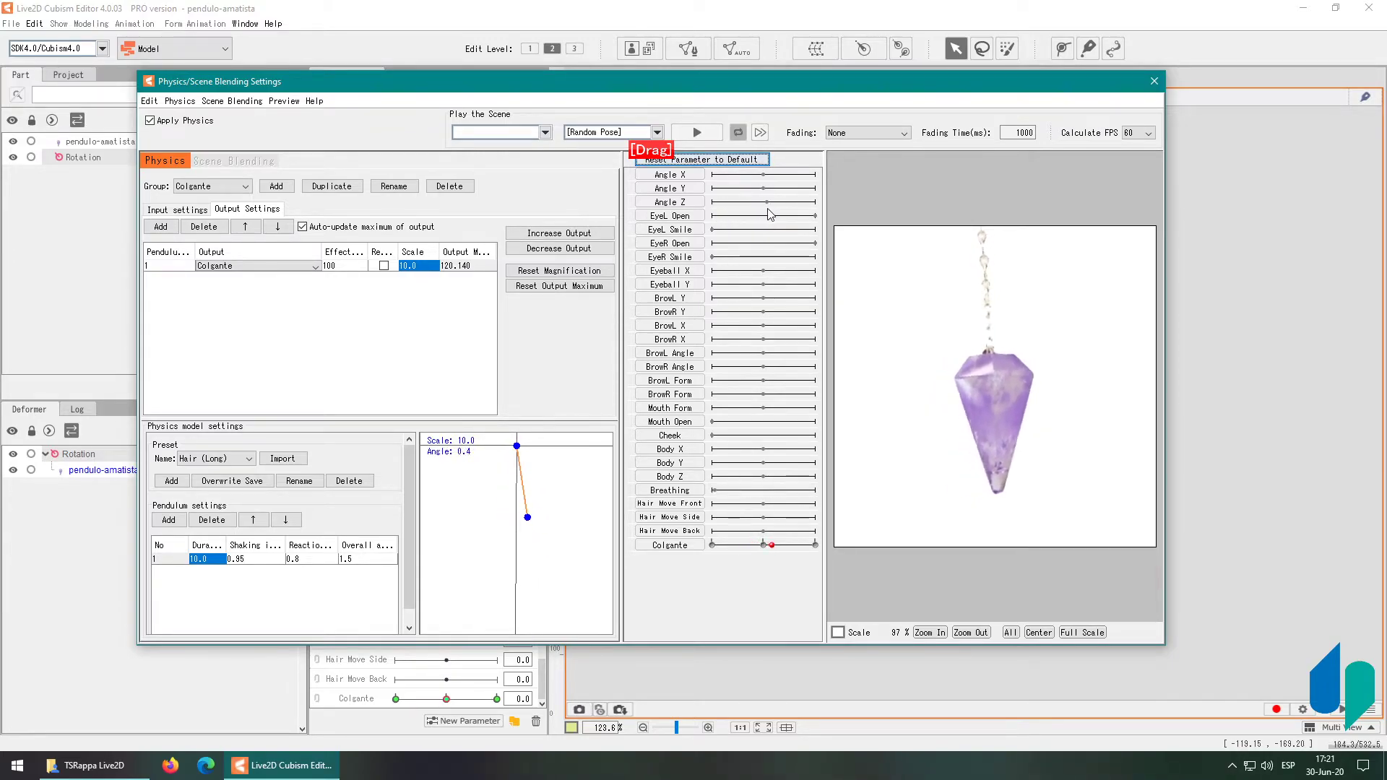
pyautogui.moveTo(770, 214); pyautogui.dragTo(735, 203)
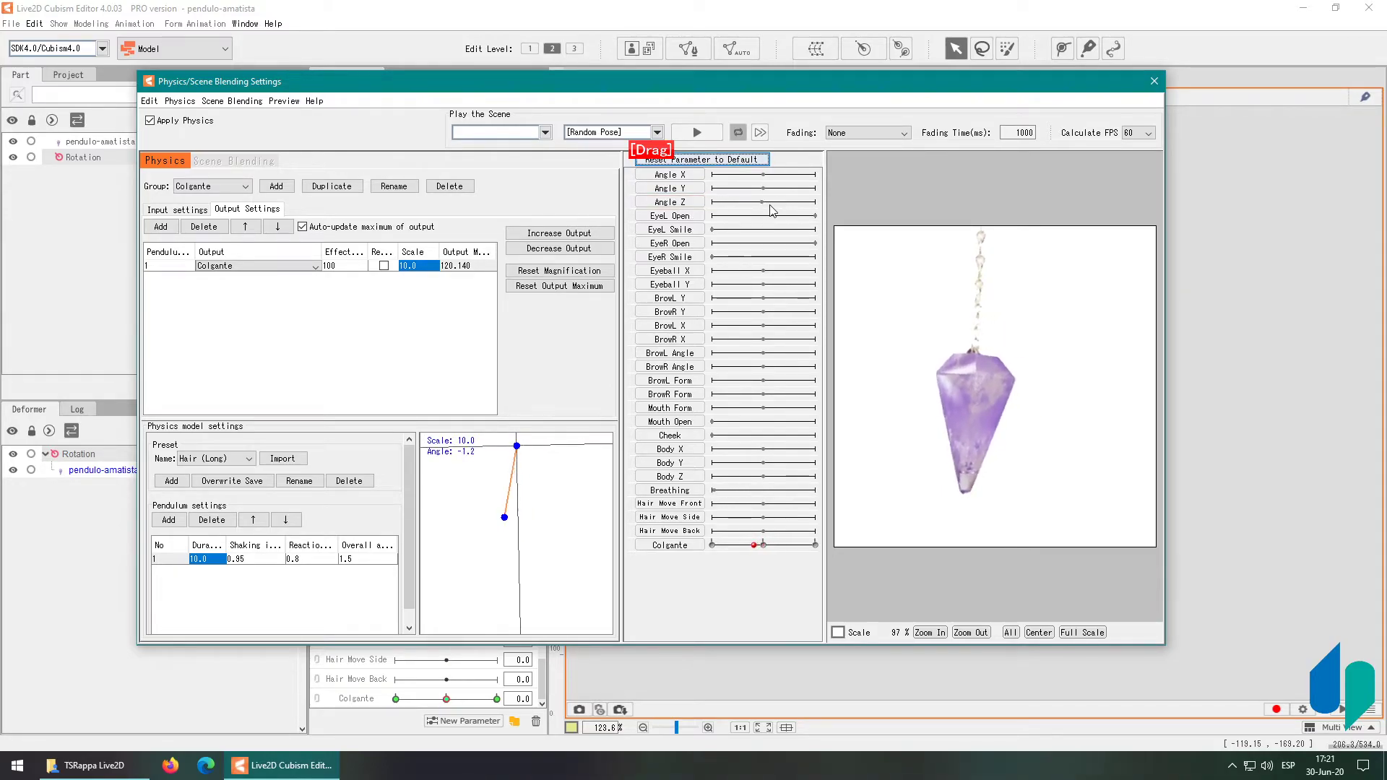
pyautogui.moveTo(740, 210); pyautogui.dragTo(778, 209)
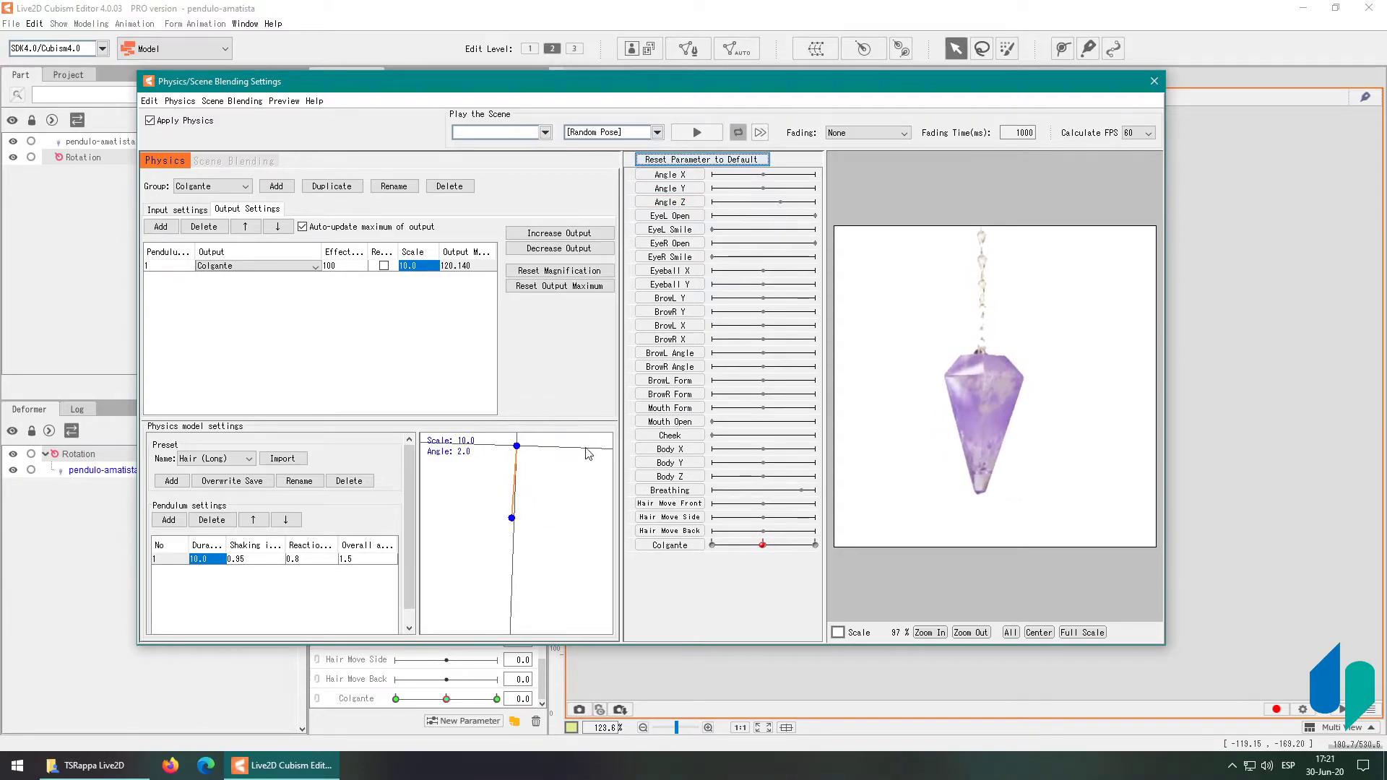
# Reset the Colgante output's maximum, keeping its magnification, and move Angle Z to record a new maximum
pyautogui.click(177, 209)
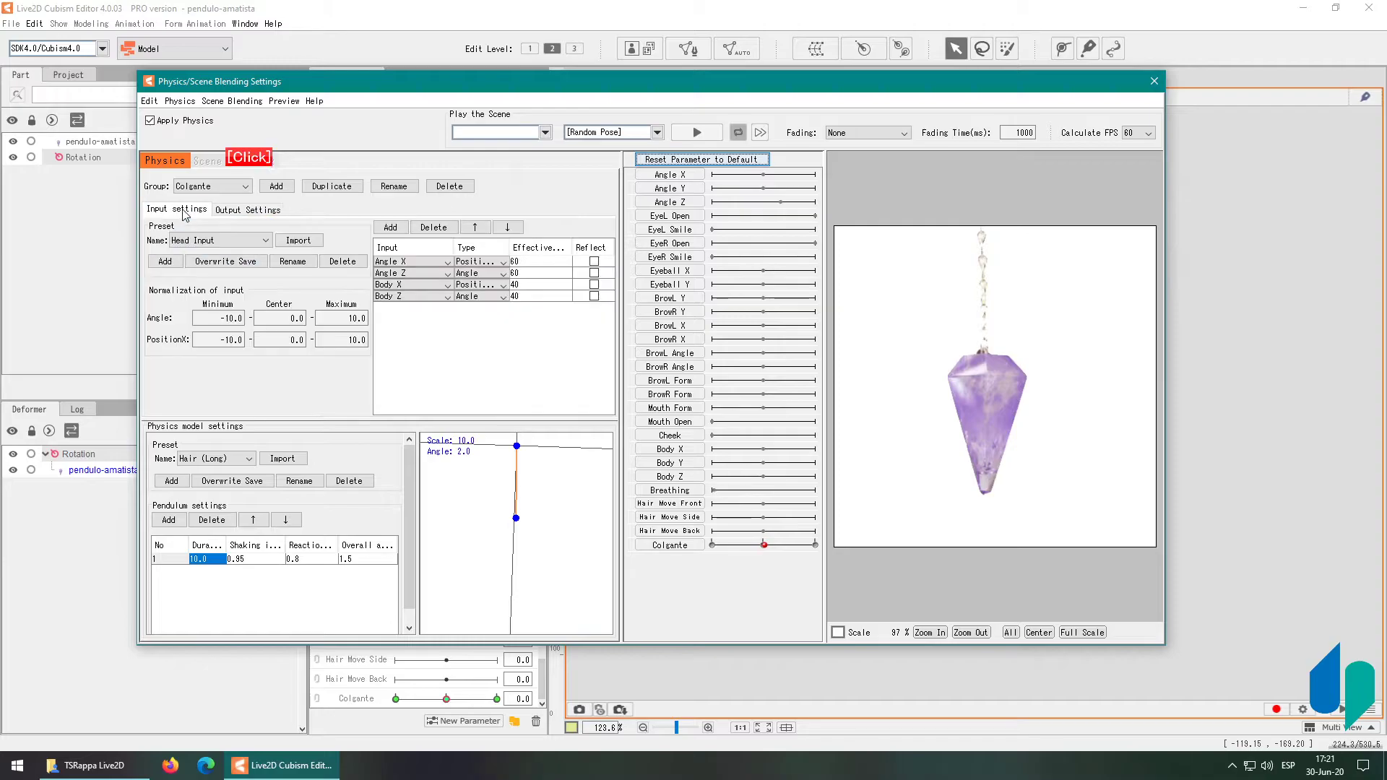
pyautogui.click(264, 208)
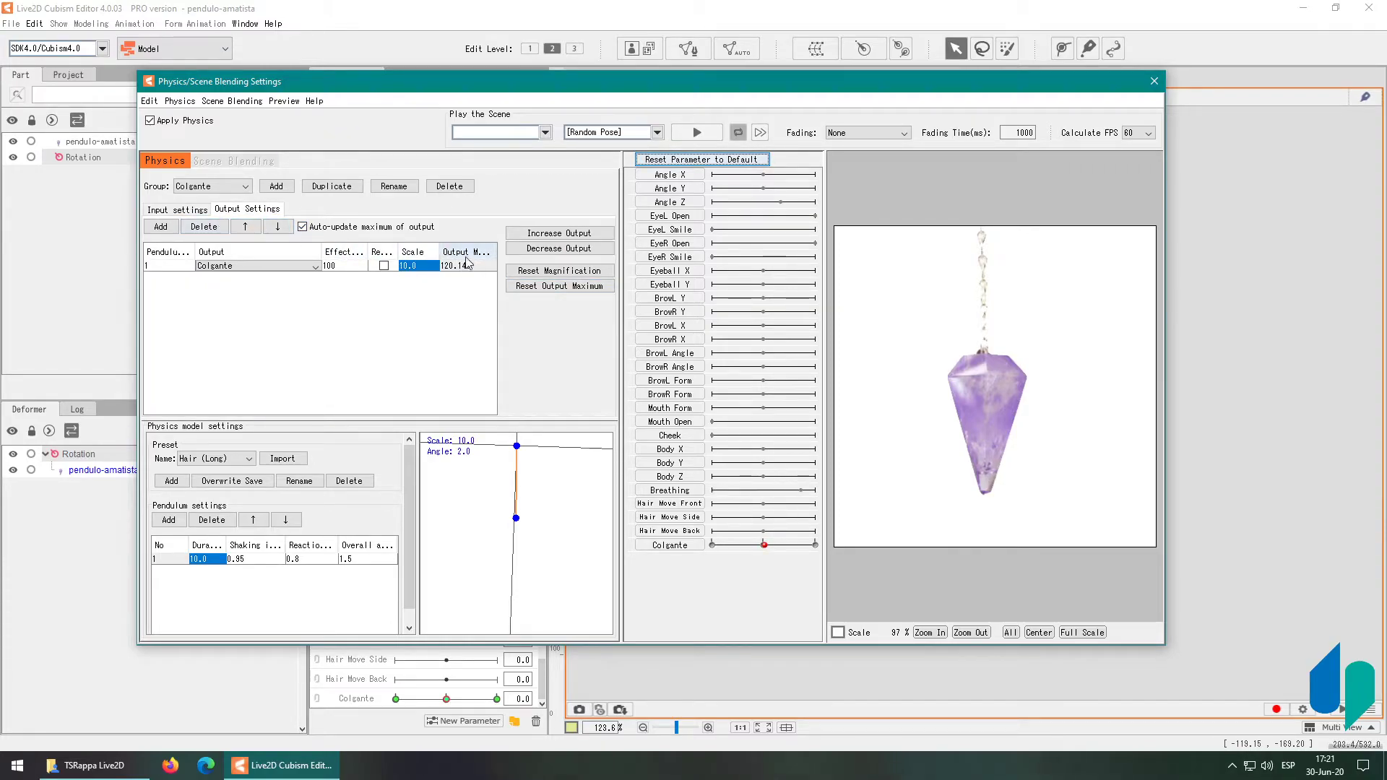
pyautogui.click(553, 273)
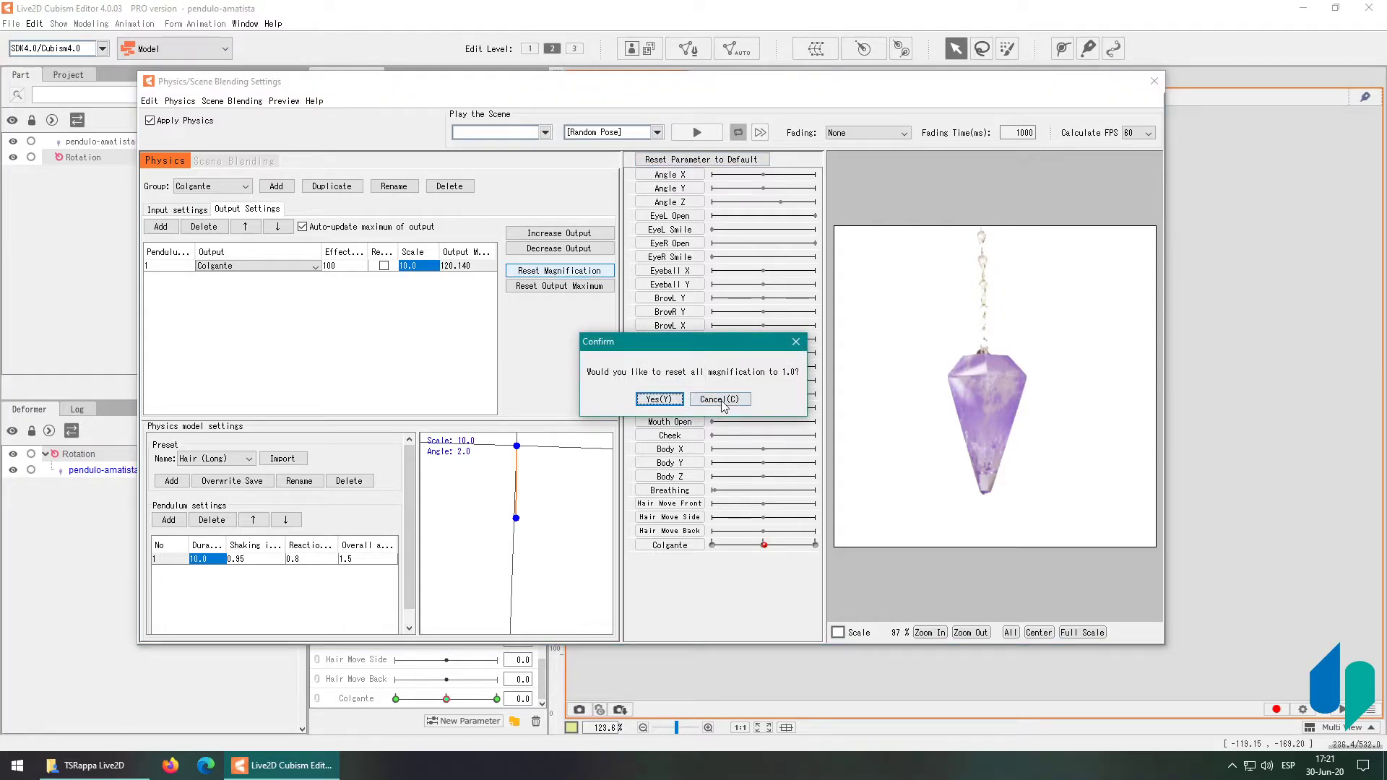
pyautogui.click(717, 399)
pyautogui.click(552, 287)
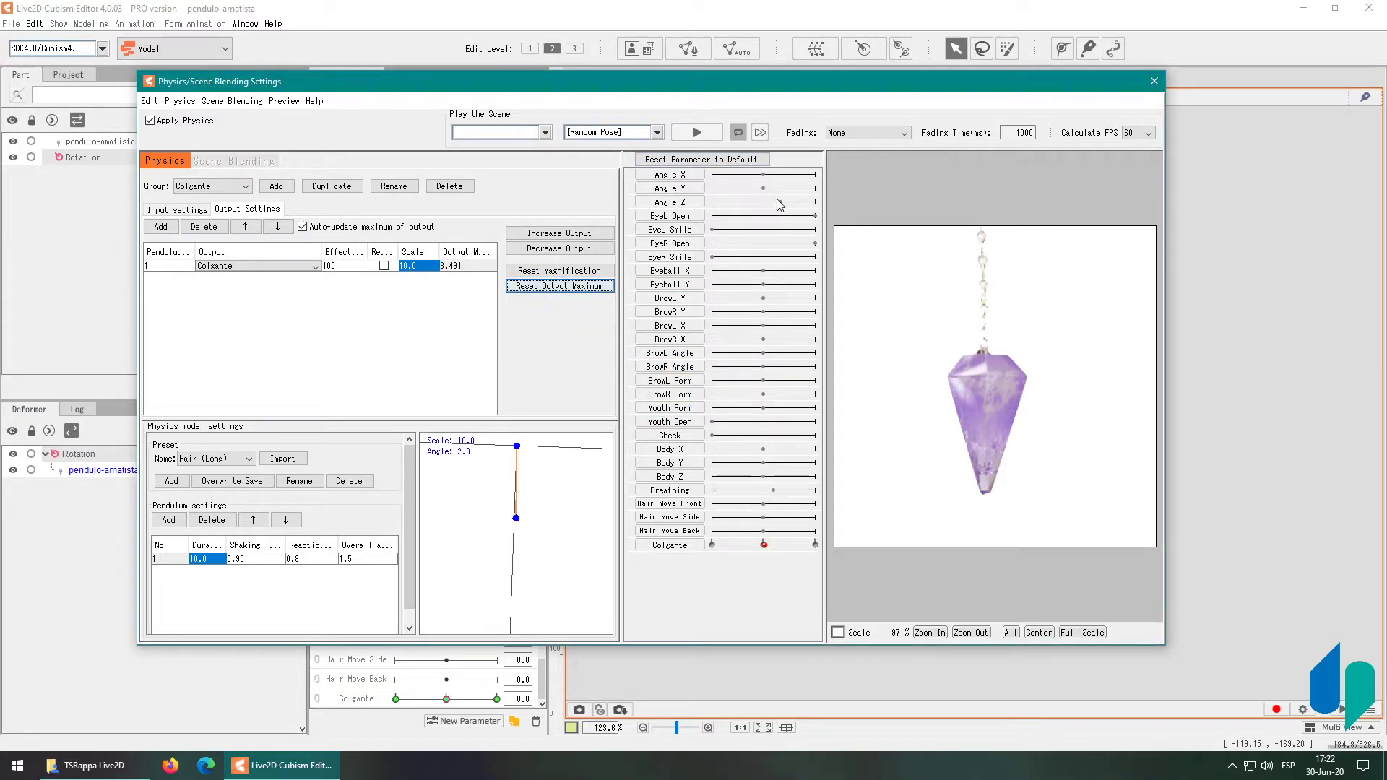
pyautogui.moveTo(770, 208); pyautogui.dragTo(812, 236)
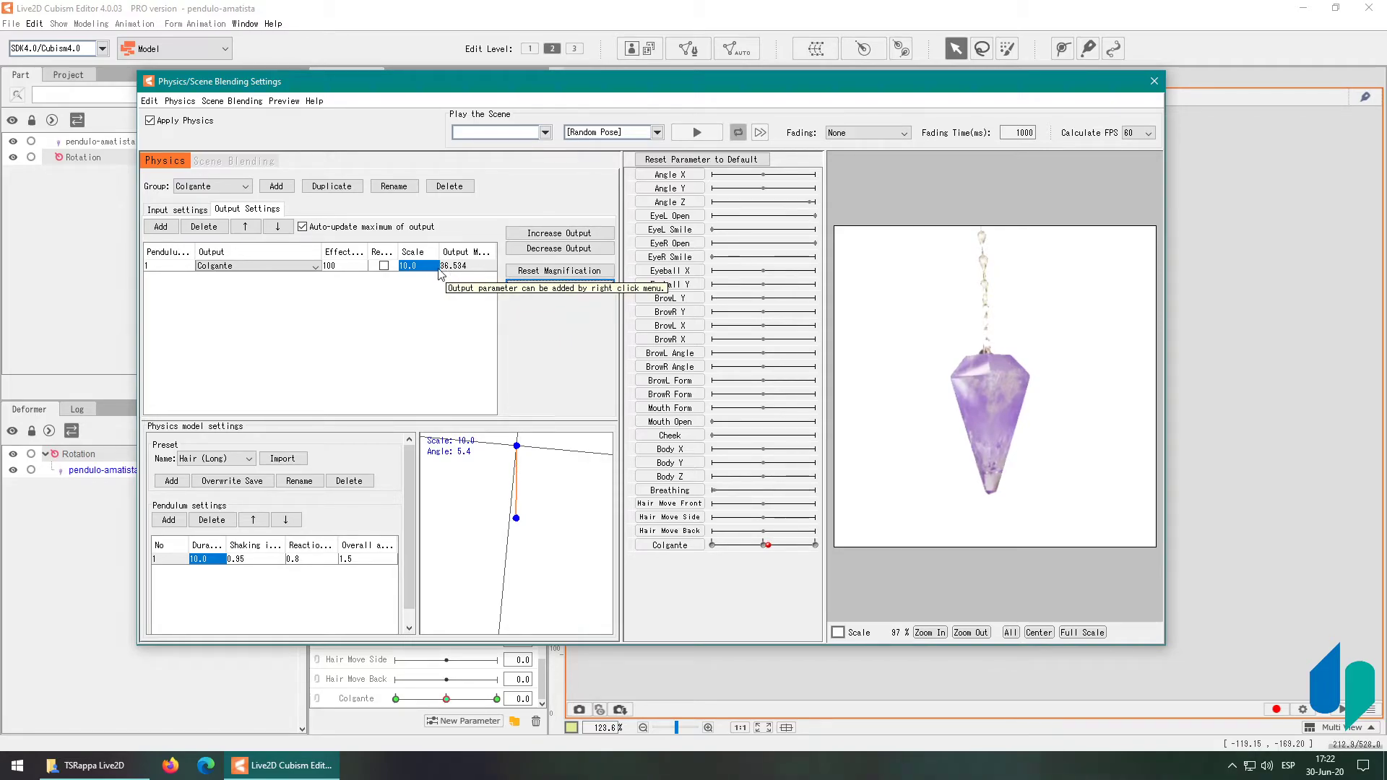
# Set the input normalization of Angle to a minimum of -30 and a maximum of 30
pyautogui.click(186, 211)
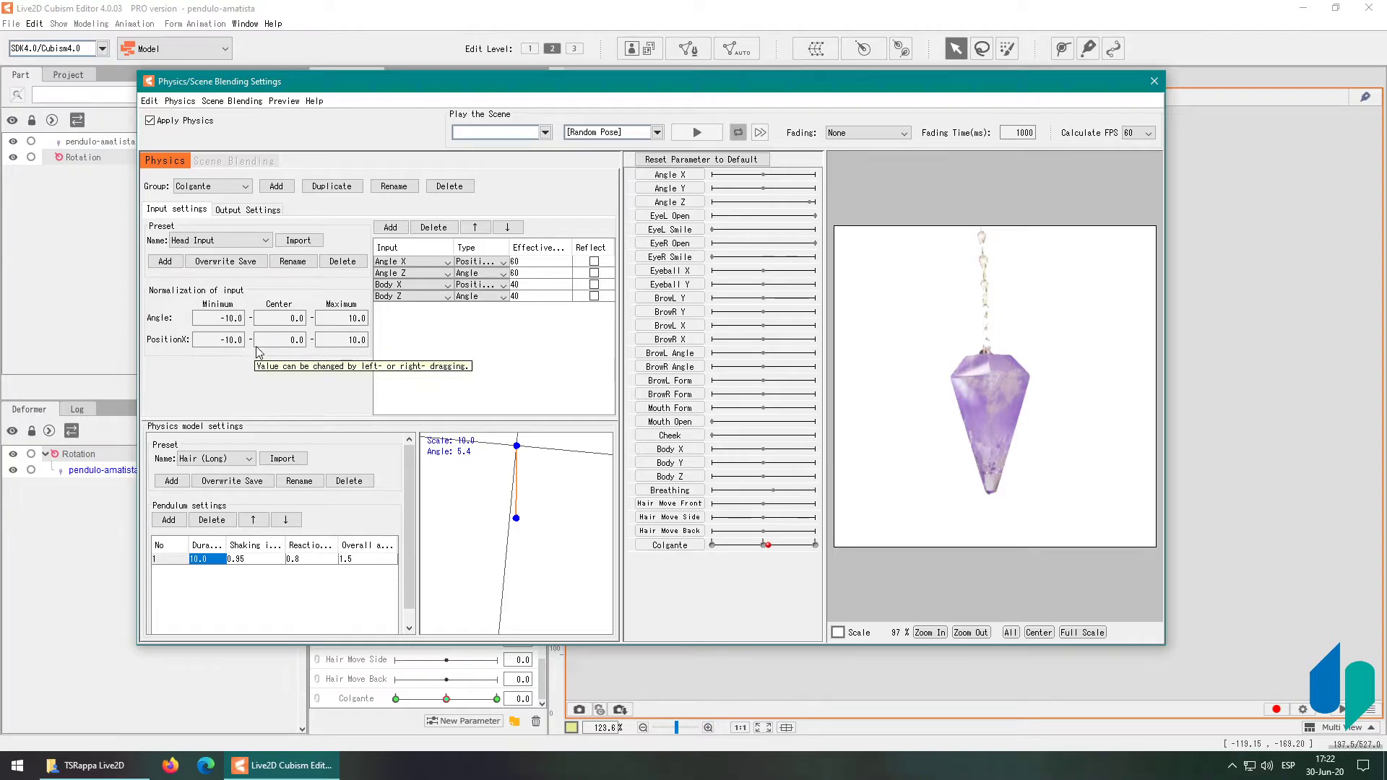
pyautogui.click(232, 341)
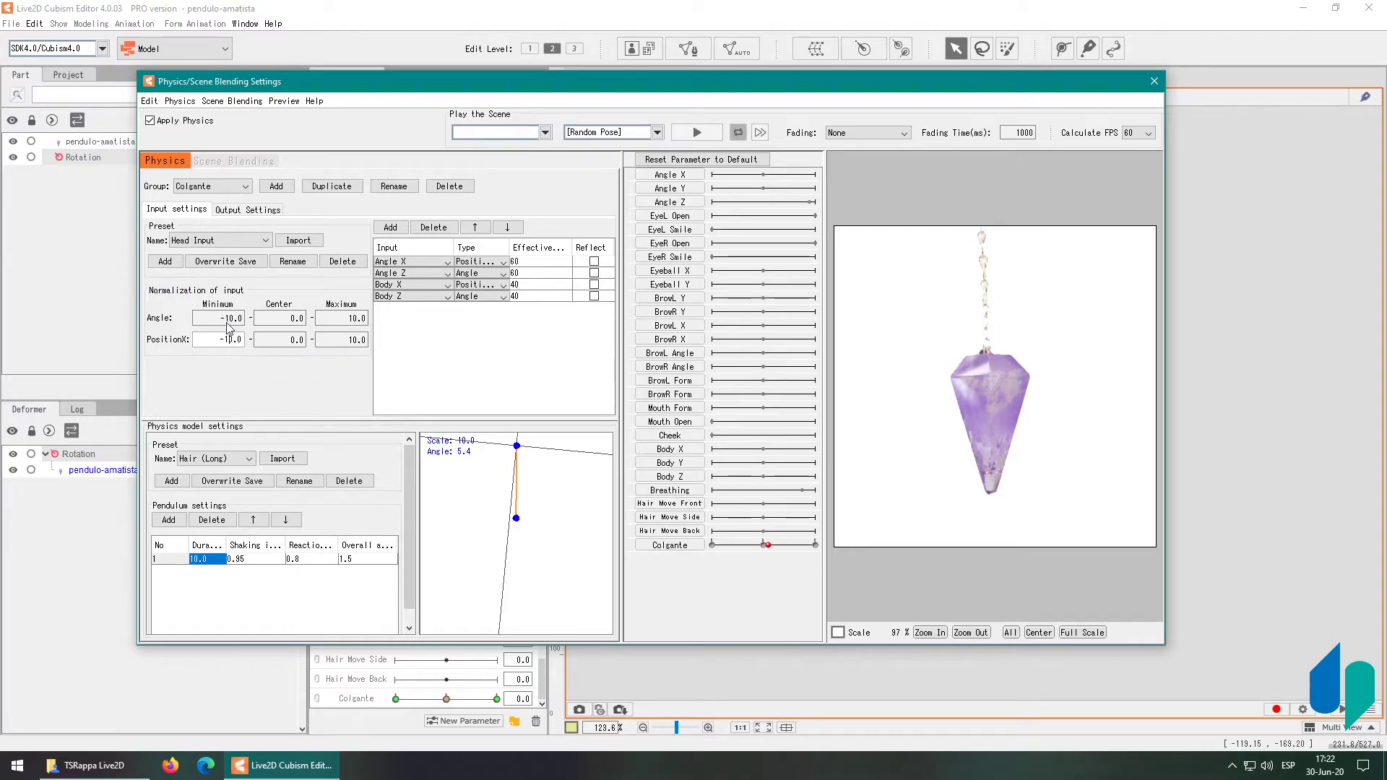
pyautogui.click(230, 320)
pyautogui.click(231, 323)
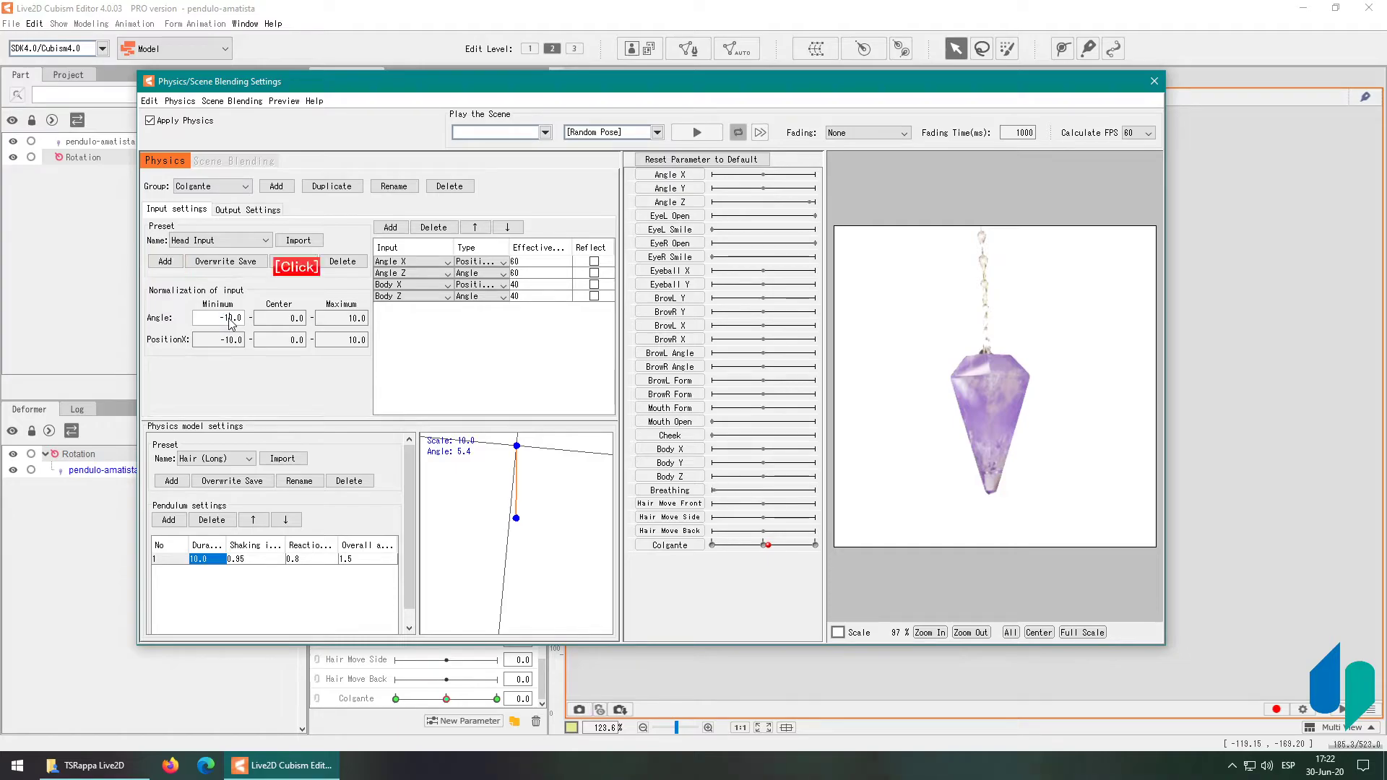
pyautogui.press('BackSpace')
pyautogui.write('3')
pyautogui.press('Return')
pyautogui.click(354, 320)
pyautogui.write('30')
pyautogui.press('Return')
# Reset all parameters to default and check how Colgante responds to Angle Z with the widened angle range
pyautogui.click(747, 160)
pyautogui.moveTo(762, 202)
pyautogui.mouseDown()
pyautogui.moveTo(739, 211)
pyautogui.moveTo(780, 217)
pyautogui.moveTo(767, 217)
pyautogui.mouseUp()
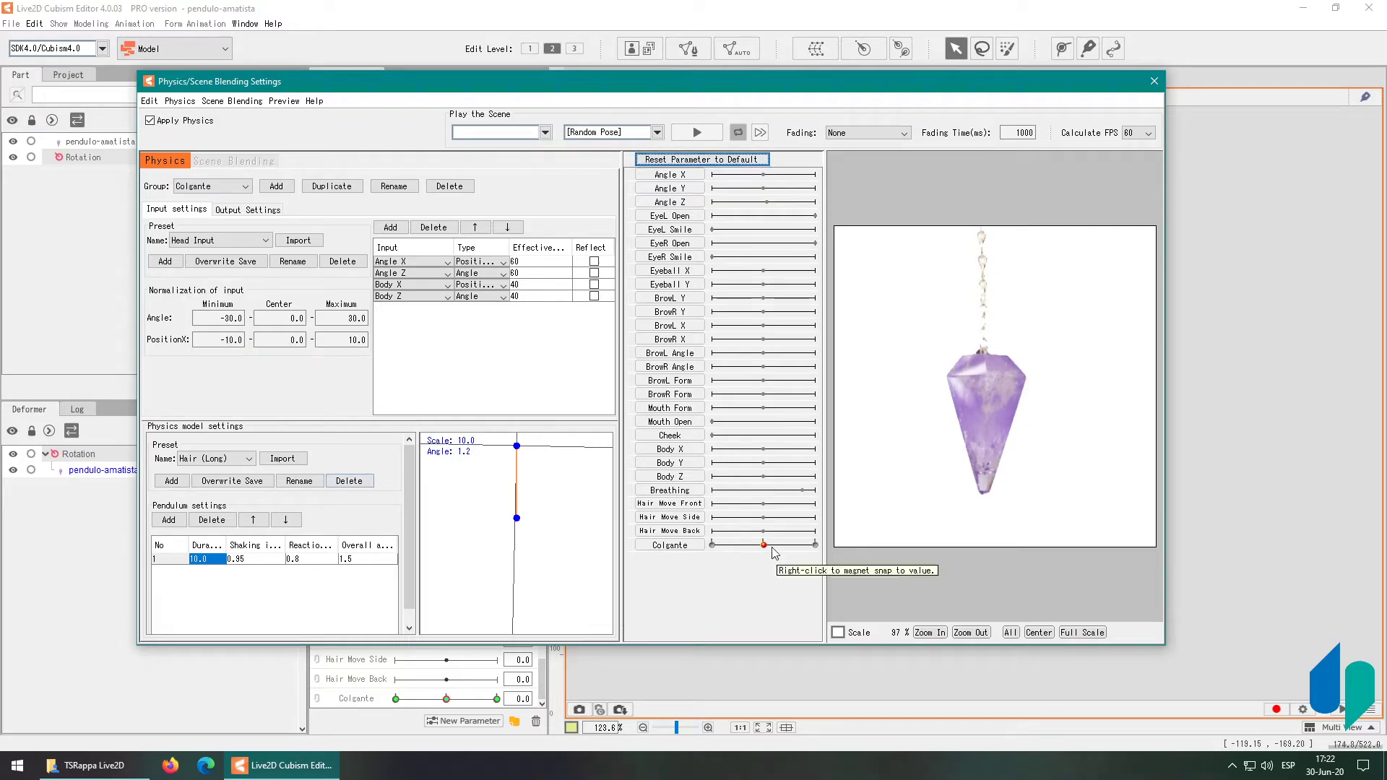
pyautogui.moveTo(764, 553); pyautogui.dragTo(747, 555)
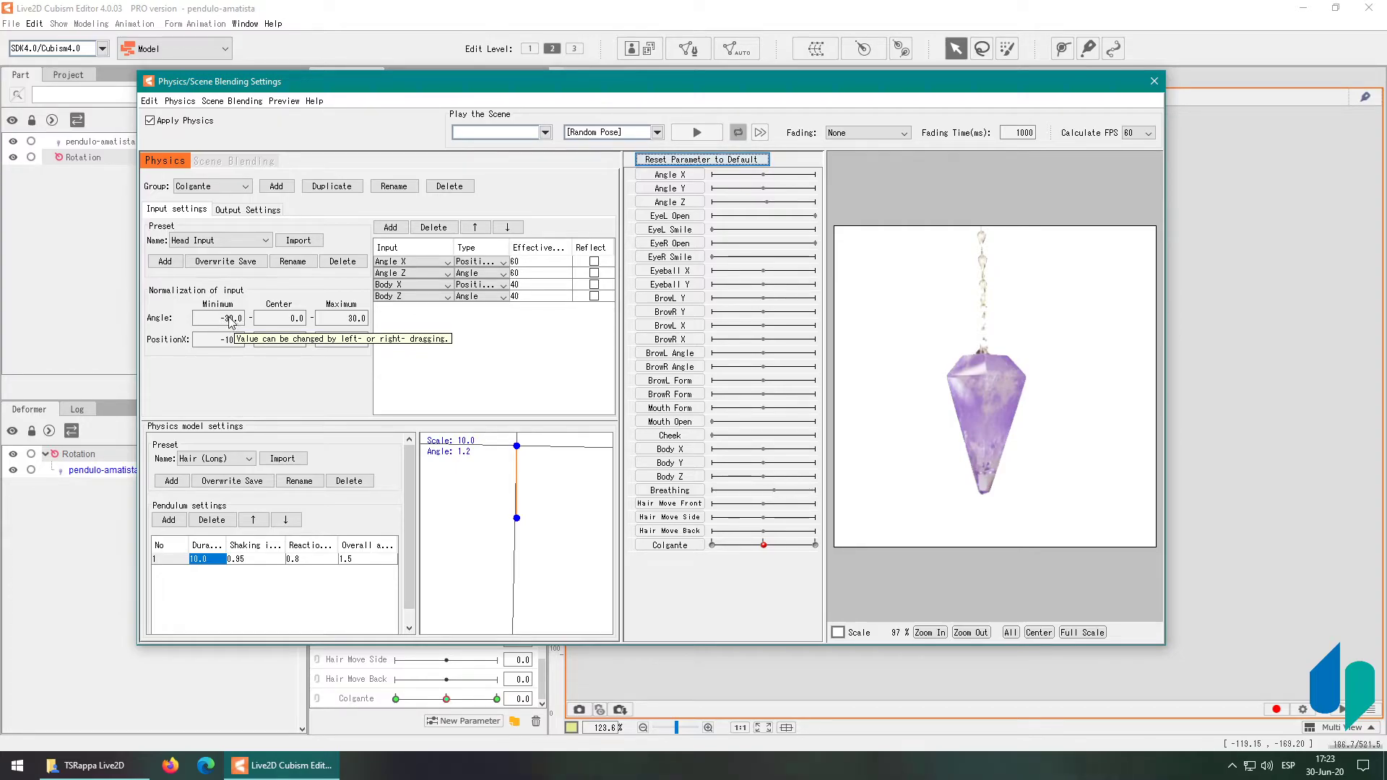
pyautogui.moveTo(770, 207)
pyautogui.mouseDown()
pyautogui.moveTo(730, 214)
pyautogui.moveTo(746, 216)
pyautogui.mouseUp()
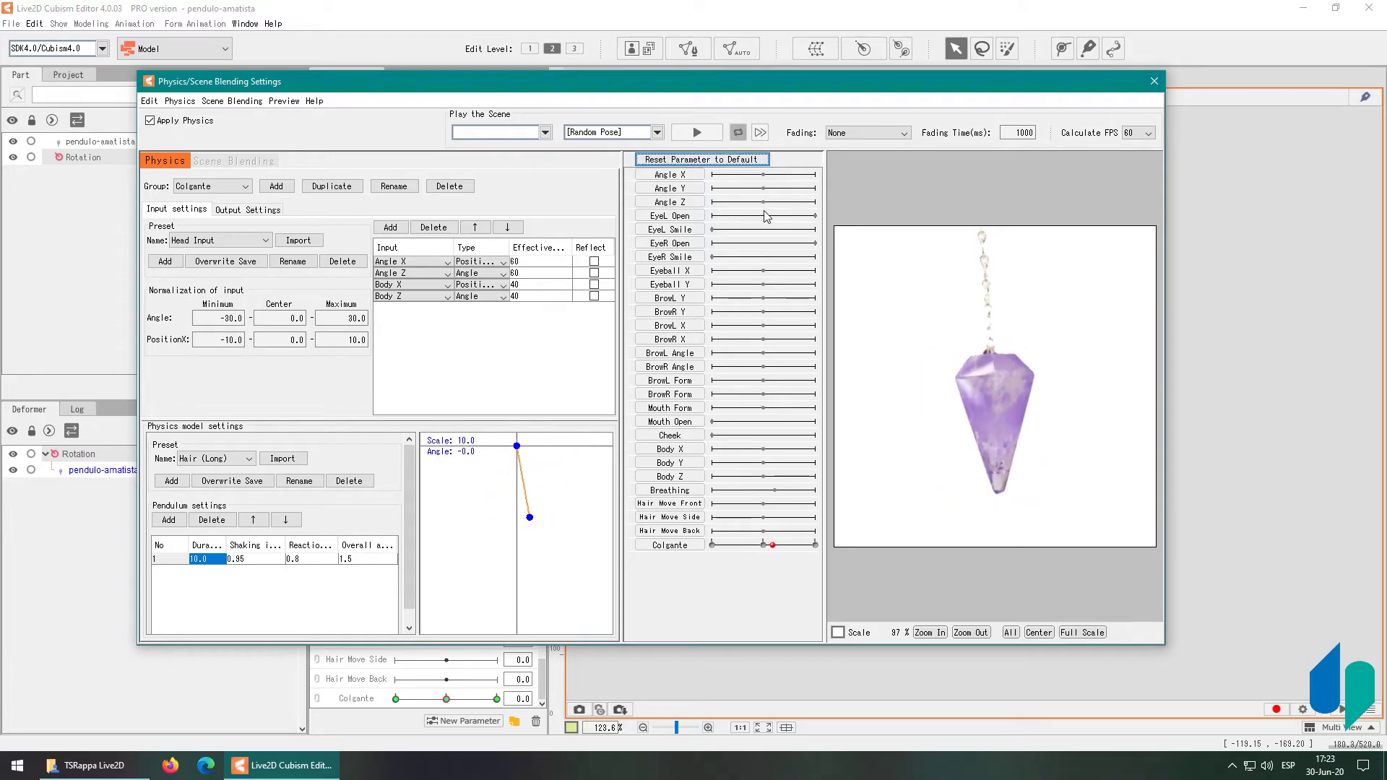
# Set the physics pendulum's duration to 5 and test the swing by moving Angle Z
pyautogui.doubleClick(218, 560)
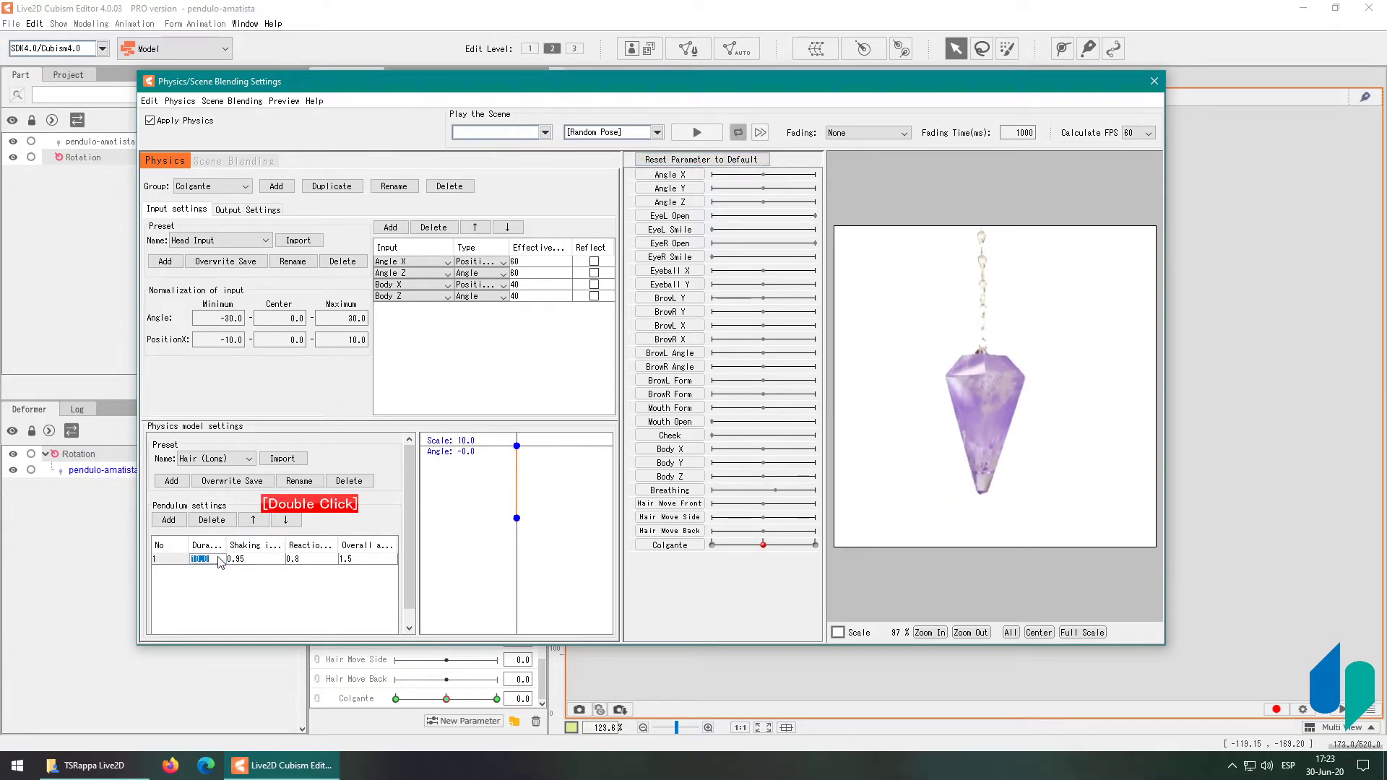
pyautogui.write('5')
pyautogui.press('Return')
pyautogui.moveTo(766, 207)
pyautogui.mouseDown()
pyautogui.moveTo(740, 209)
pyautogui.moveTo(814, 214)
pyautogui.moveTo(758, 214)
pyautogui.mouseUp()
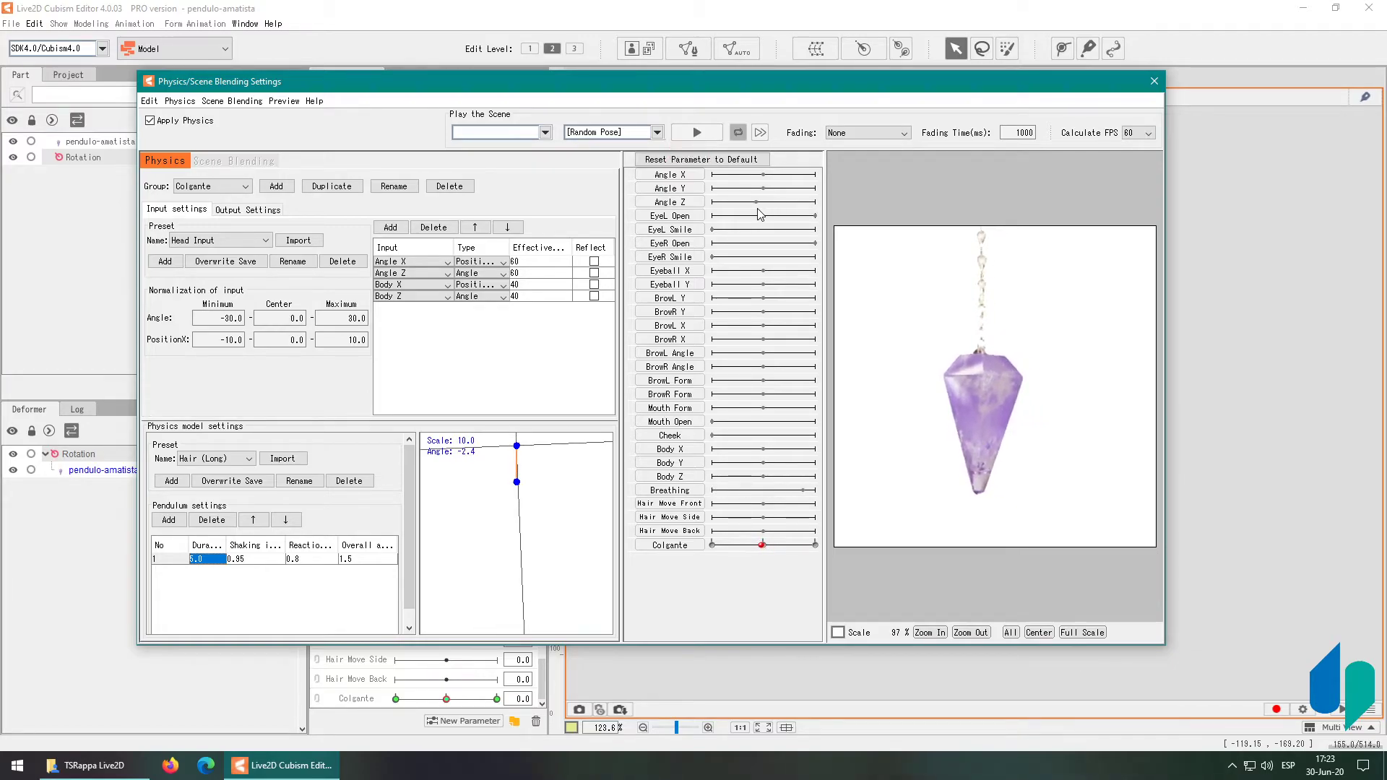
# Set the pendulum's duration to 25 and test the swing by moving Angle Z
pyautogui.click(205, 560)
pyautogui.write('25')
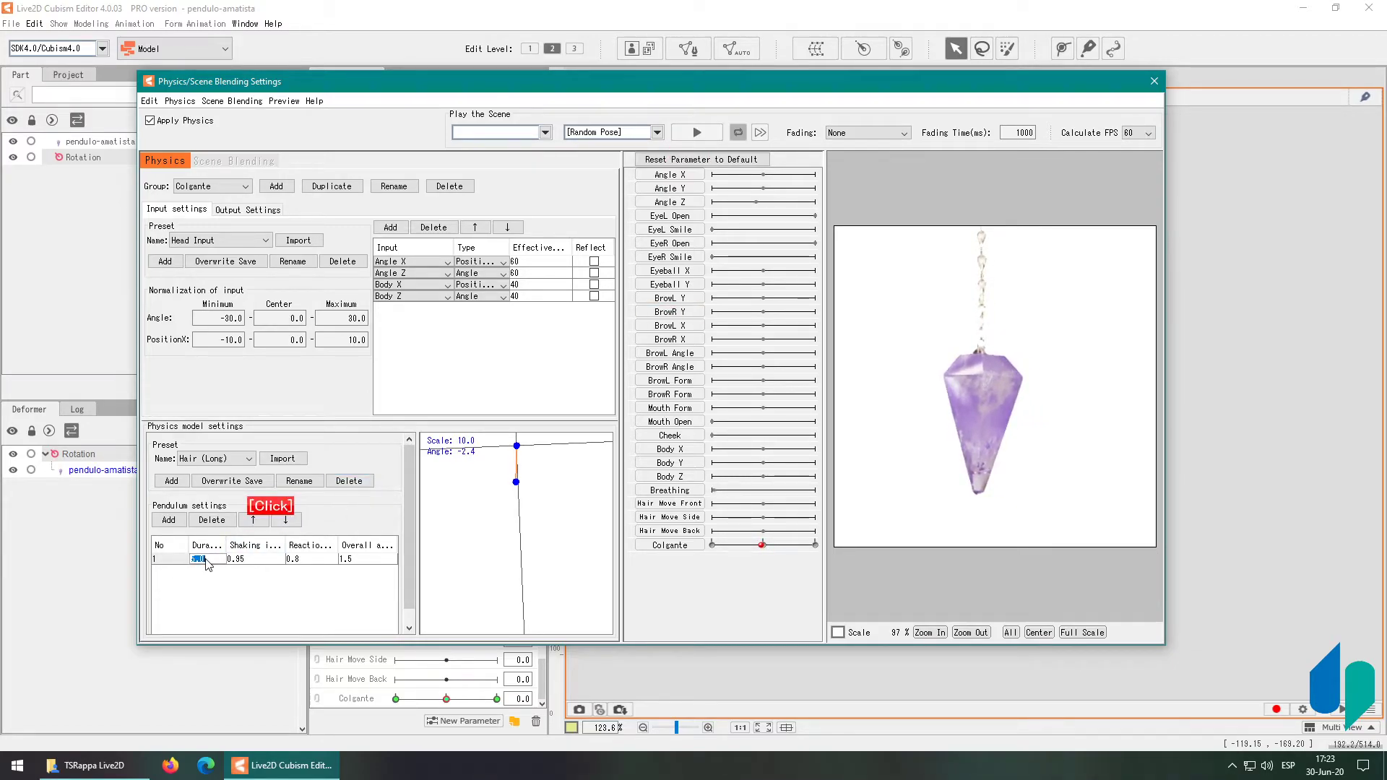
pyautogui.press('Return')
pyautogui.moveTo(756, 202)
pyautogui.mouseDown()
pyautogui.moveTo(791, 209)
pyautogui.moveTo(731, 215)
pyautogui.moveTo(800, 208)
pyautogui.moveTo(738, 209)
pyautogui.mouseUp()
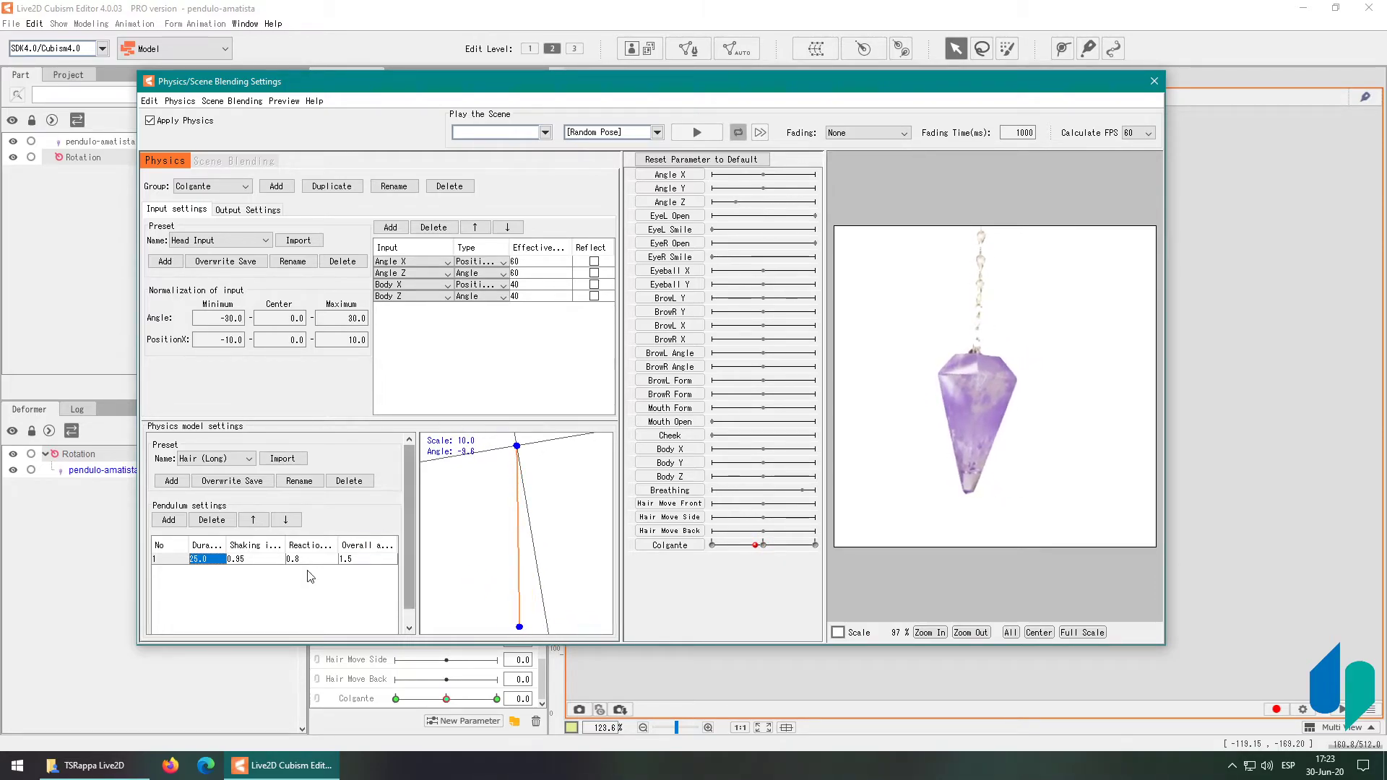
# Set the pendulum's duration to 10
pyautogui.doubleClick(207, 559)
pyautogui.write('11')
pyautogui.press('Return')
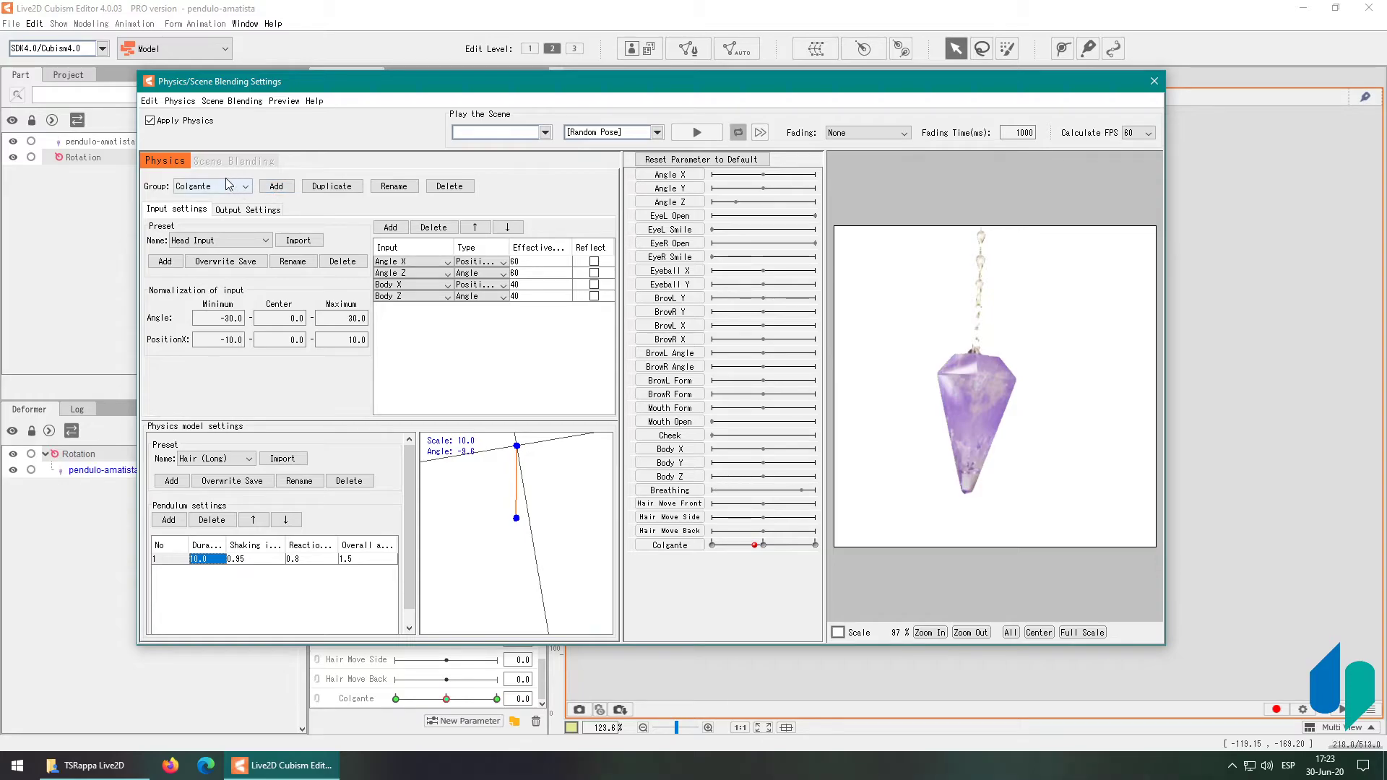
pyautogui.click(224, 240)
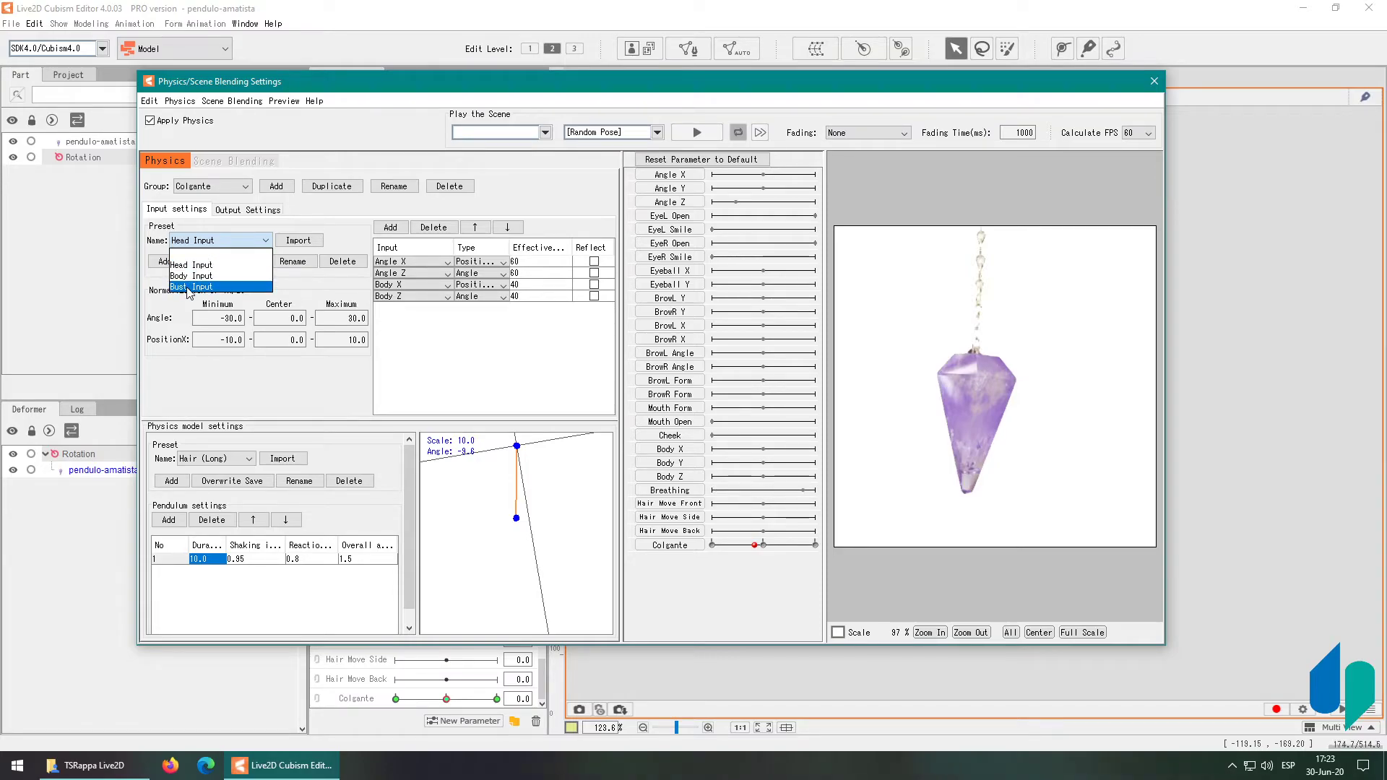
pyautogui.click(319, 220)
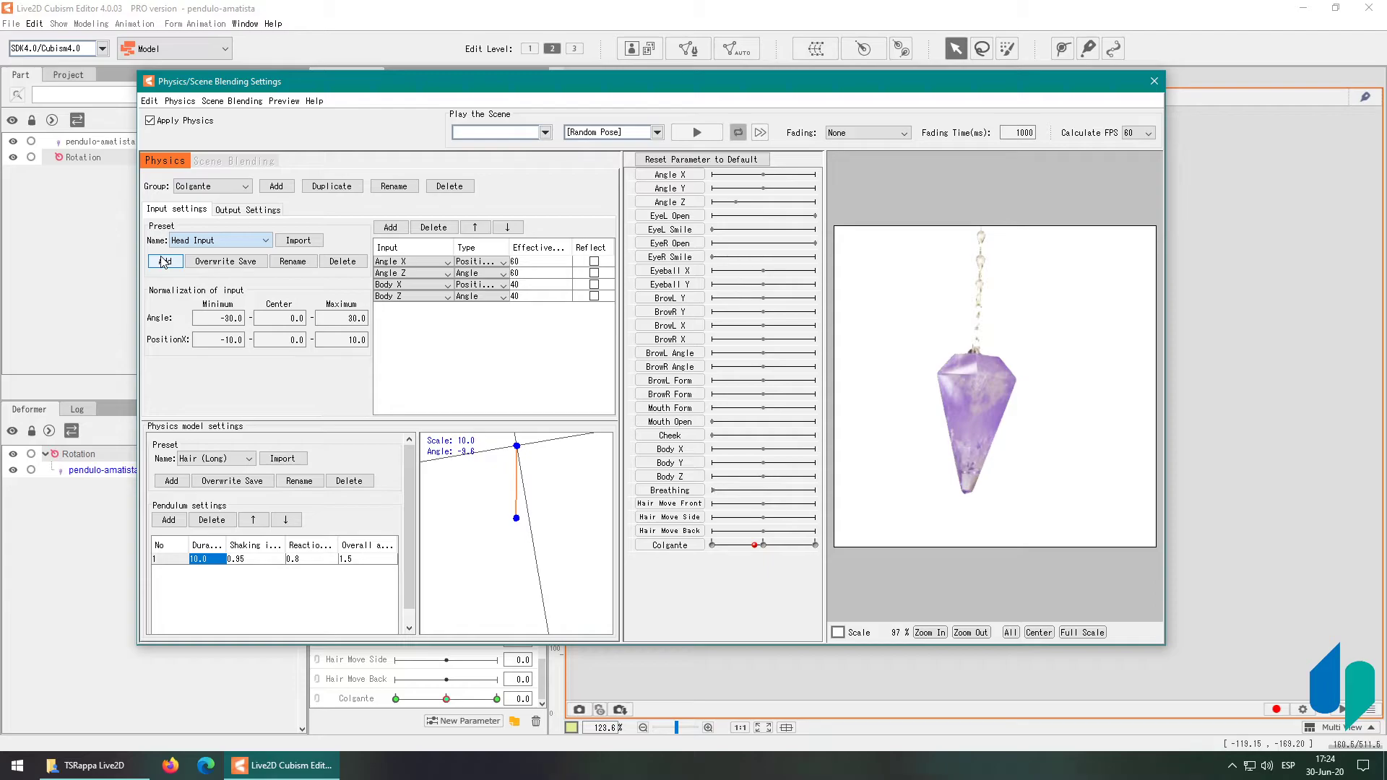
pyautogui.click(229, 187)
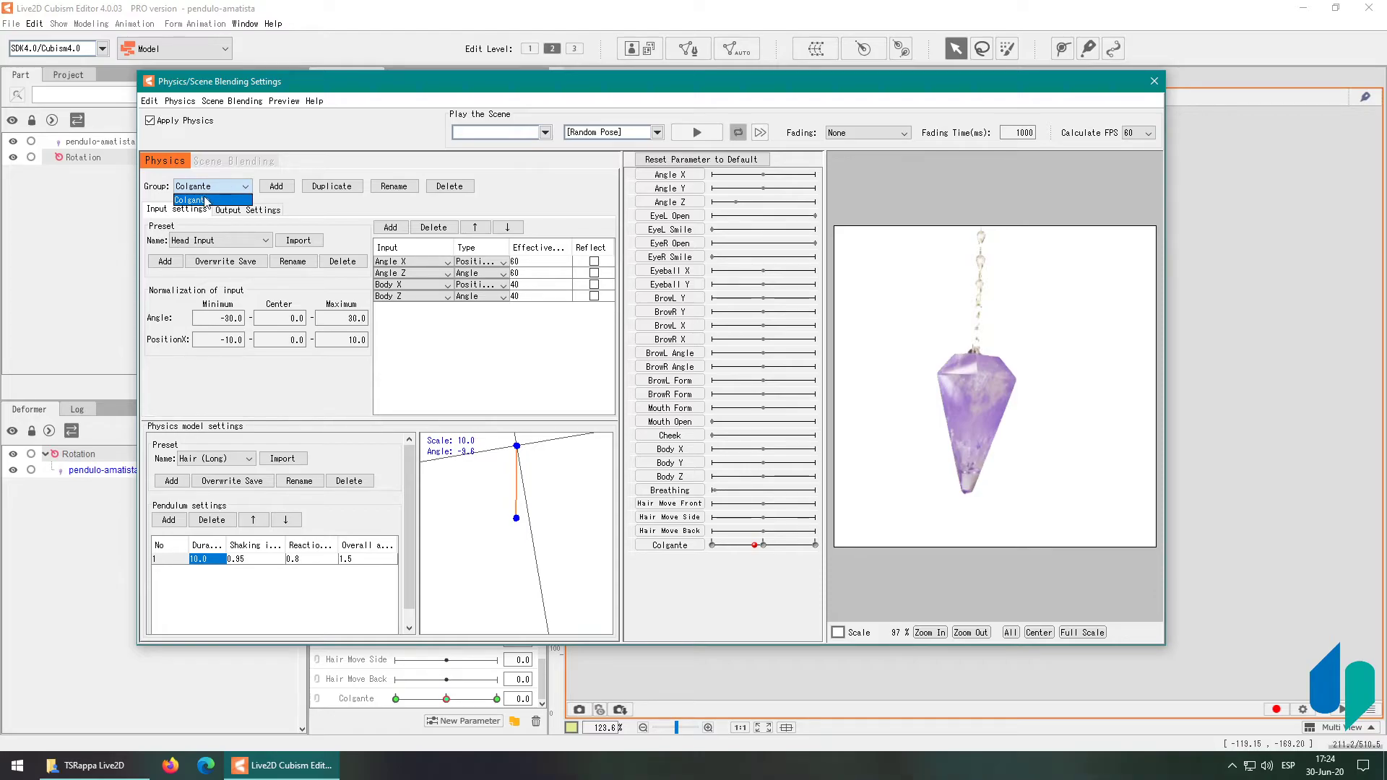
pyautogui.click(217, 200)
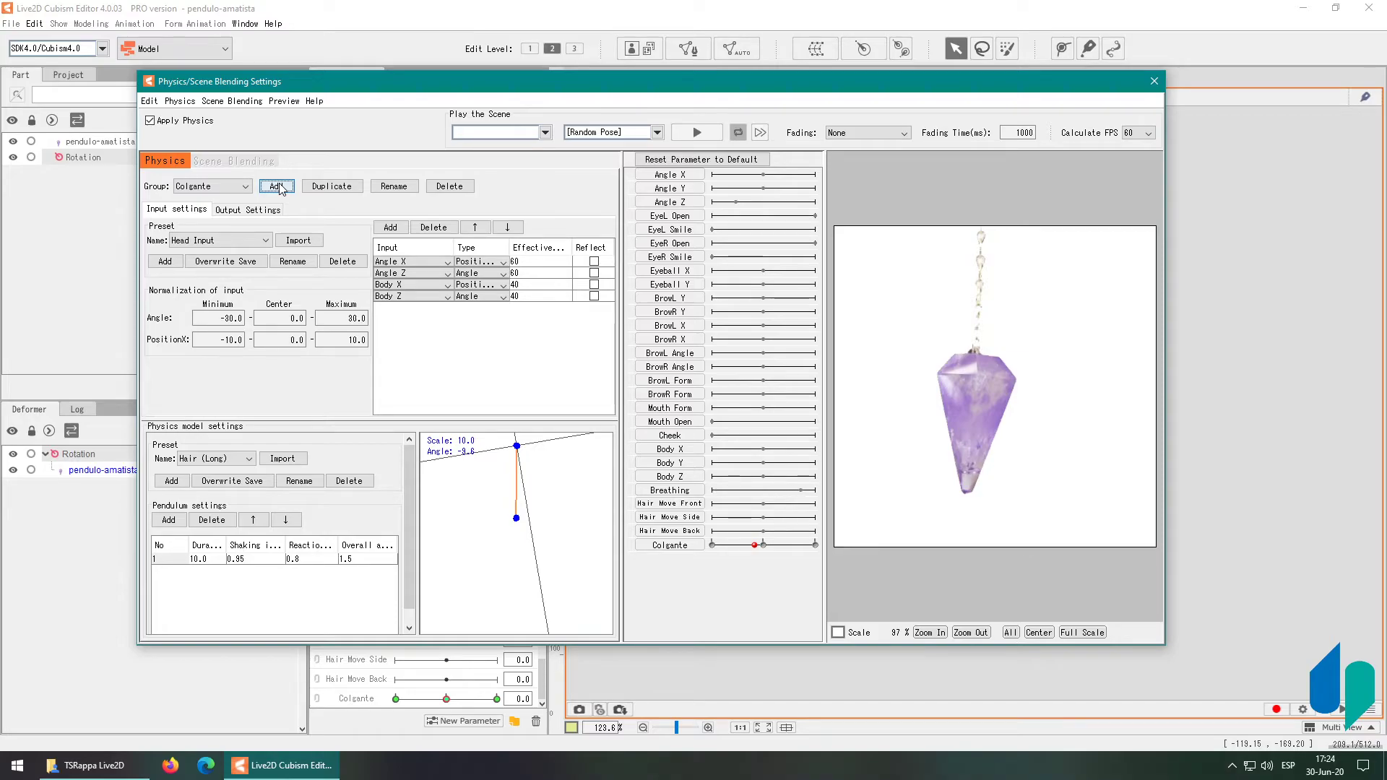
# Add a physics group named "pelo frontal" with the Head Input preset and the Hair (Long) physics model preset
pyautogui.click(278, 187)
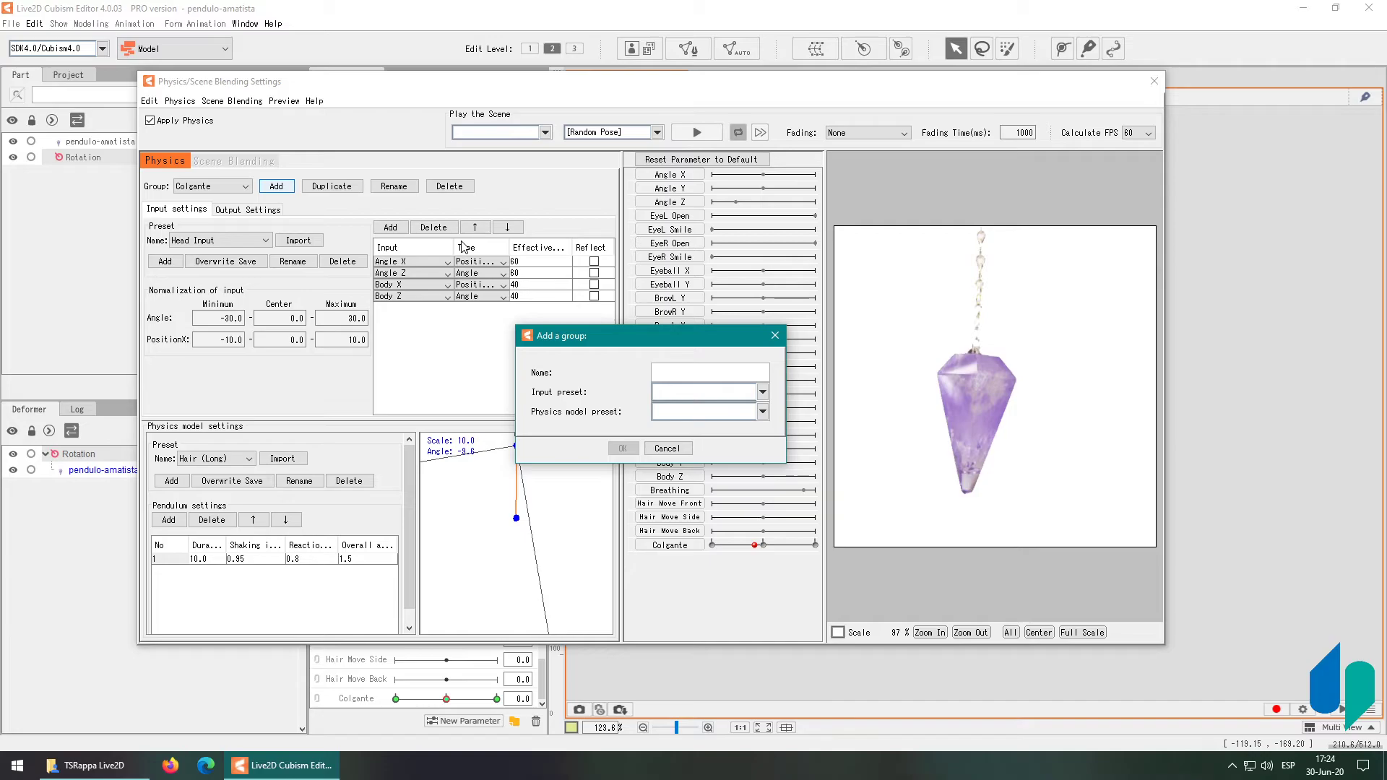
pyautogui.write('pelo frontal')
pyautogui.press('Tab')
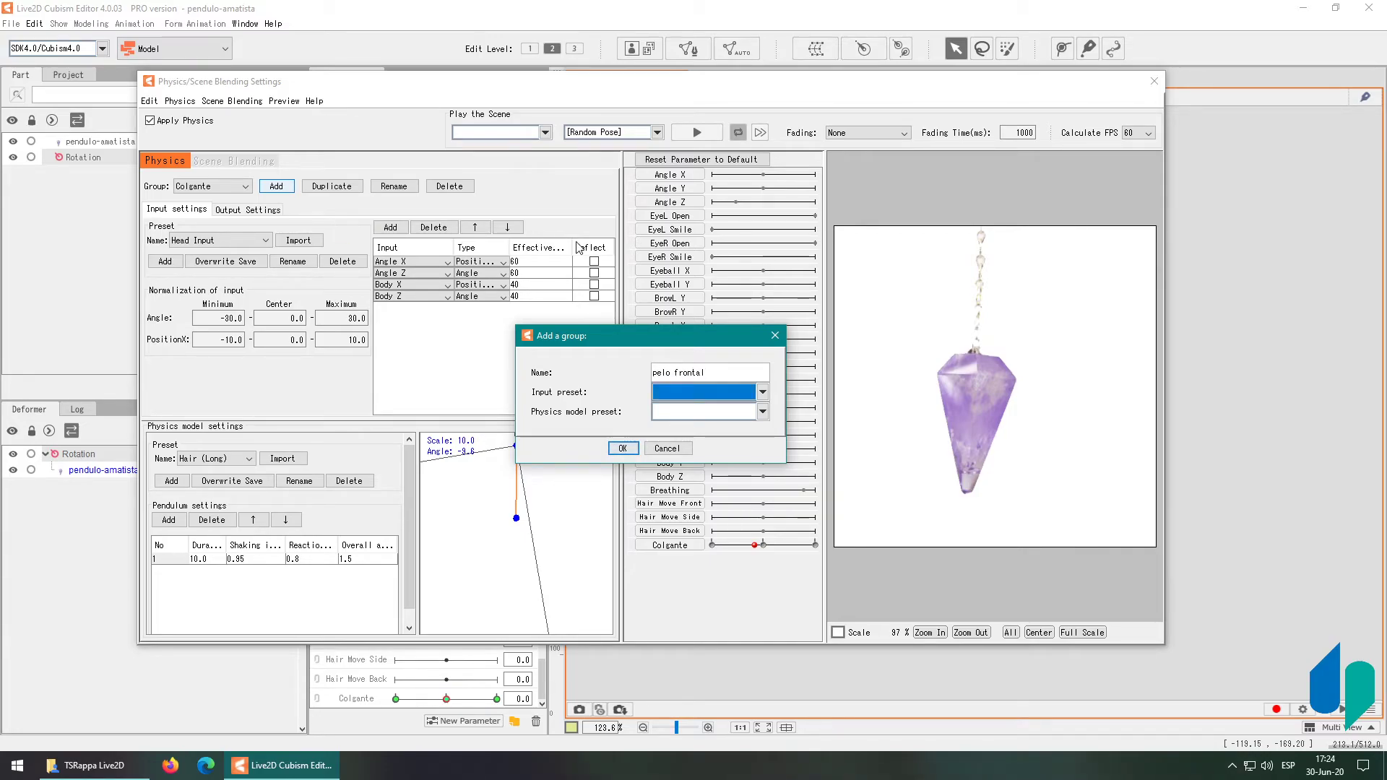
pyautogui.click(694, 391)
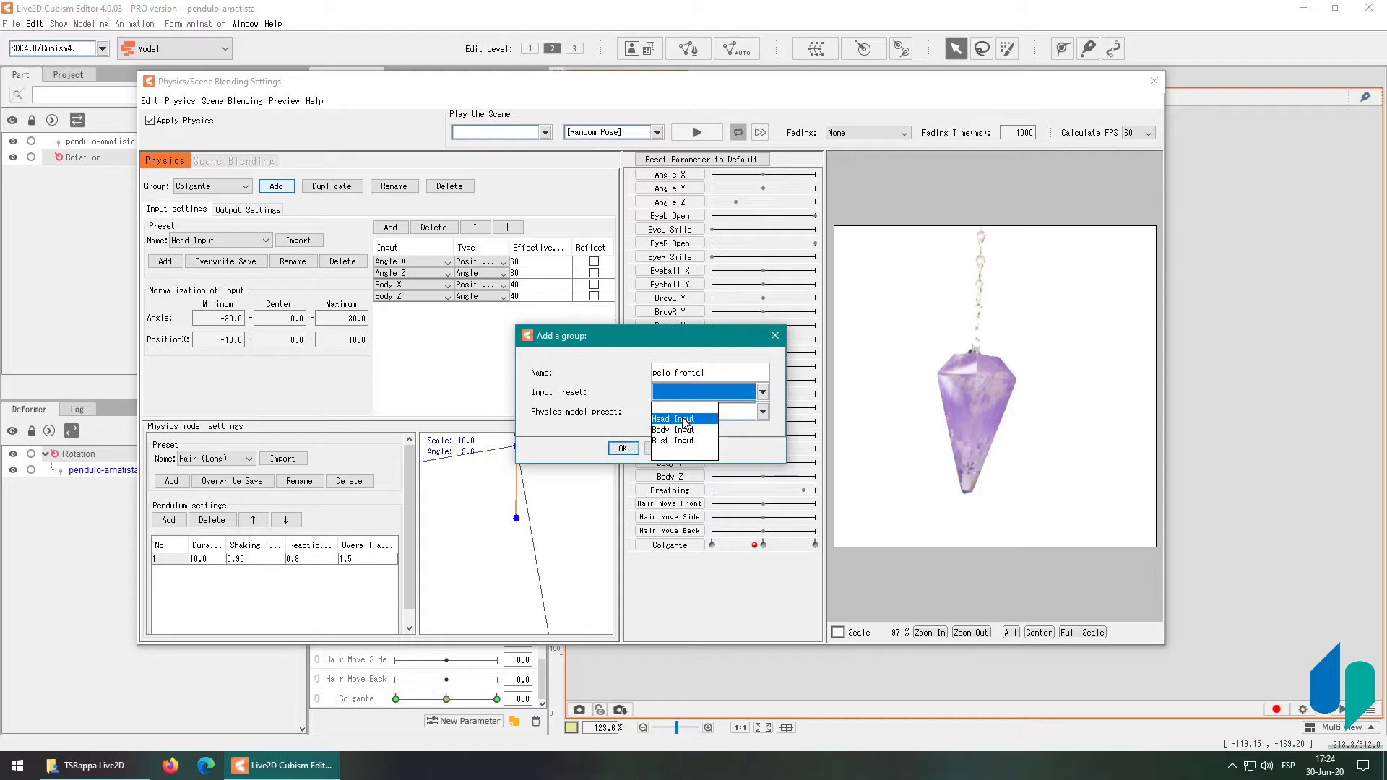
pyautogui.click(682, 419)
pyautogui.click(683, 418)
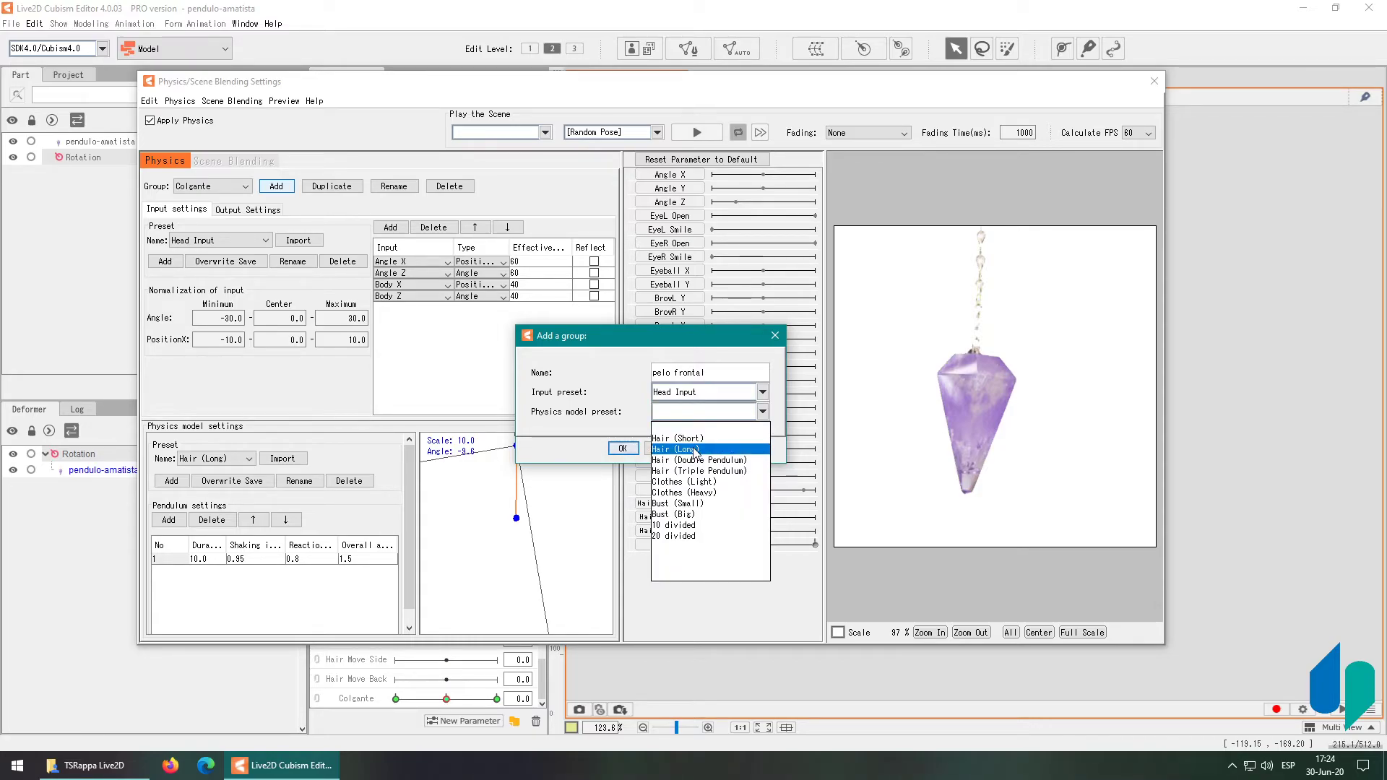
pyautogui.click(693, 449)
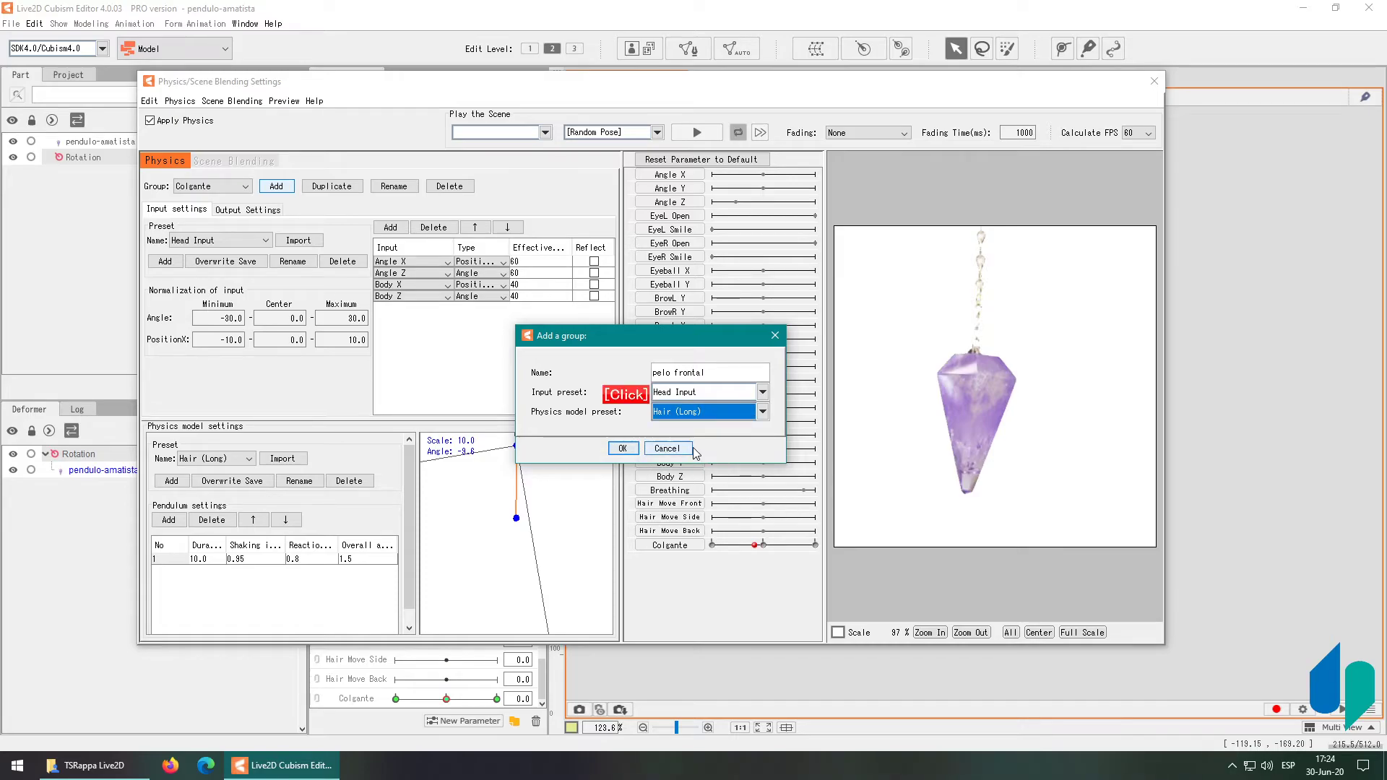
pyautogui.click(616, 448)
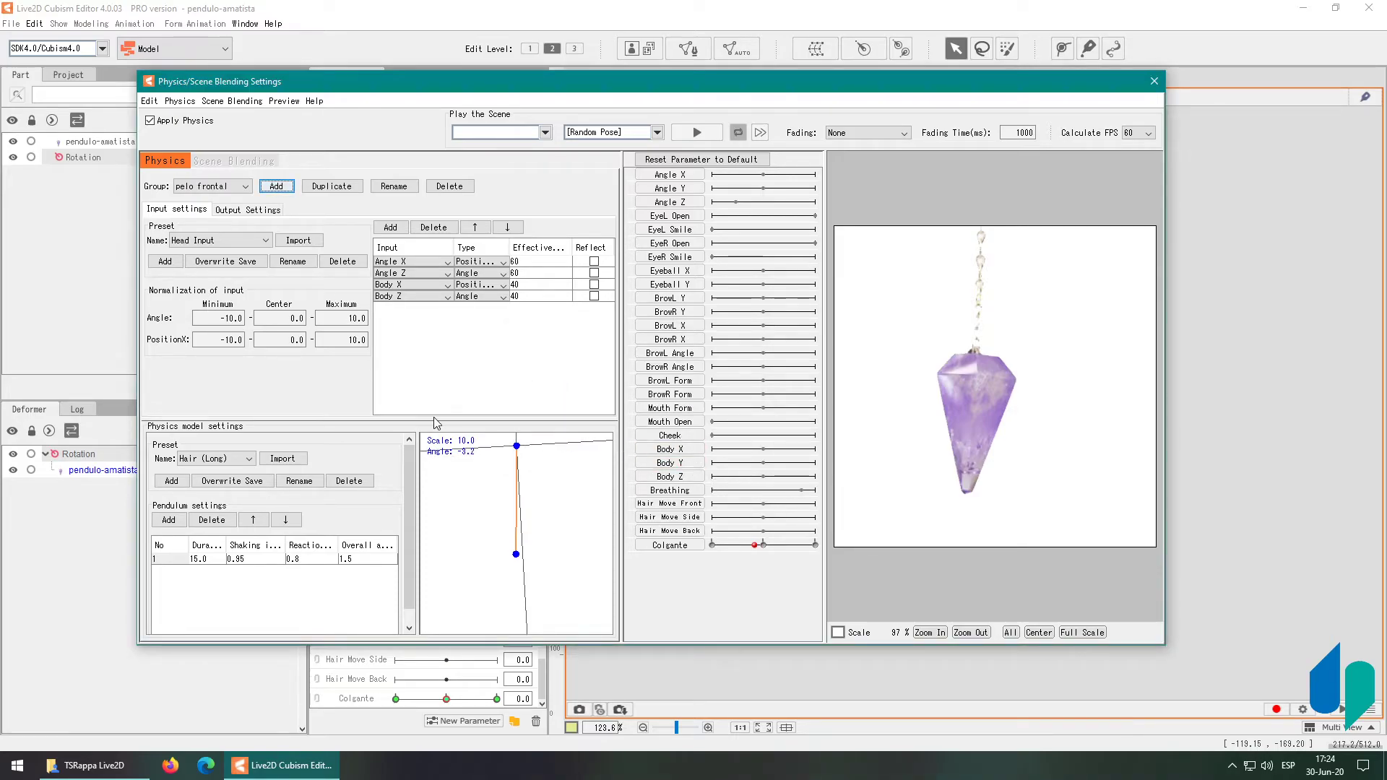
# Import the Hair (Double Pendulum) physics model preset into the pelo frontal group
pyautogui.click(248, 458)
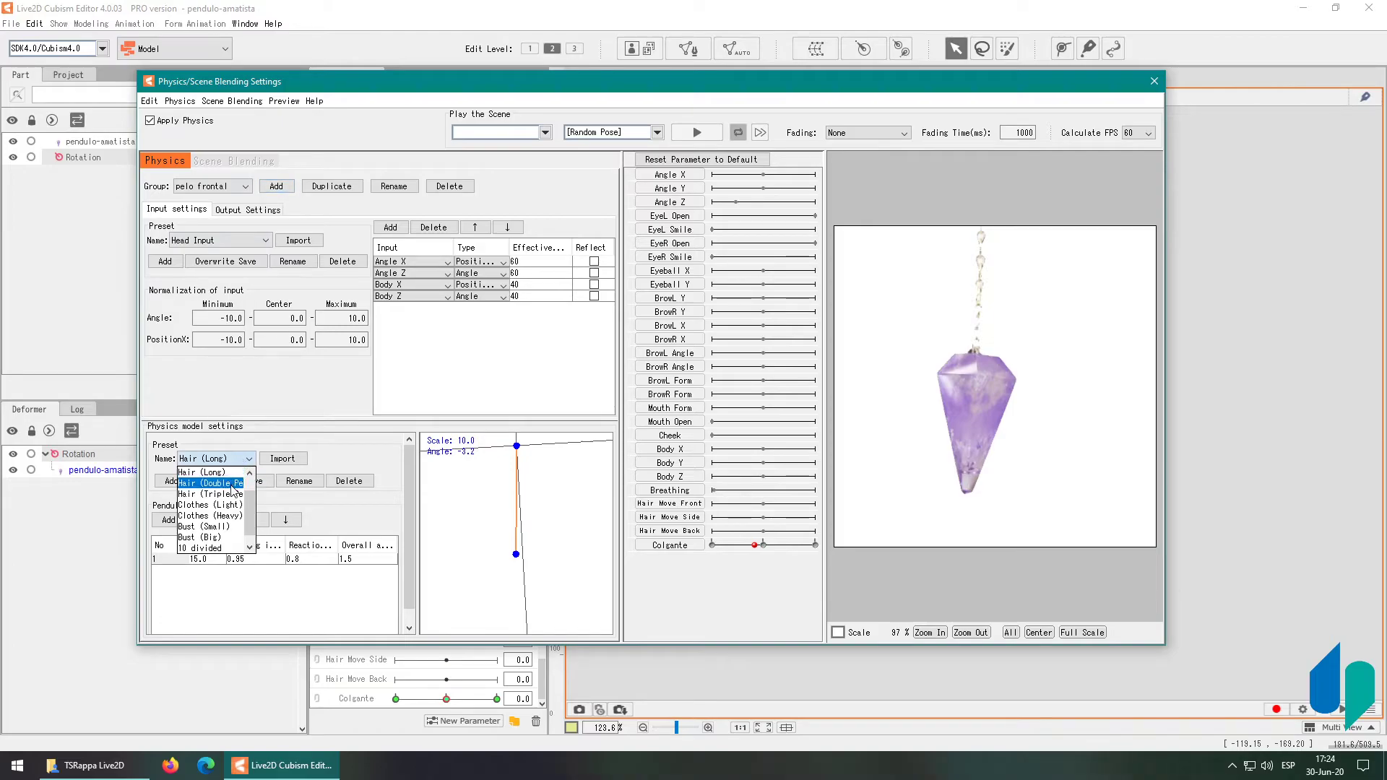
pyautogui.click(233, 483)
pyautogui.click(282, 458)
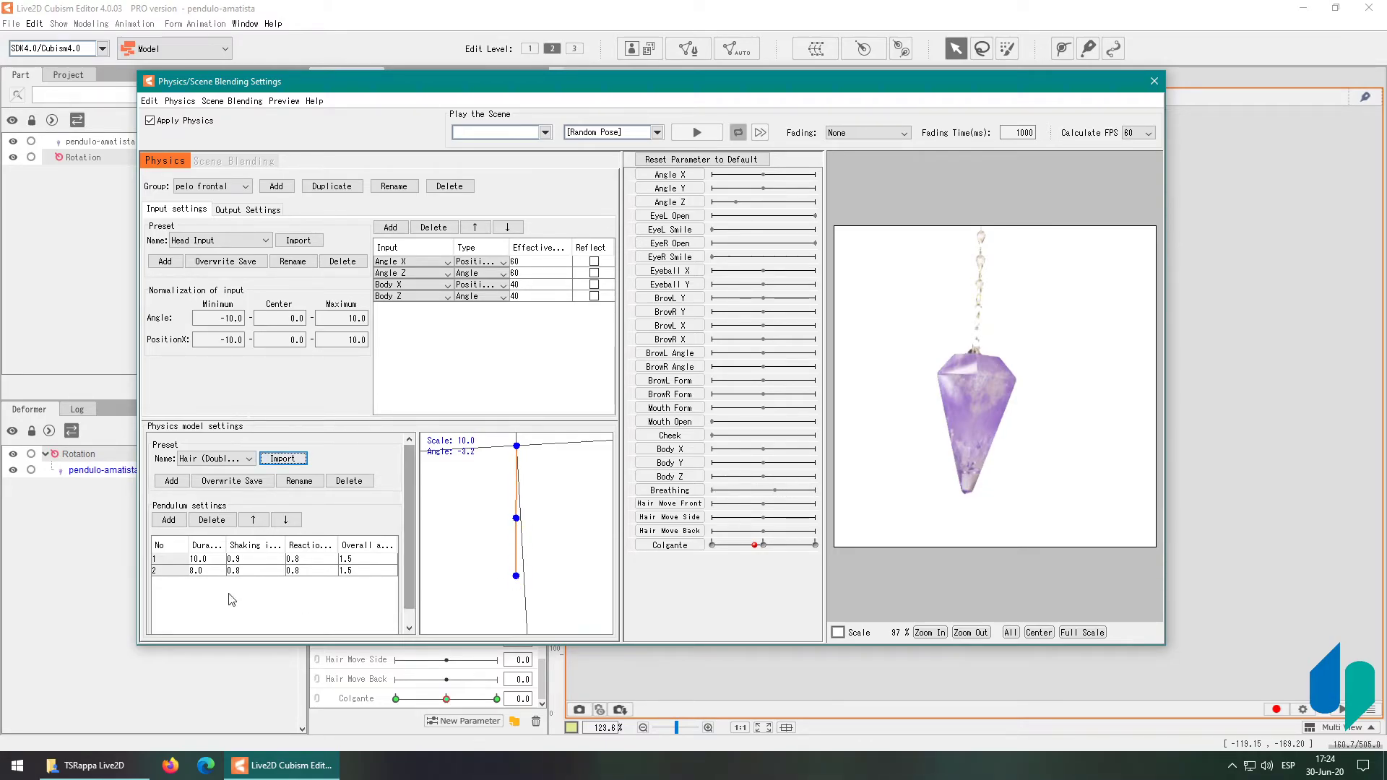
# Check the durations of both pendulums, reset all parameters to default and test the double pendulum by moving Angle Z
pyautogui.doubleClick(206, 560)
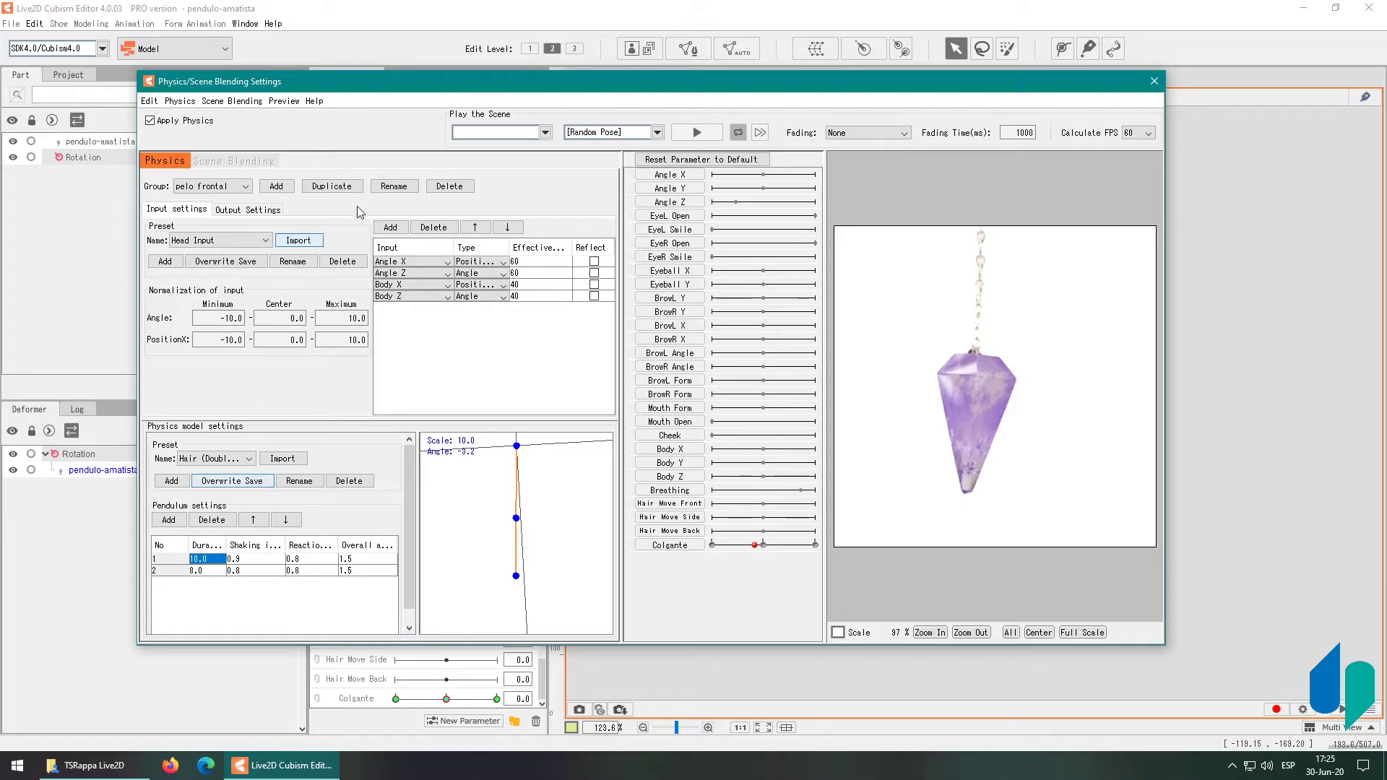
pyautogui.click(211, 571)
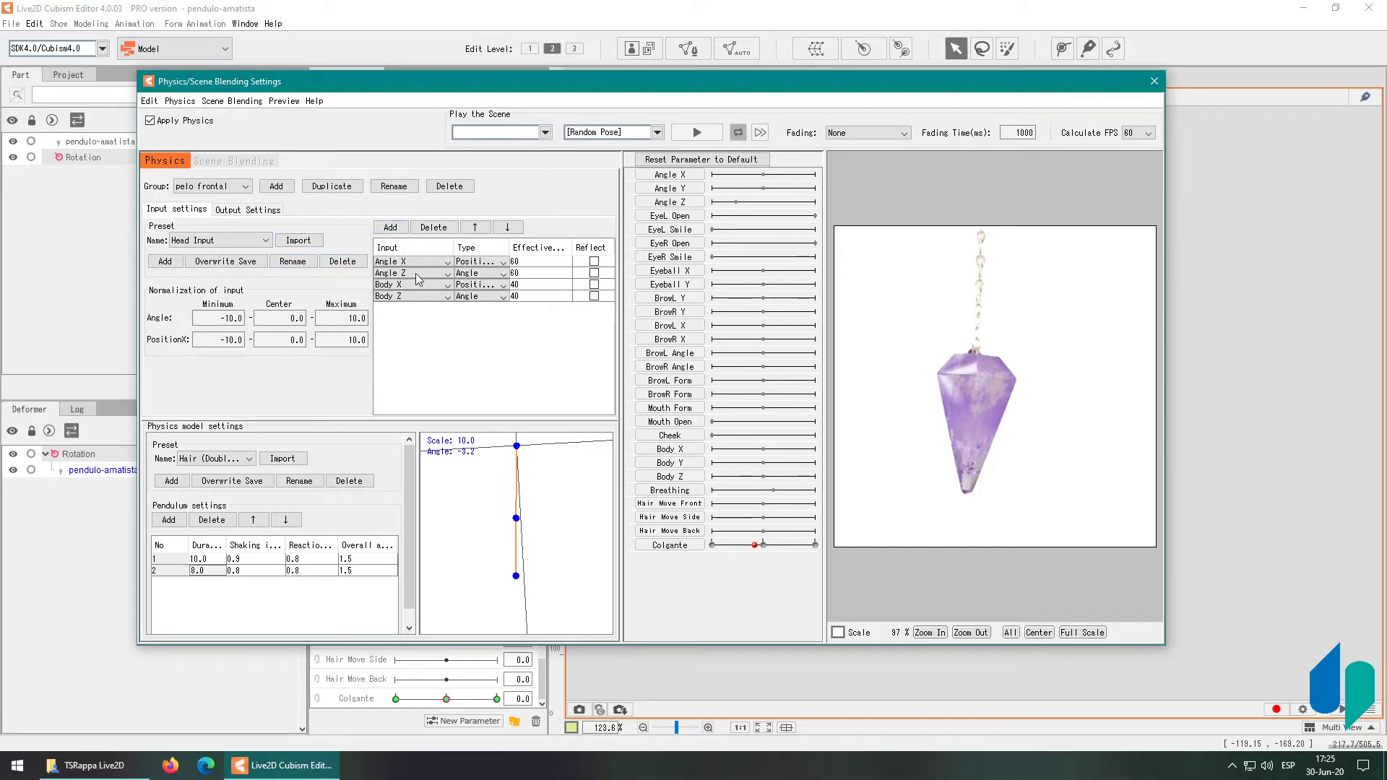
pyautogui.click(759, 159)
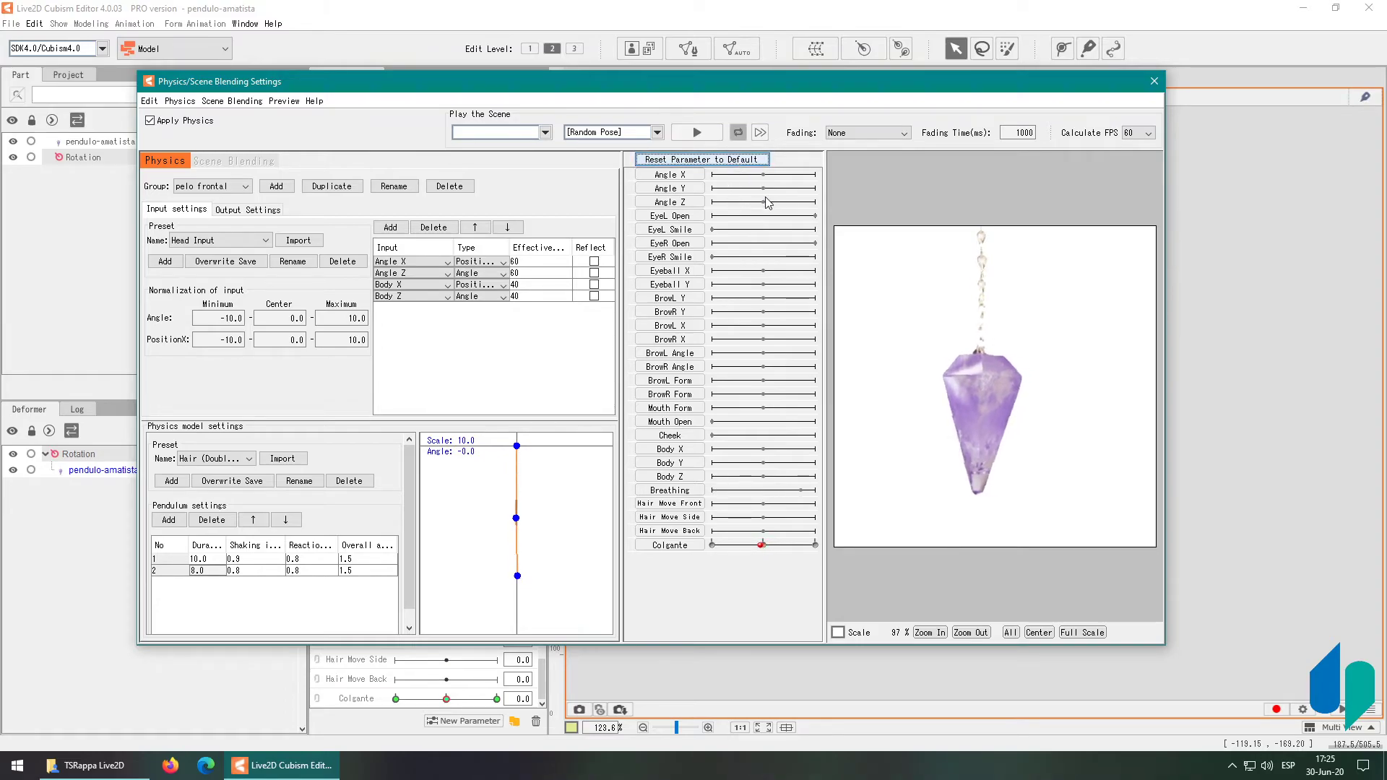
pyautogui.moveTo(764, 203)
pyautogui.mouseDown()
pyautogui.moveTo(733, 210)
pyautogui.moveTo(751, 204)
pyautogui.mouseUp()
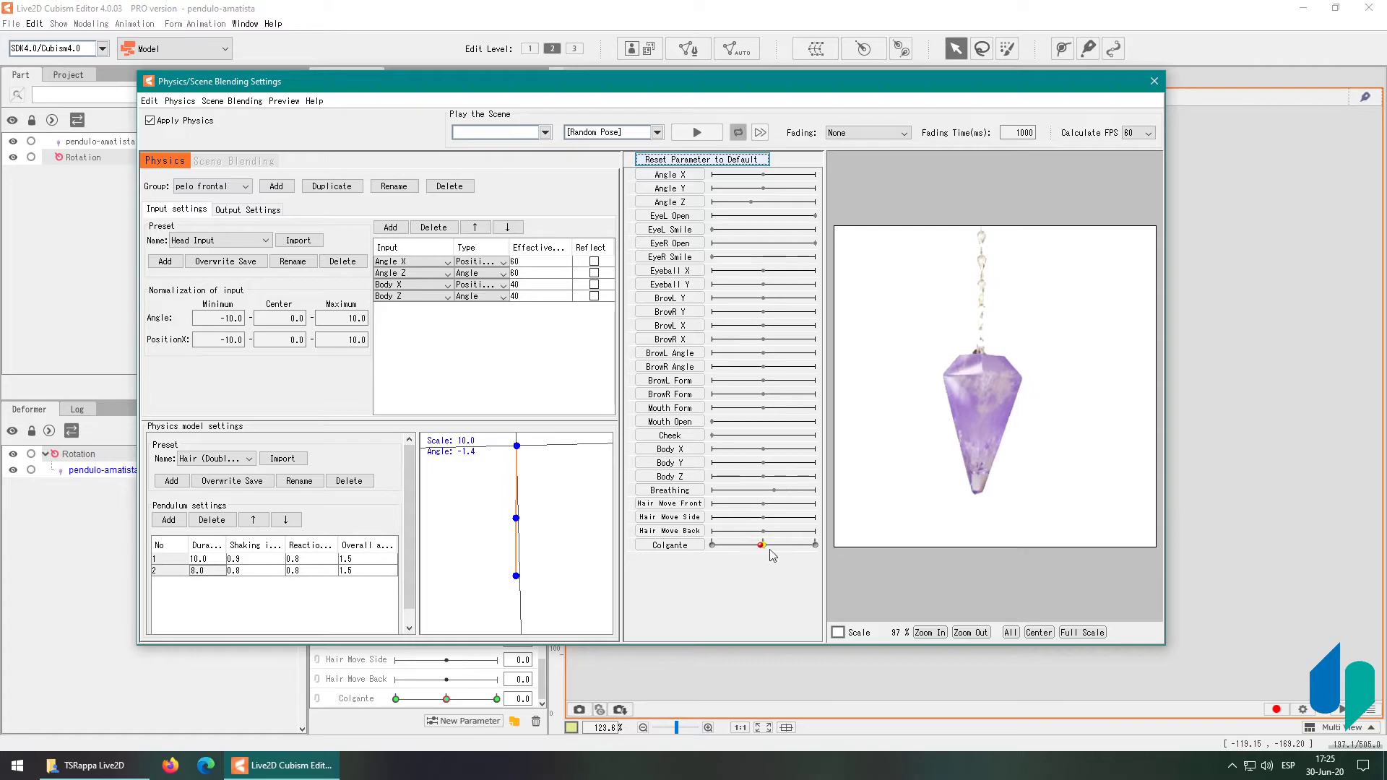
# Add Hair Move Front, Hair Move Side and Hair Move Back as outputs of the pelo frontal group
pyautogui.click(242, 210)
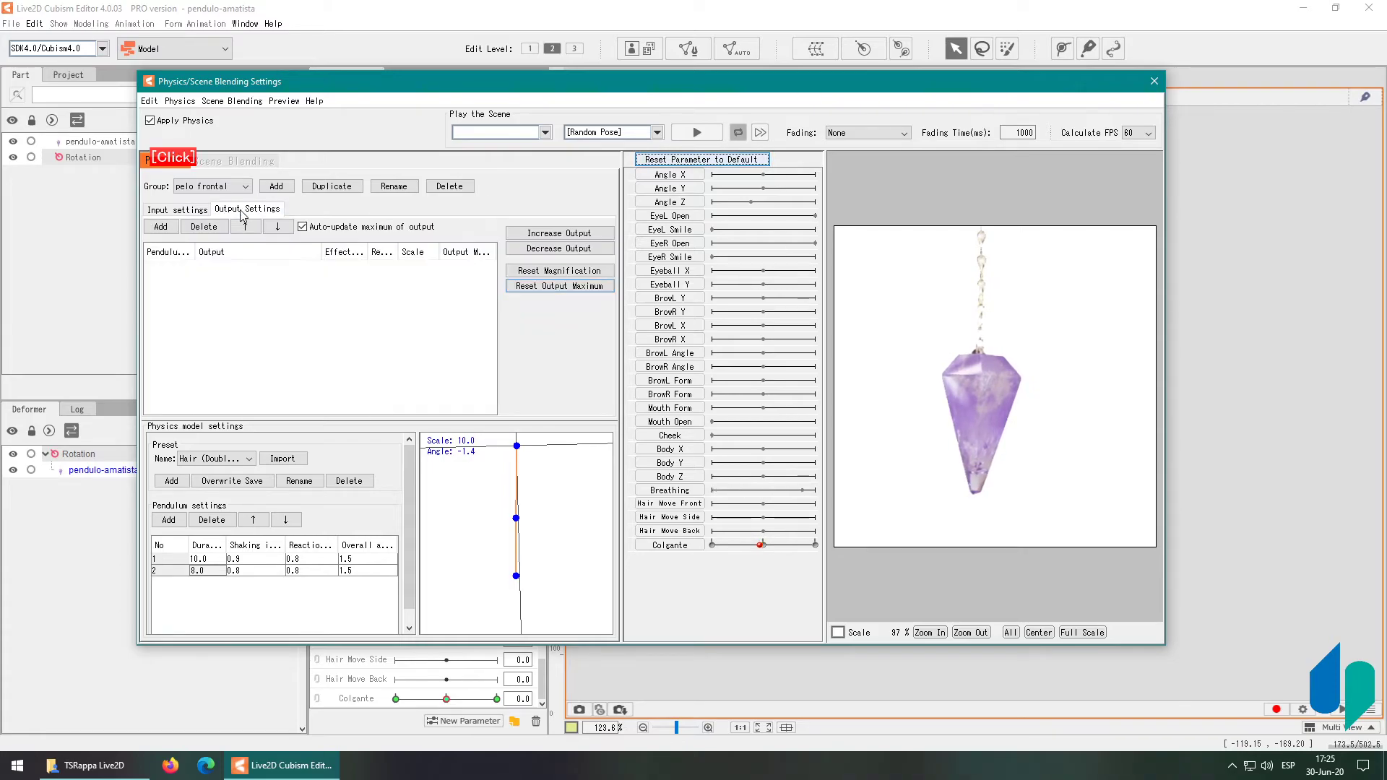
pyautogui.click(171, 227)
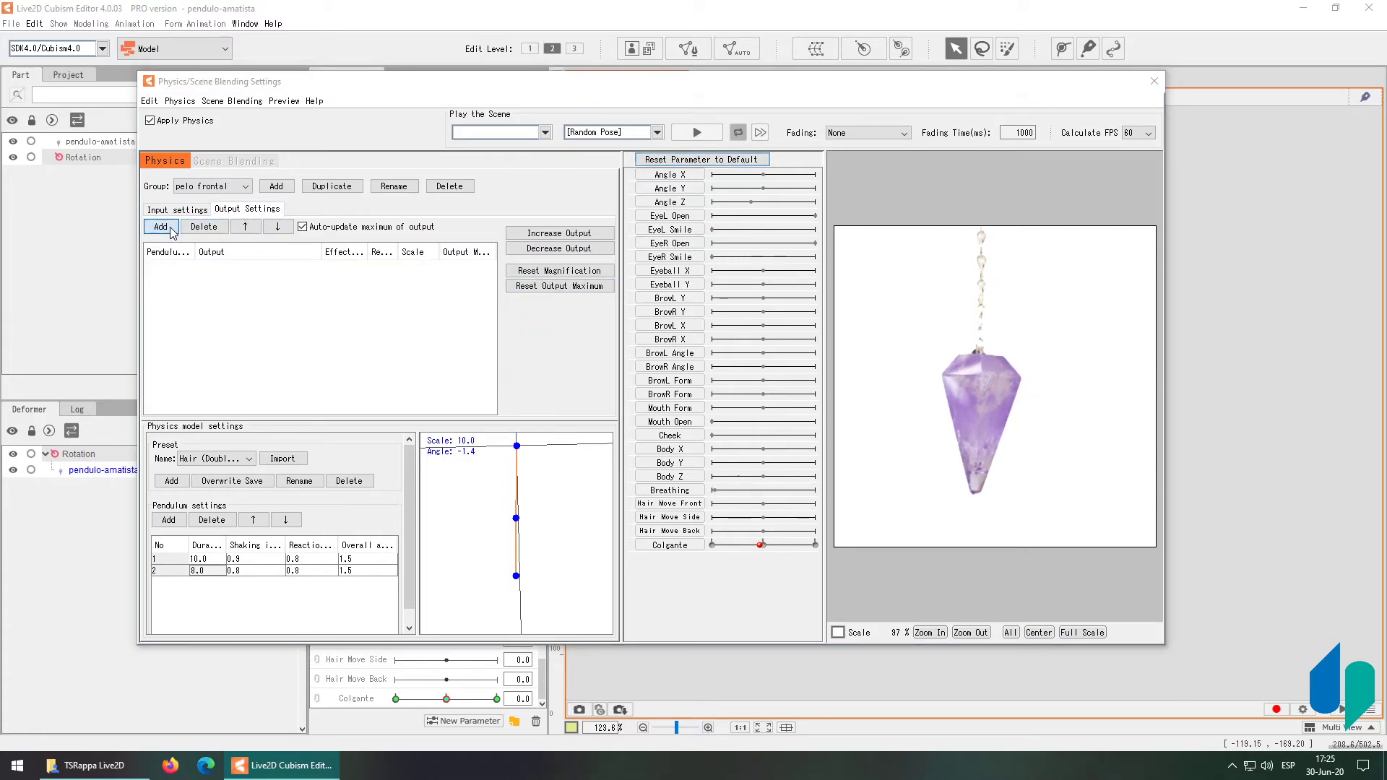
pyautogui.click(594, 517)
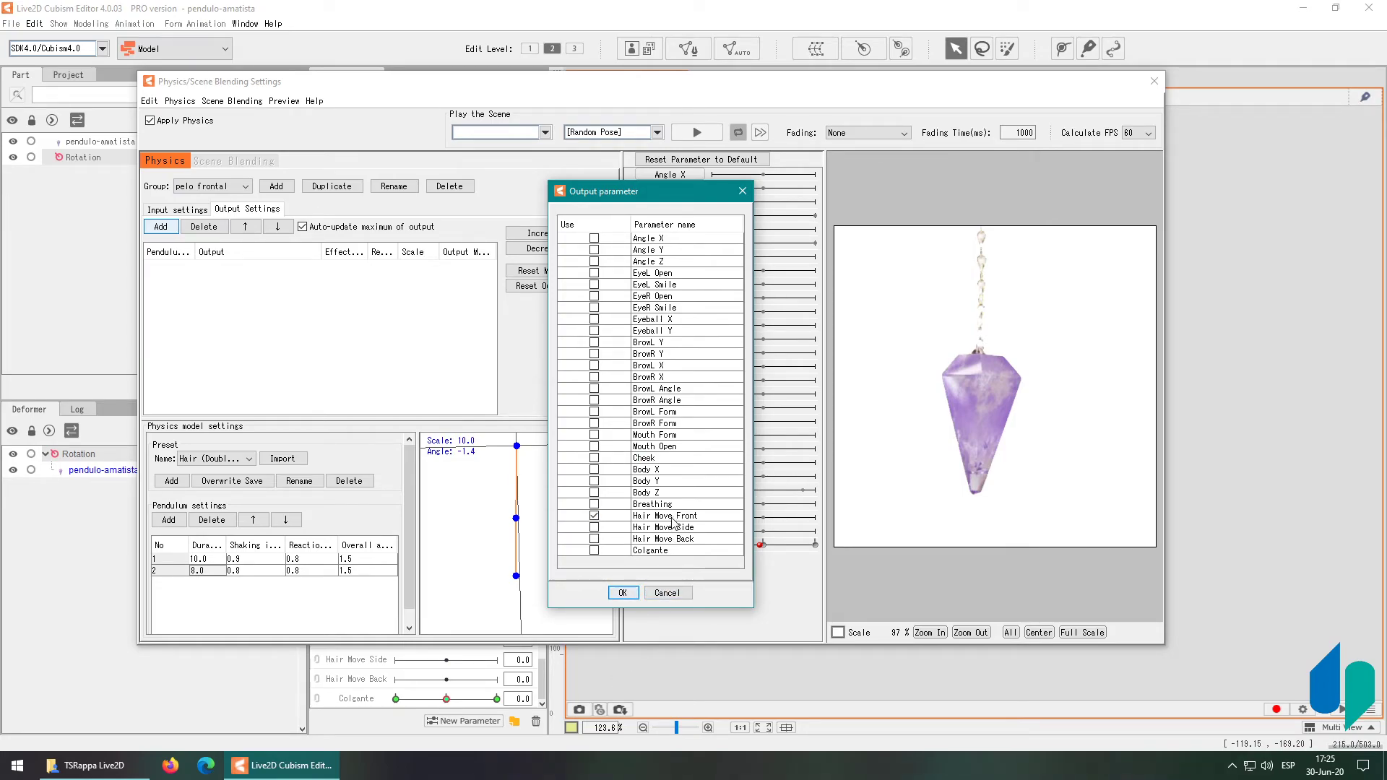
pyautogui.click(595, 528)
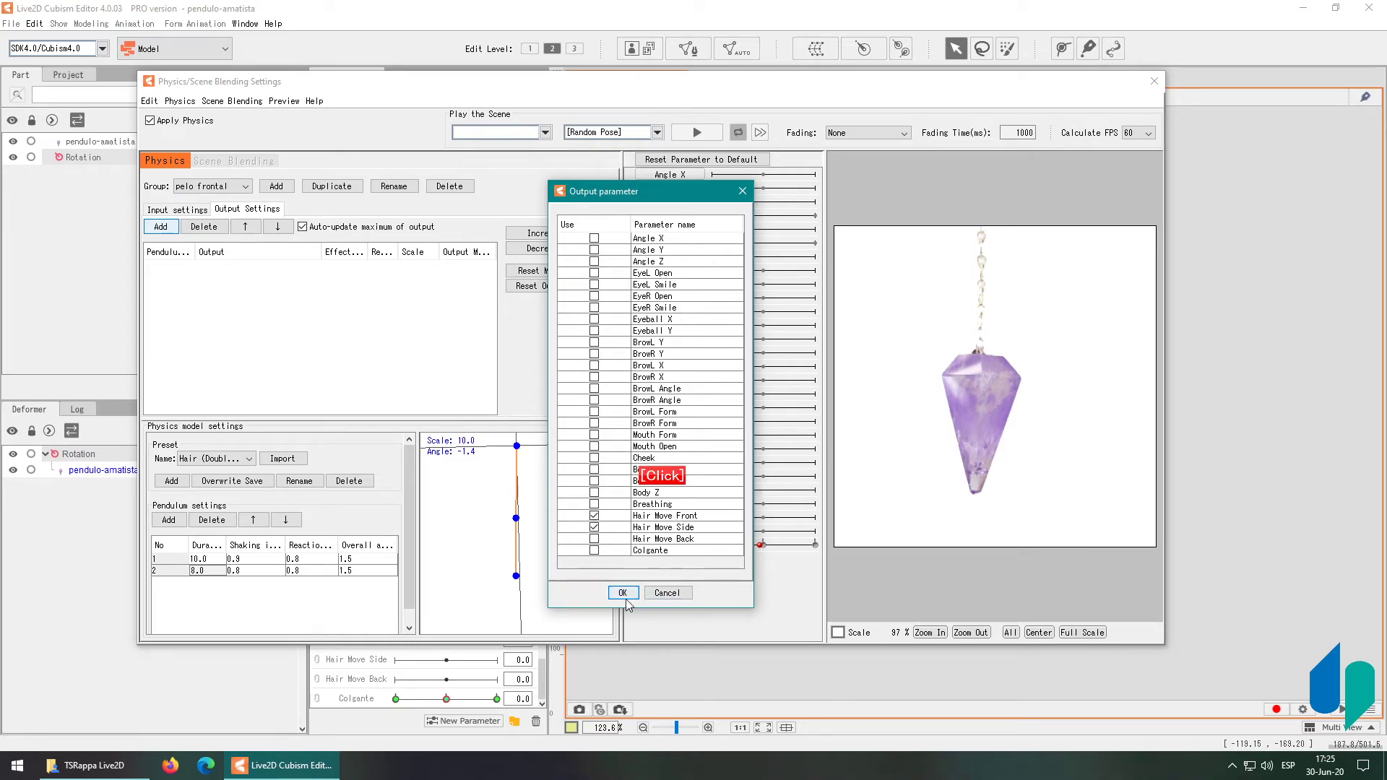
pyautogui.click(593, 540)
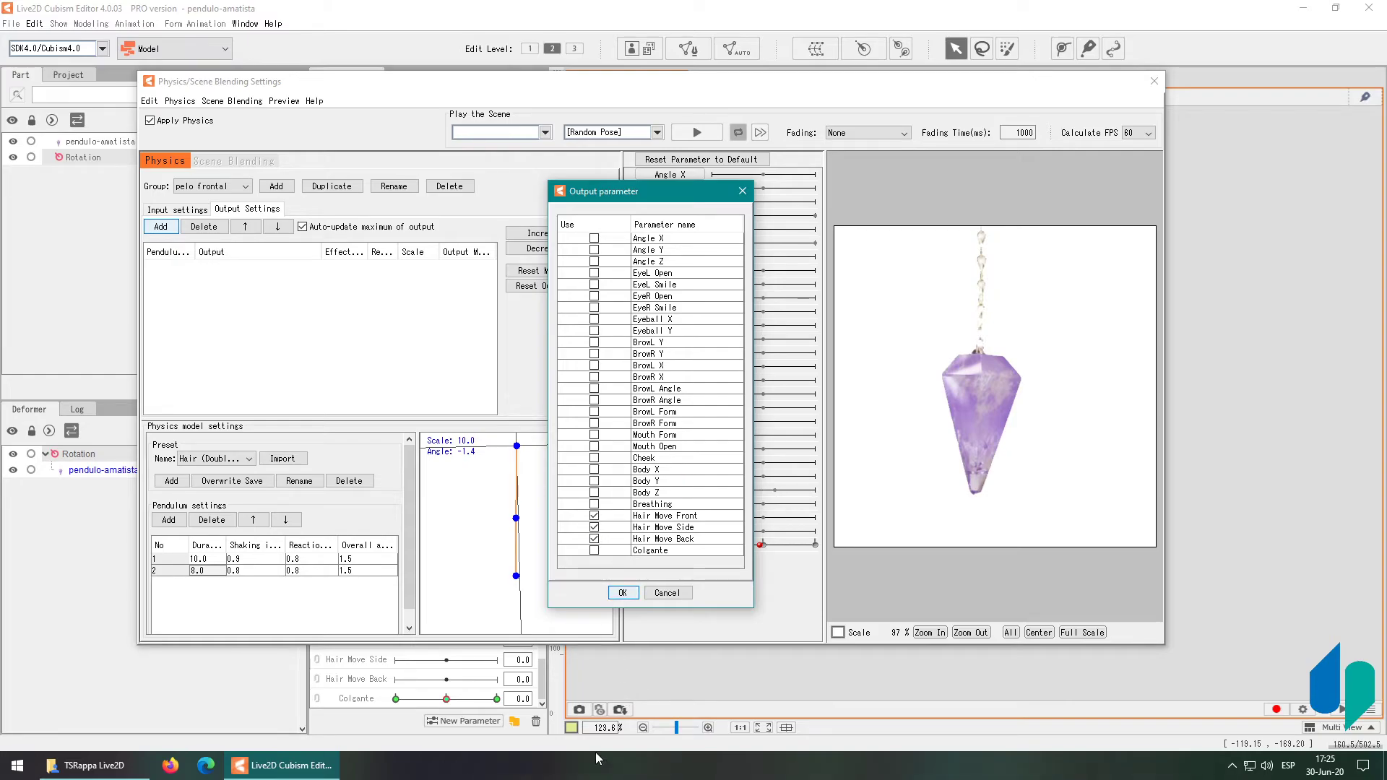
pyautogui.click(621, 593)
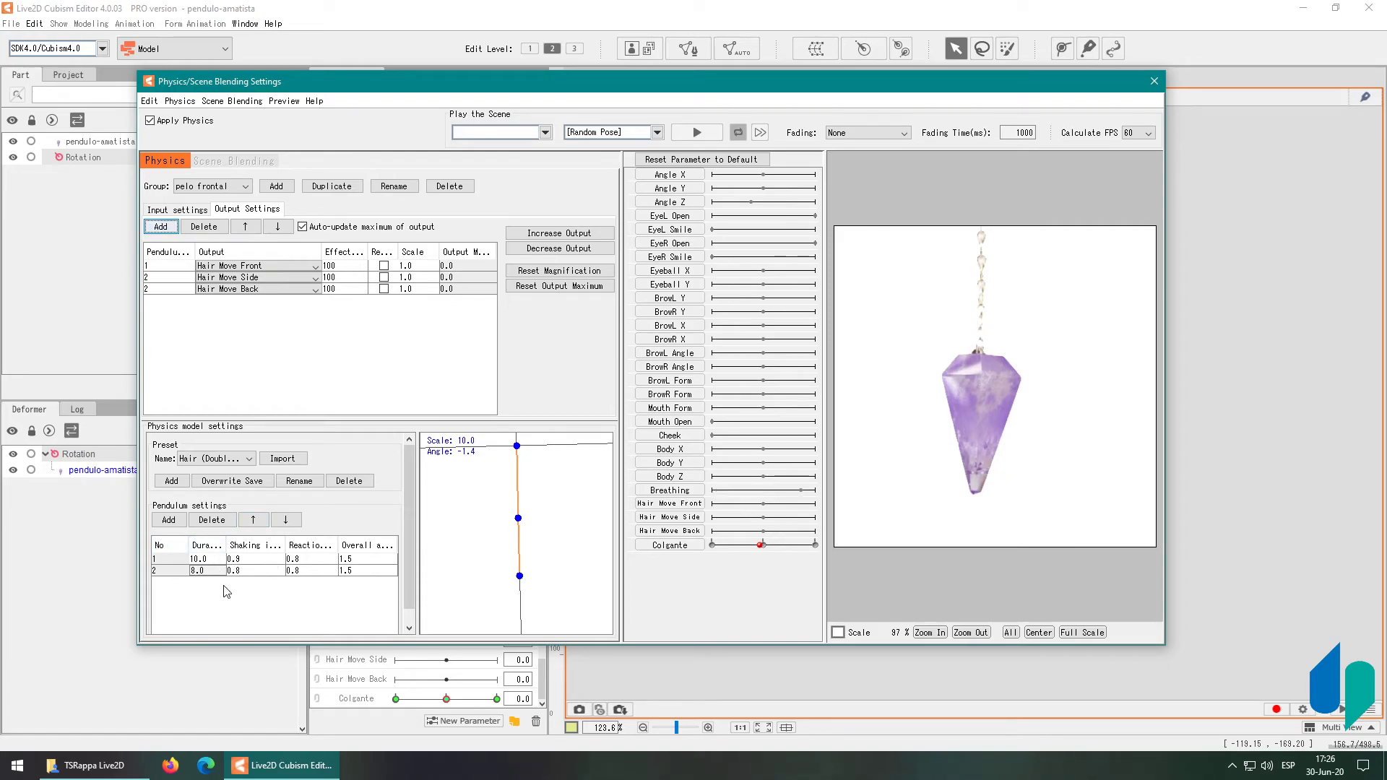
# Add Colgante as a further output of the pelo frontal group and move Angle Z to record the outputs' maximums
pyautogui.click(177, 209)
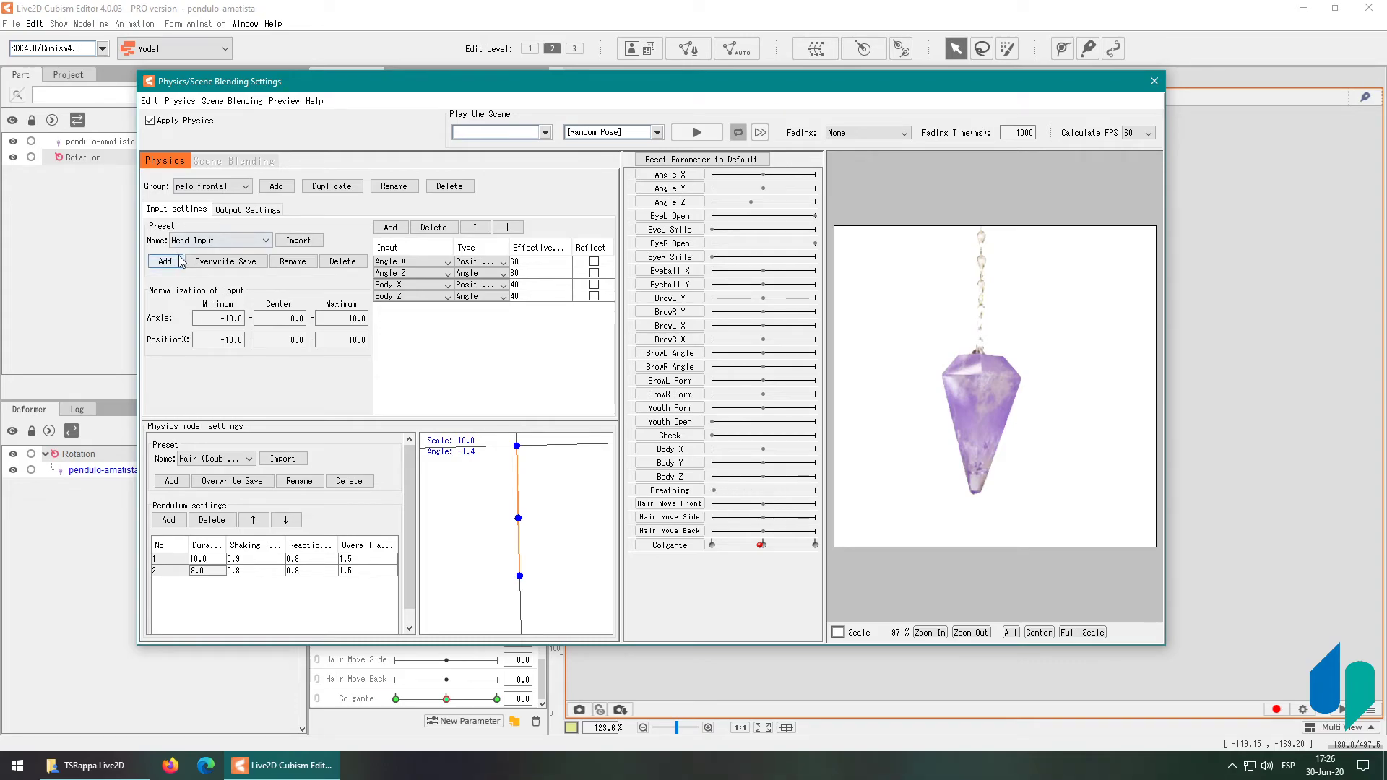
pyautogui.click(247, 211)
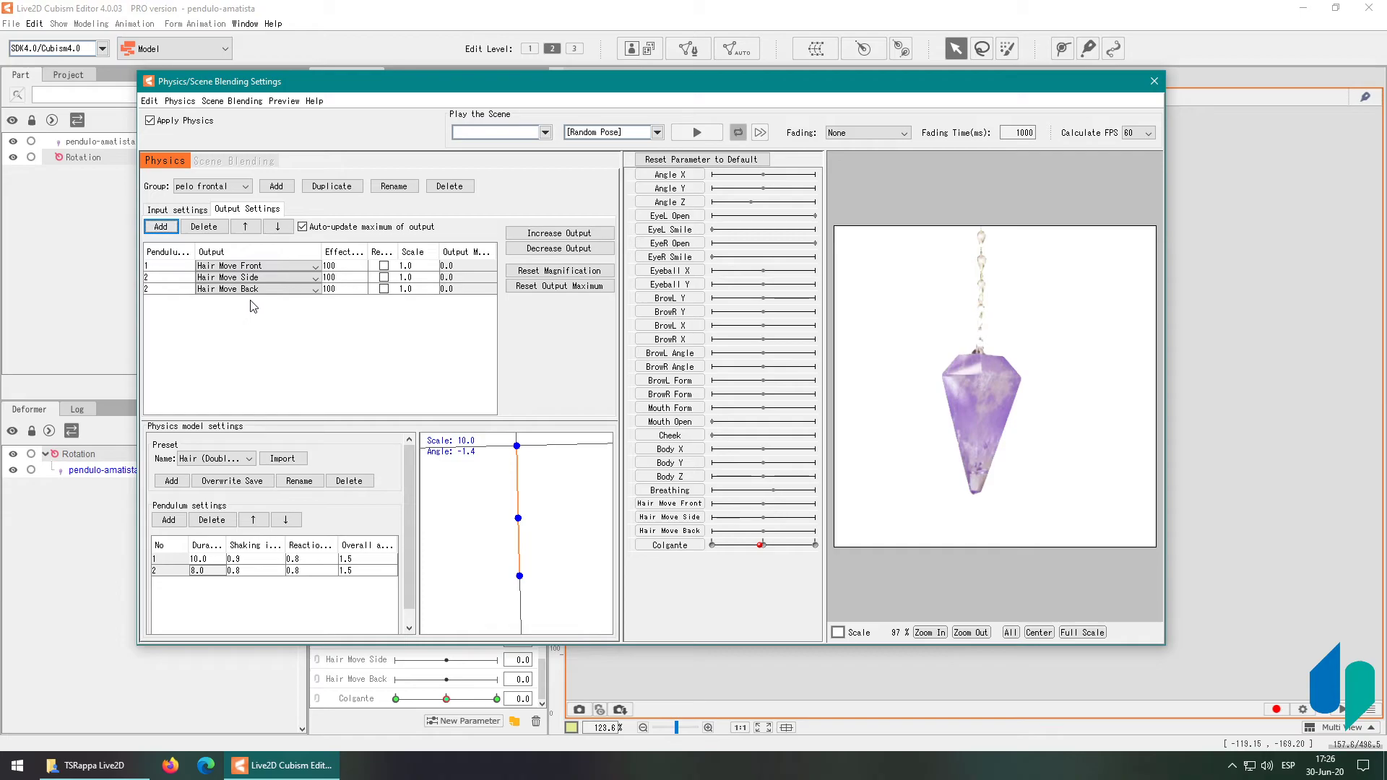
pyautogui.click(160, 226)
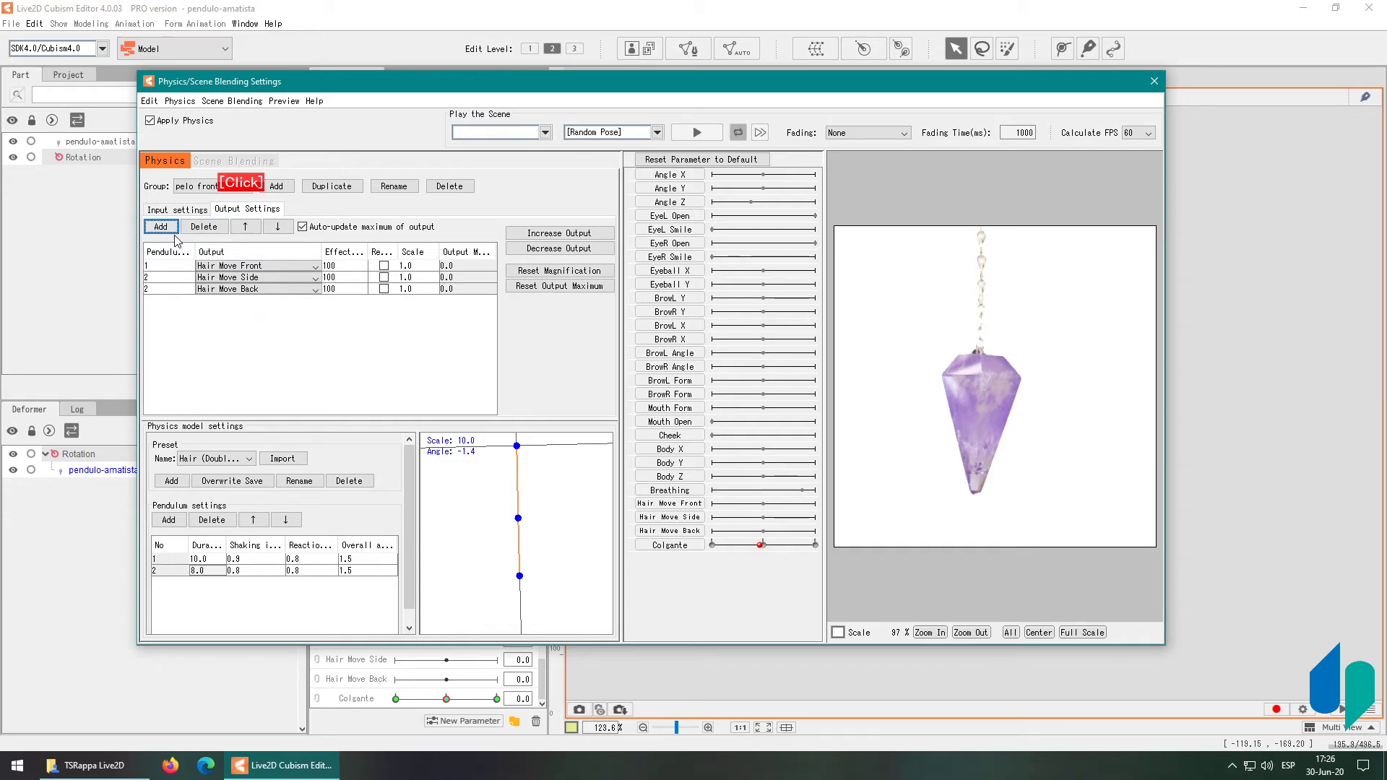
pyautogui.click(594, 515)
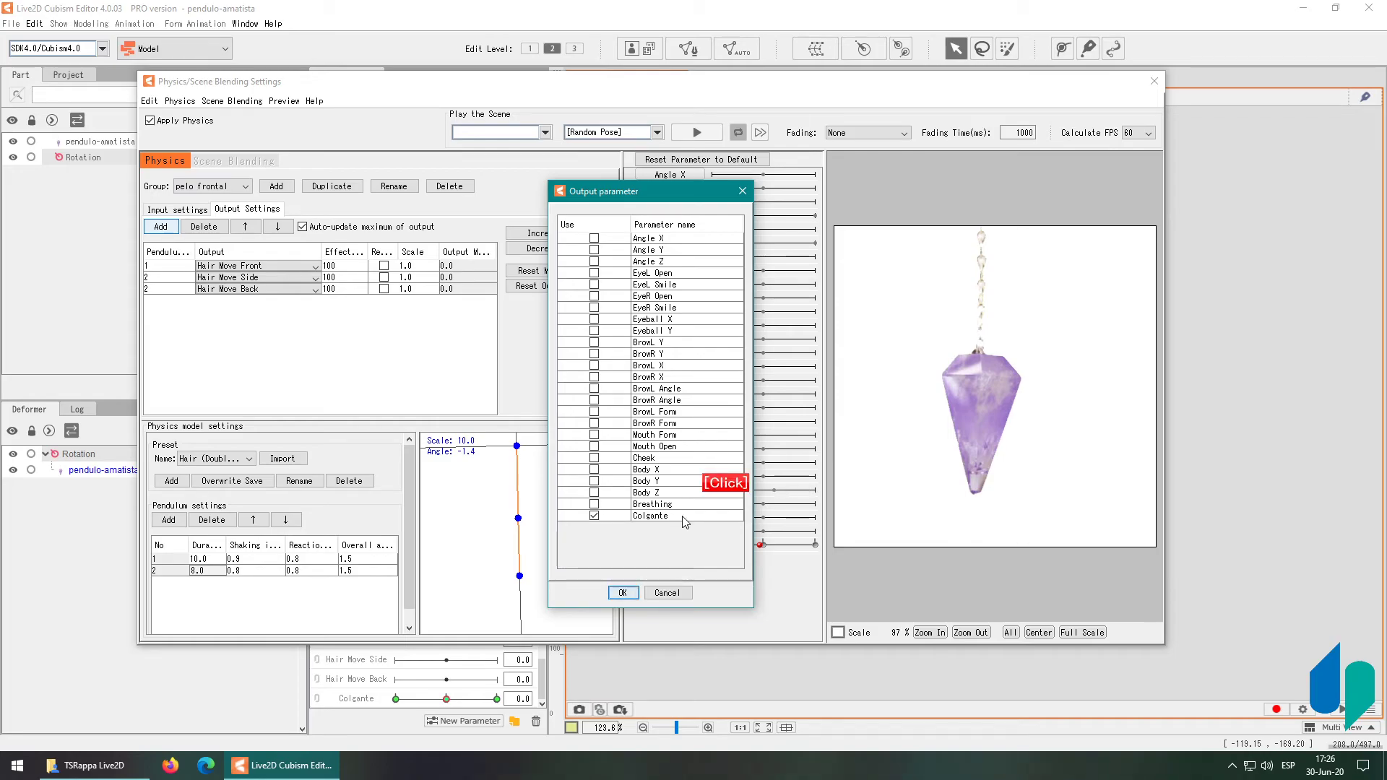
pyautogui.click(622, 592)
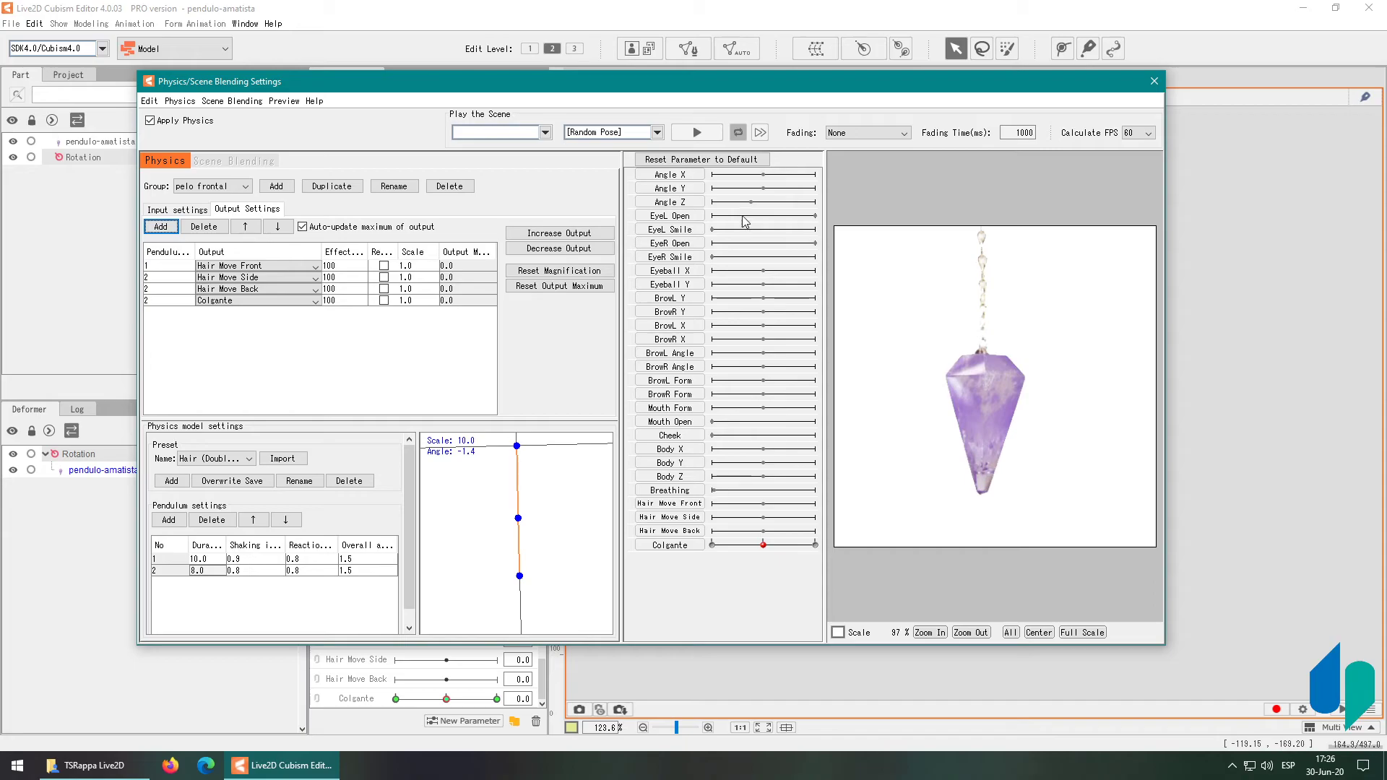
pyautogui.moveTo(753, 203); pyautogui.dragTo(688, 206)
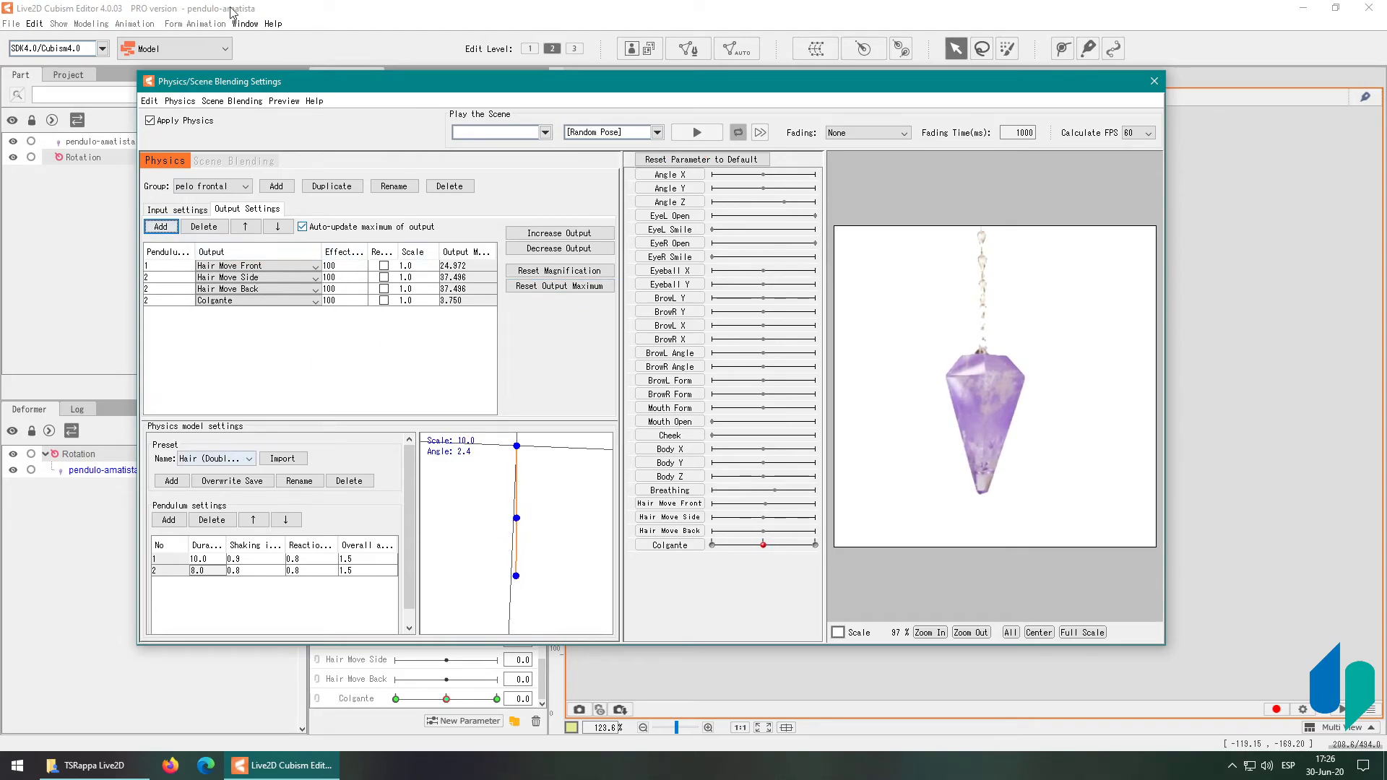
# Delete the Colgante output from the pelo frontal group
pyautogui.click(214, 302)
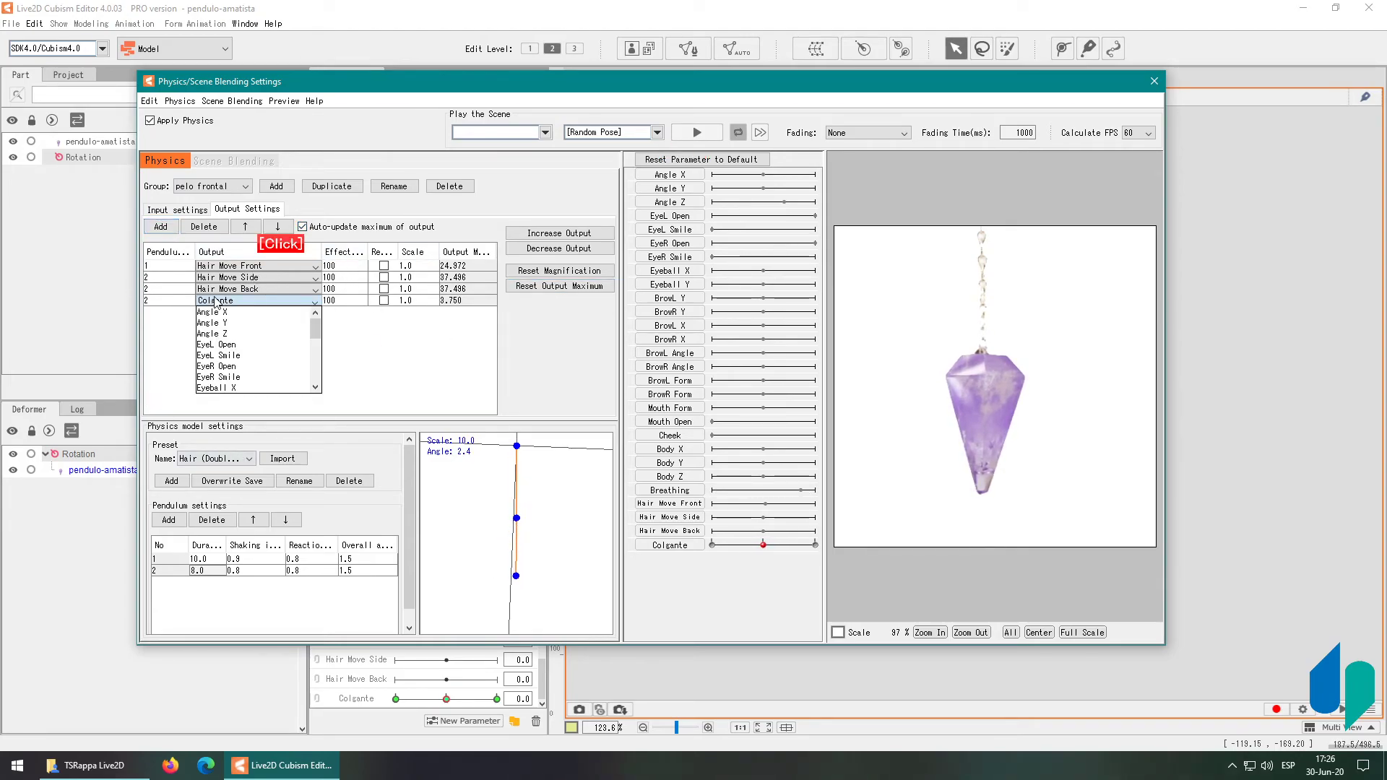
pyautogui.click(176, 302)
pyautogui.click(204, 226)
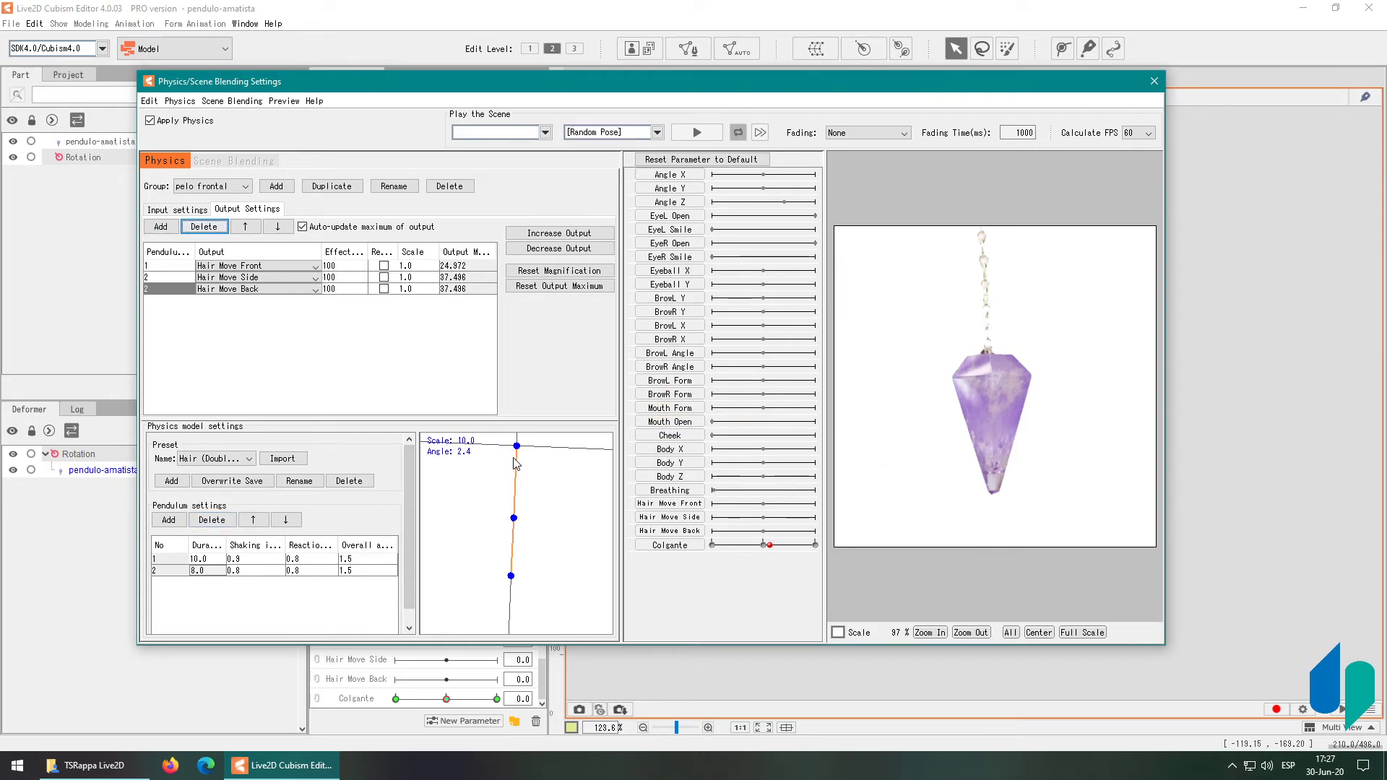
# Assign the Hair Move Side output of the pelo frontal group to pendulum 1
pyautogui.click(175, 326)
pyautogui.click(164, 280)
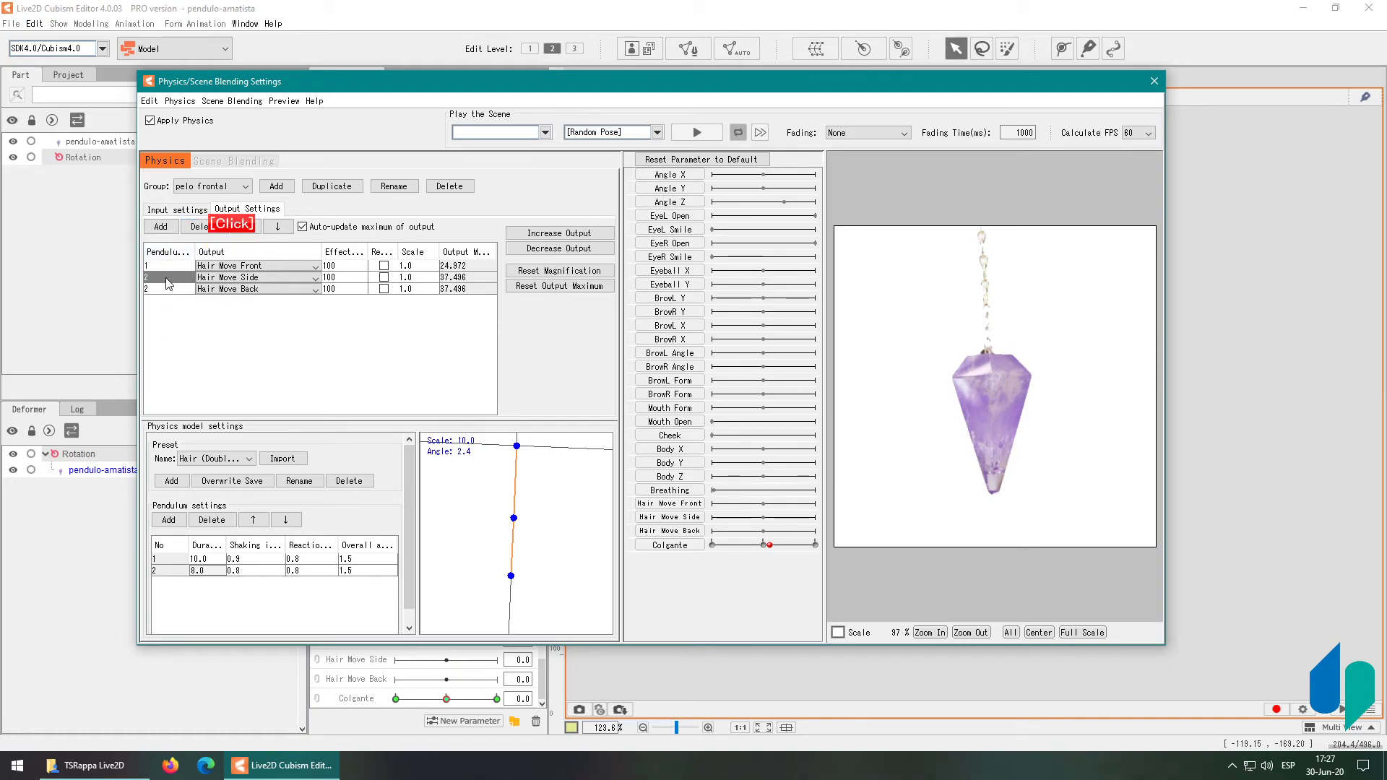
pyautogui.click(163, 281)
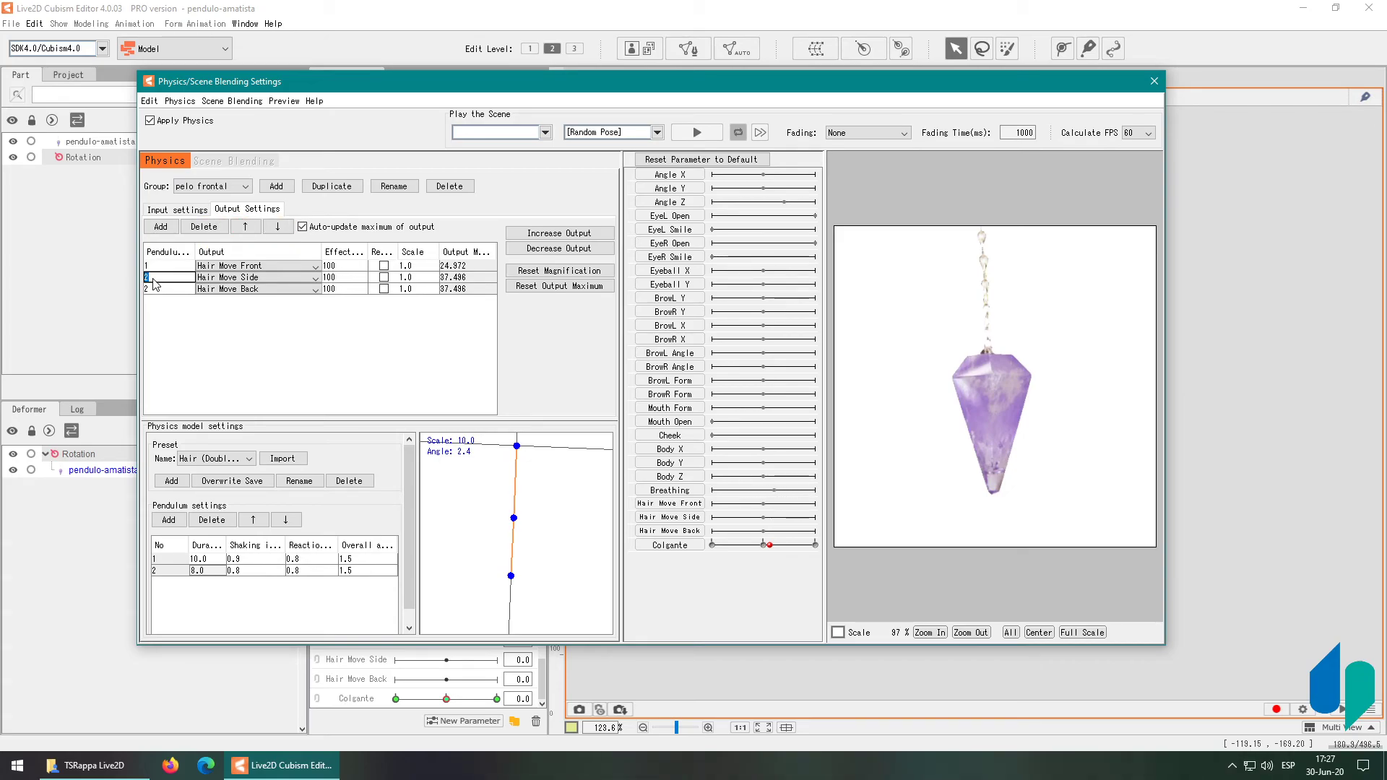
pyautogui.write('1')
pyautogui.press('Return')
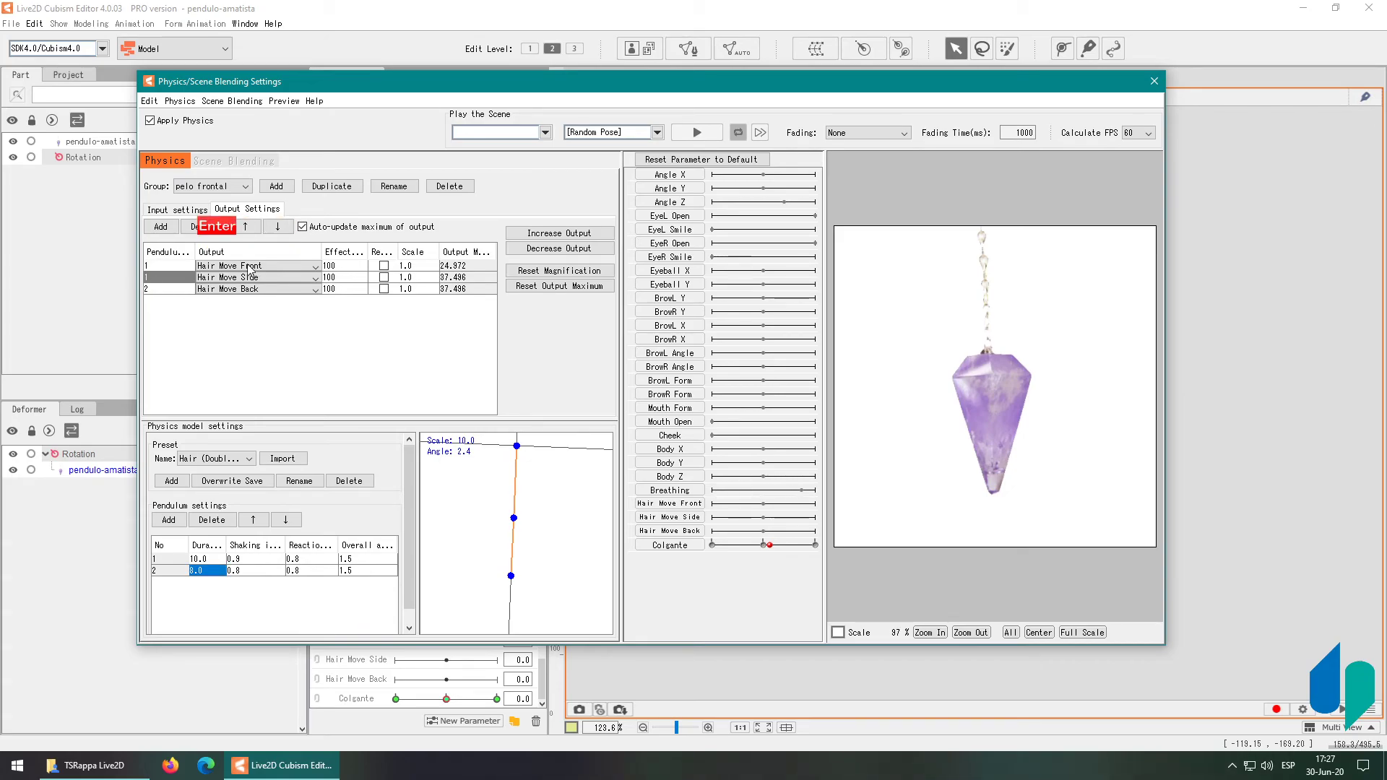
pyautogui.click(163, 289)
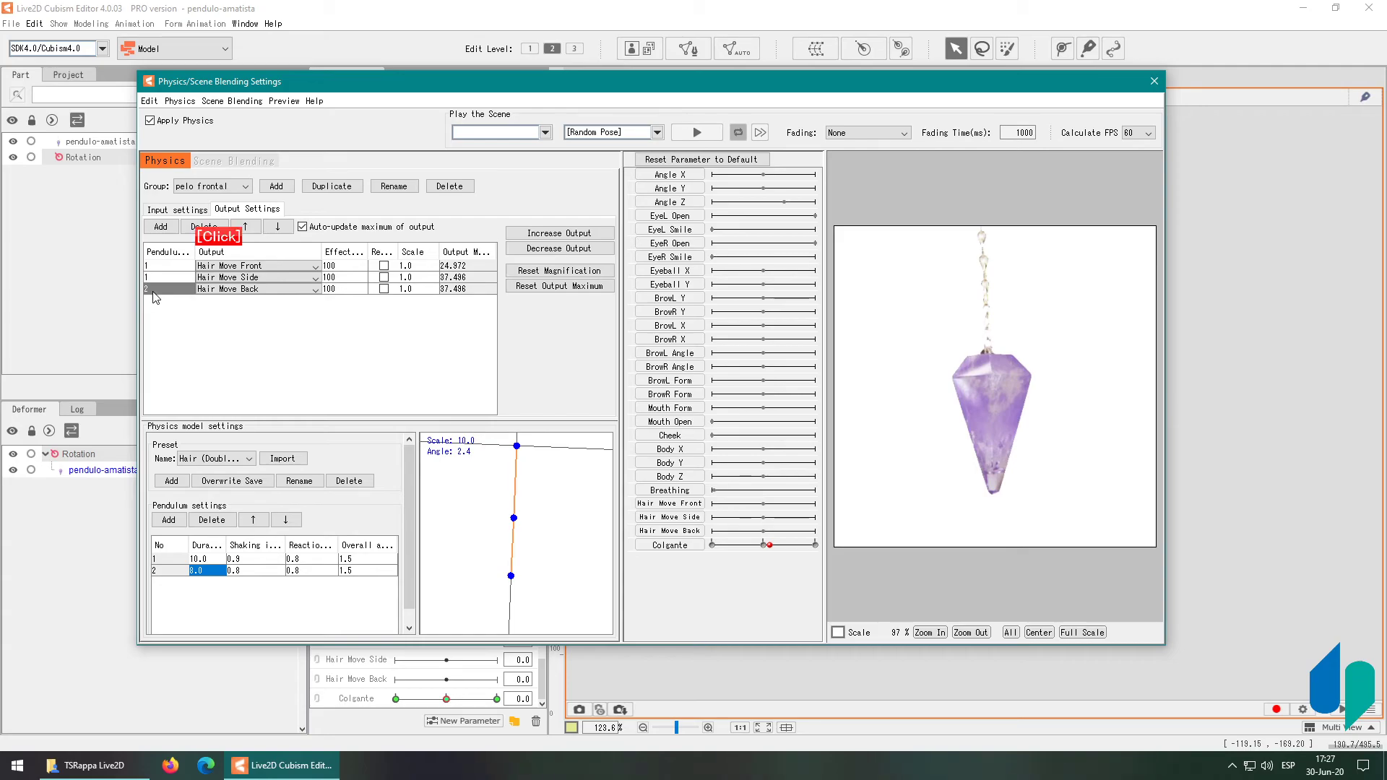
# Add a third pendulum to the pelo frontal group's physics model and set its duration to 5.0
pyautogui.click(169, 520)
pyautogui.click(201, 583)
pyautogui.doubleClick(204, 583)
pyautogui.write('5.0')
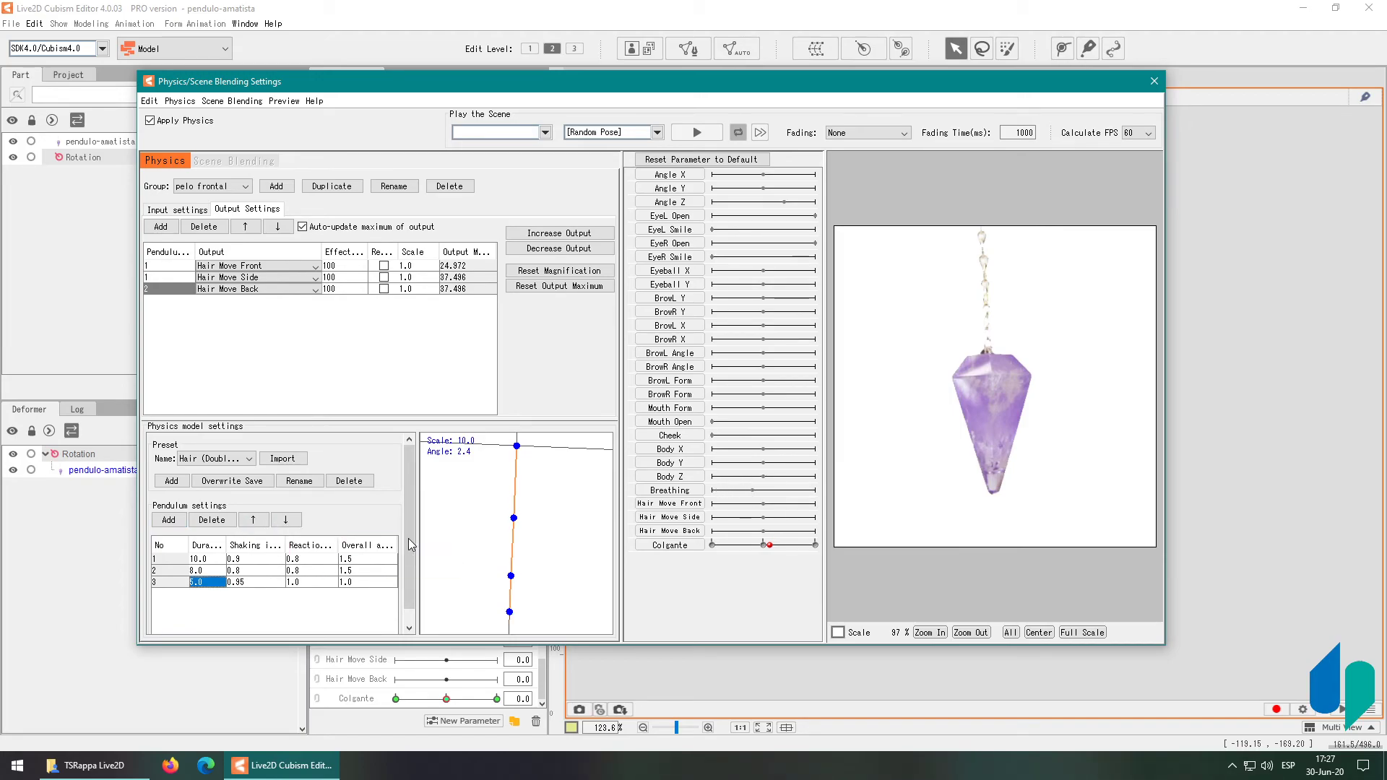
pyautogui.press('Return')
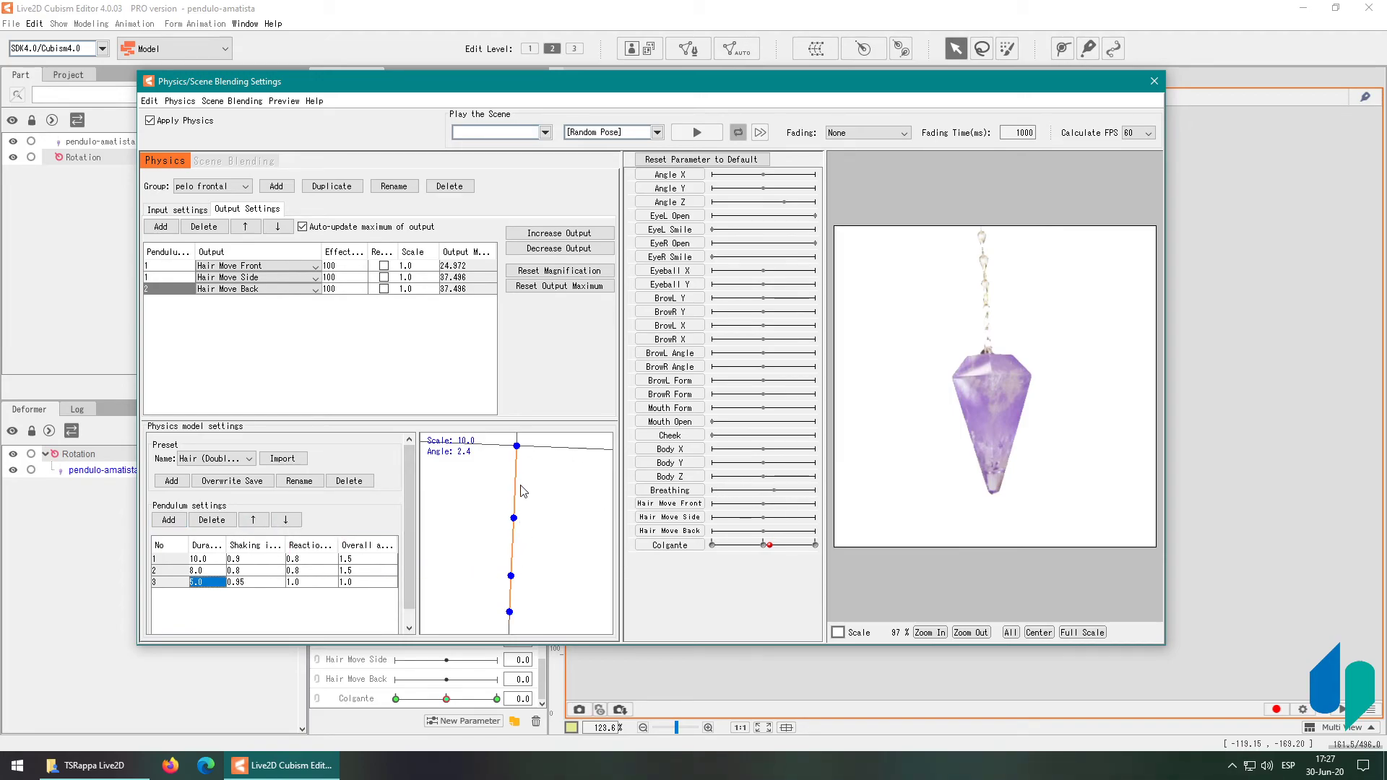
# Assign the Hair Move Side output to pendulum 2 and the Hair Move Back output to pendulum 3
pyautogui.click(149, 278)
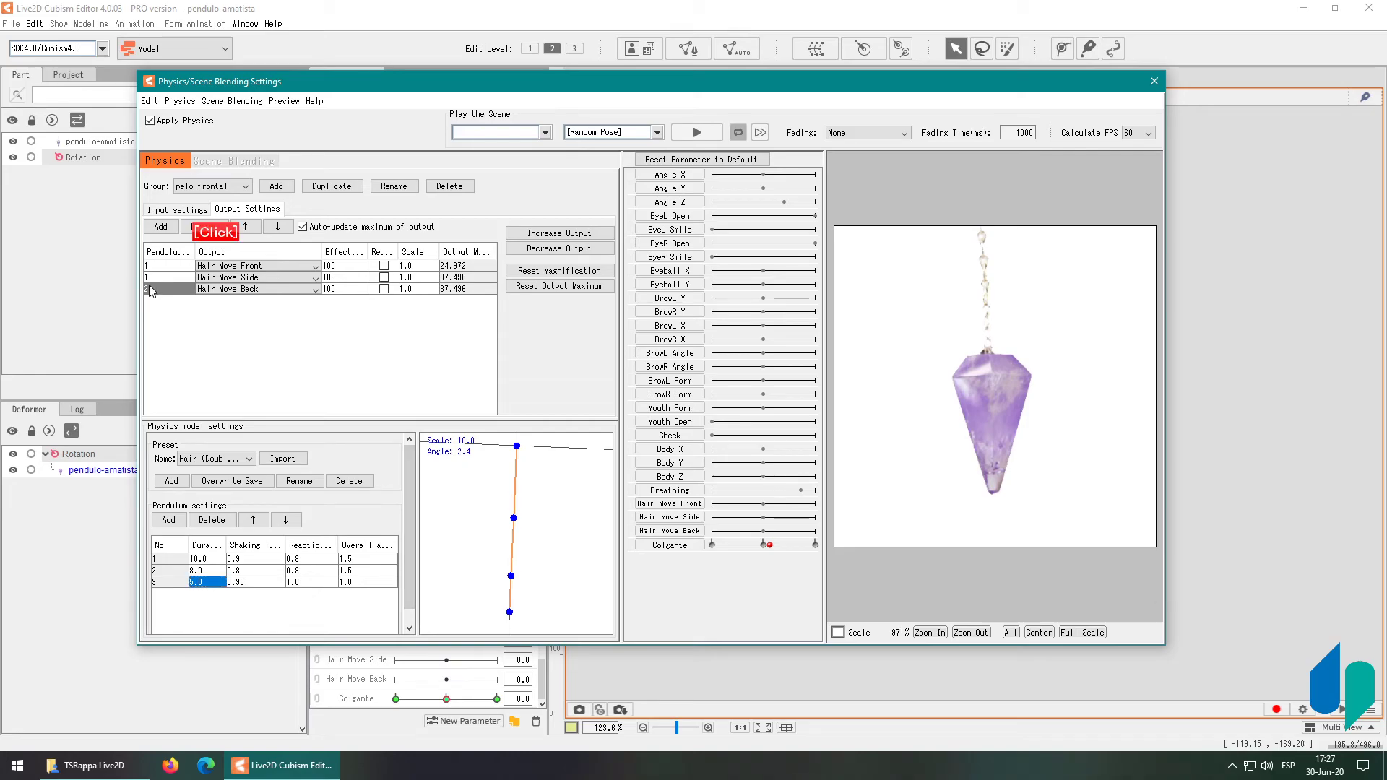
pyautogui.click(149, 279)
pyautogui.write('2')
pyautogui.click(147, 289)
pyautogui.doubleClick(152, 290)
pyautogui.press('BackSpace')
pyautogui.write('3')
pyautogui.click(174, 267)
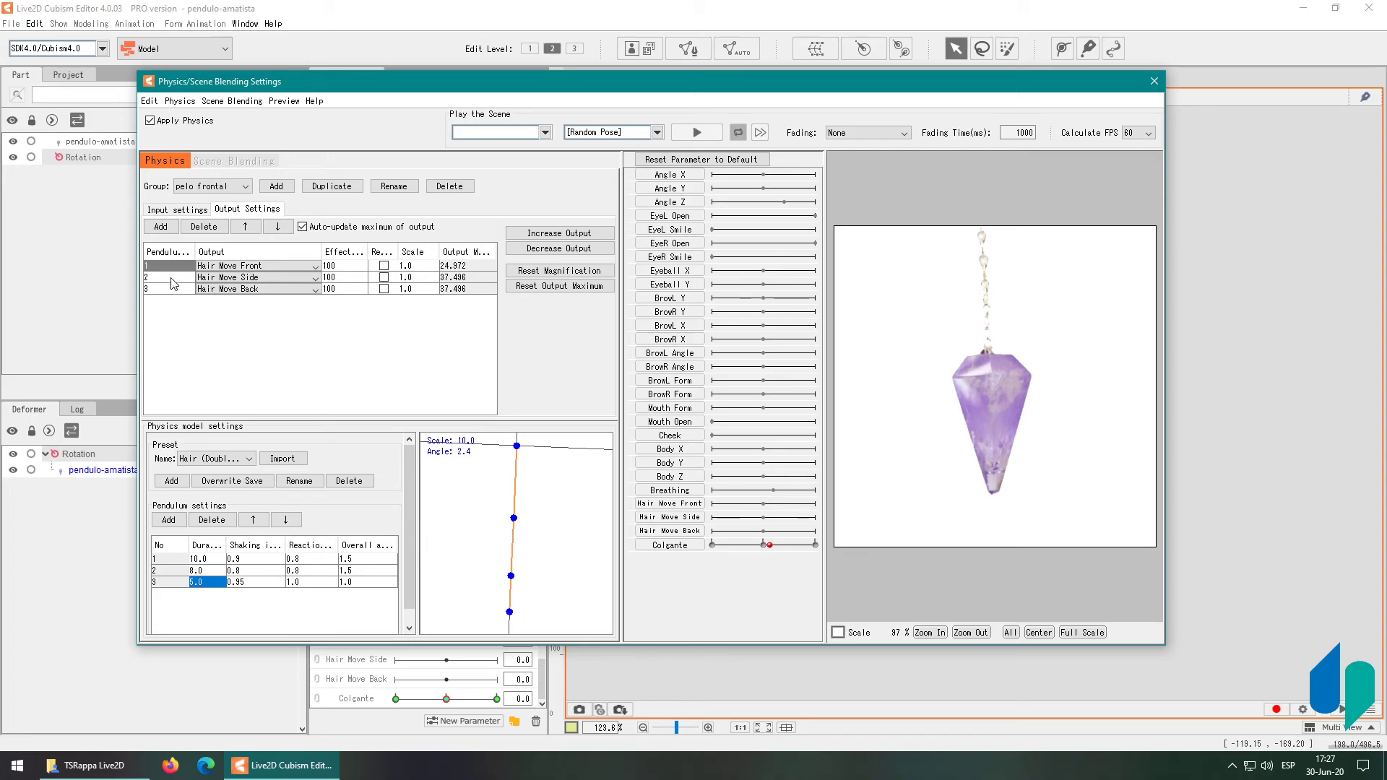
pyautogui.click(174, 279)
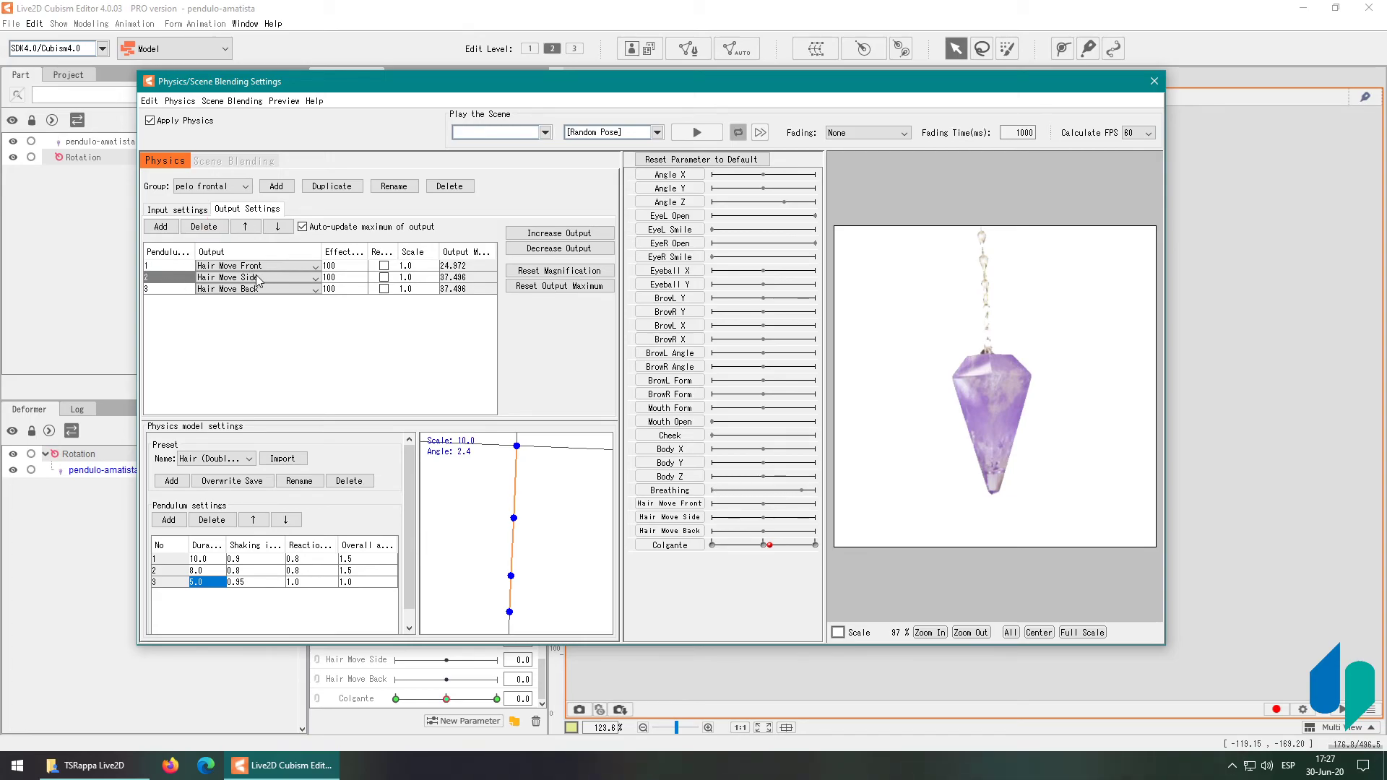
pyautogui.click(172, 289)
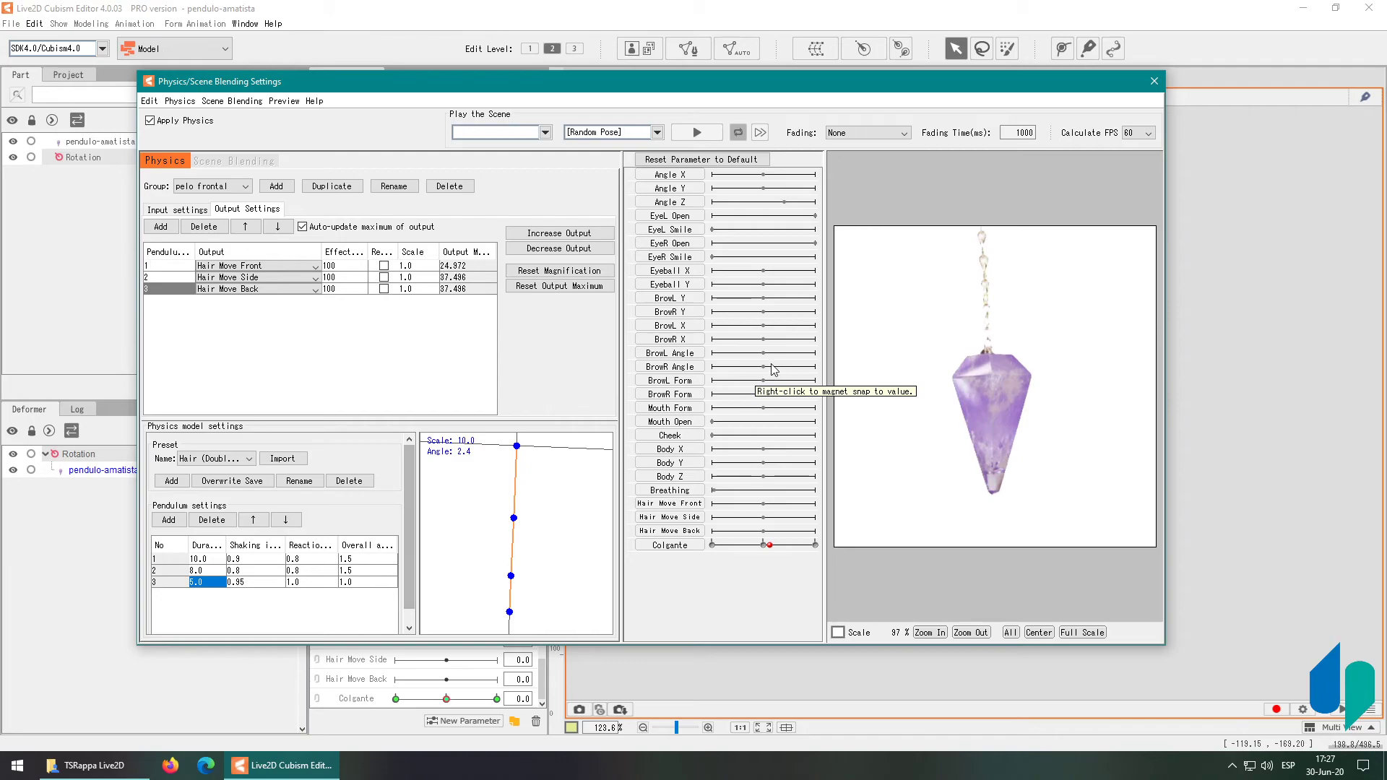
# Test the three-pendulum chain and the amethyst's swing by moving the Colgante, Angle X and Angle Z parameters
pyautogui.click(696, 132)
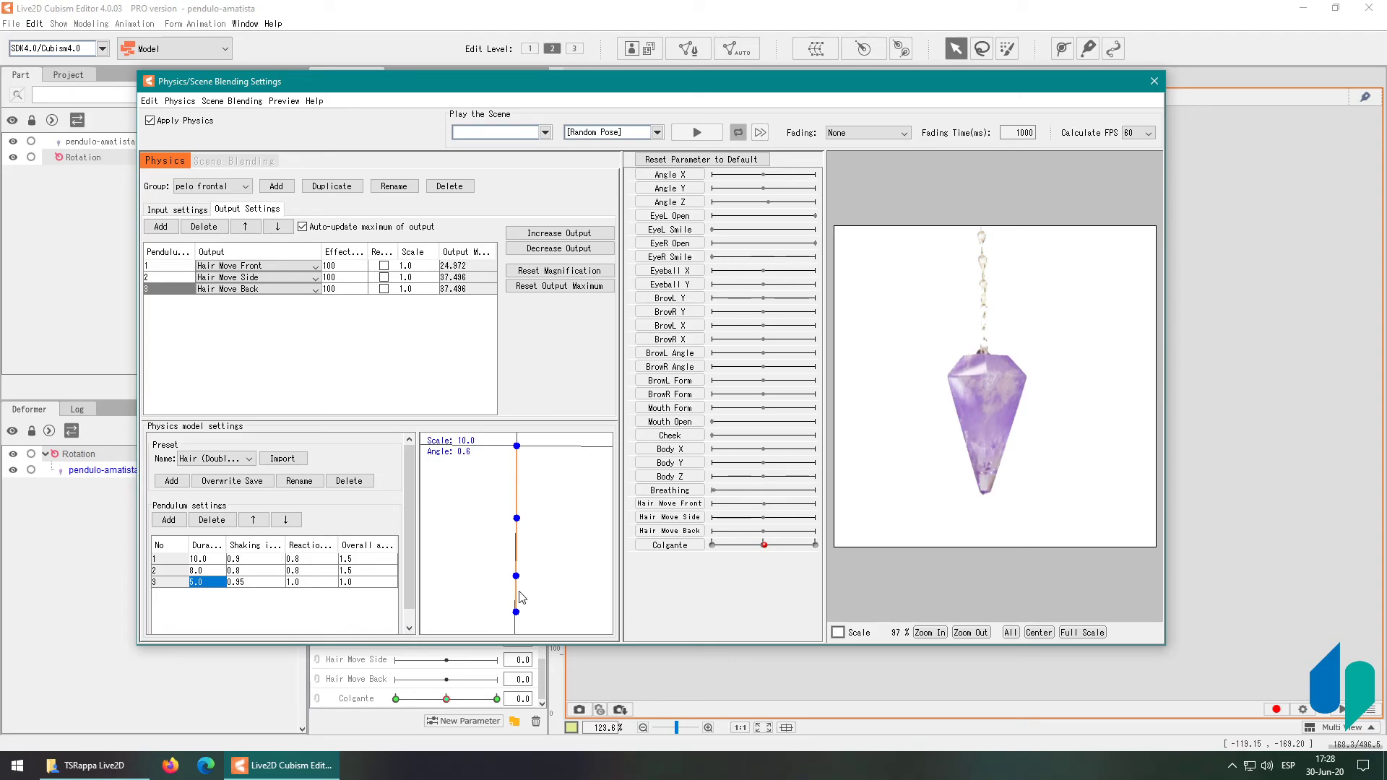
pyautogui.moveTo(763, 545)
pyautogui.mouseDown()
pyautogui.moveTo(745, 549)
pyautogui.moveTo(763, 550)
pyautogui.mouseUp()
pyautogui.click(764, 550)
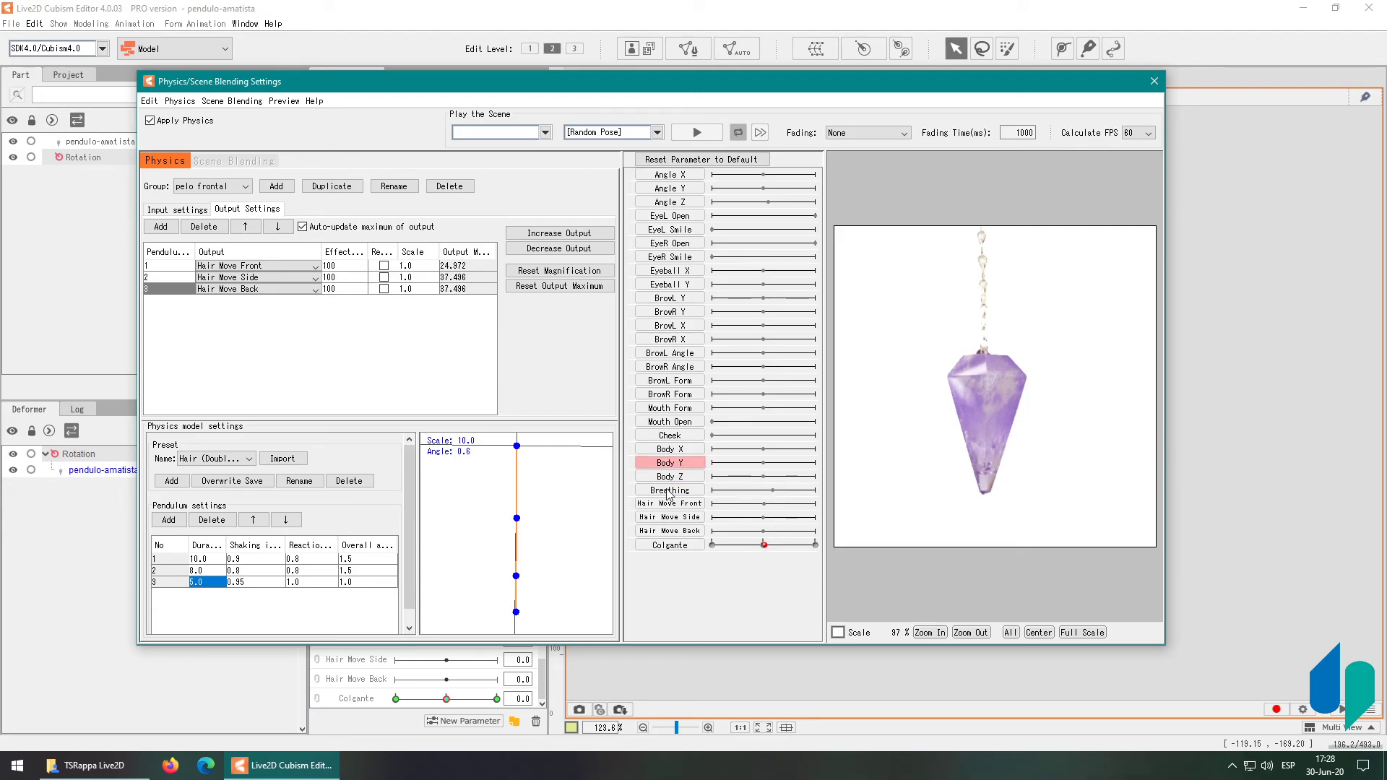
pyautogui.moveTo(767, 549)
pyautogui.mouseDown()
pyautogui.moveTo(796, 549)
pyautogui.moveTo(767, 546)
pyautogui.mouseUp()
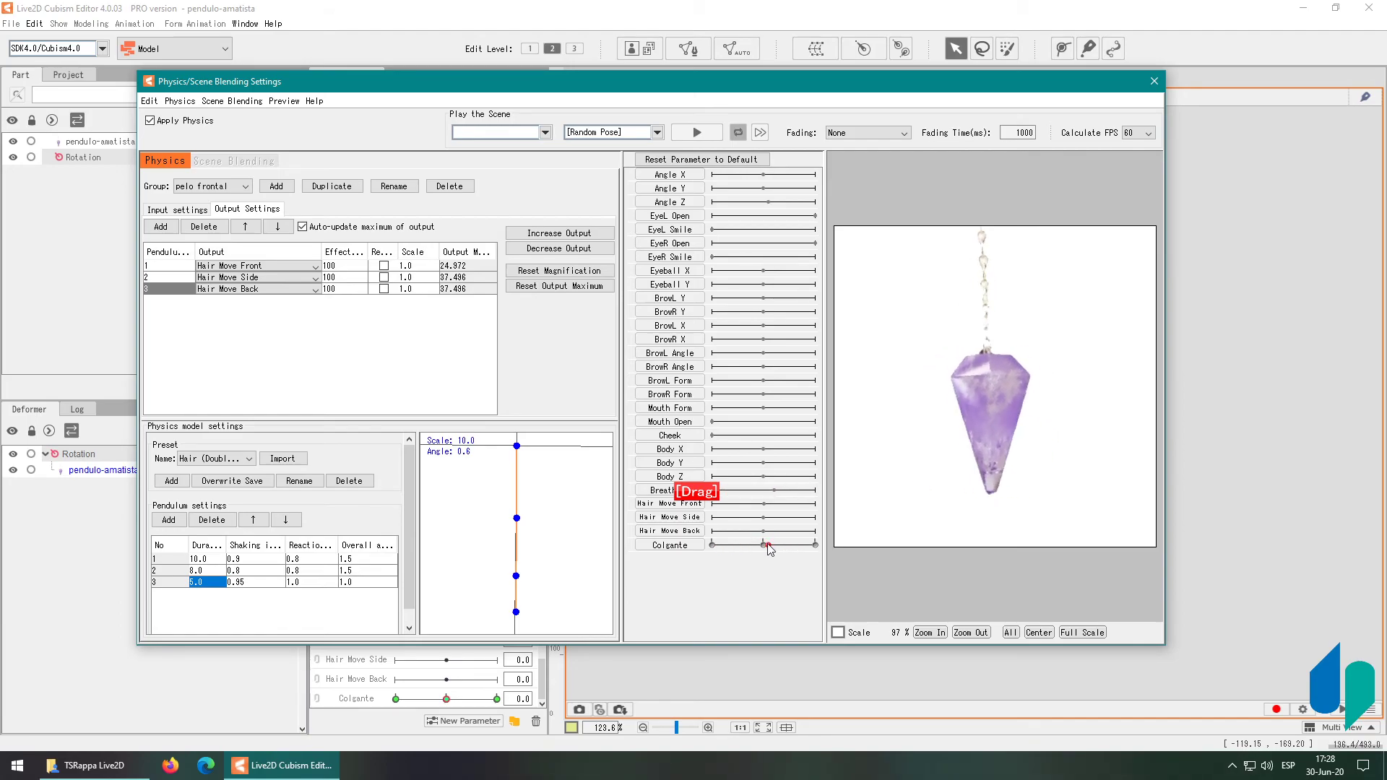
pyautogui.rightClick(751, 501)
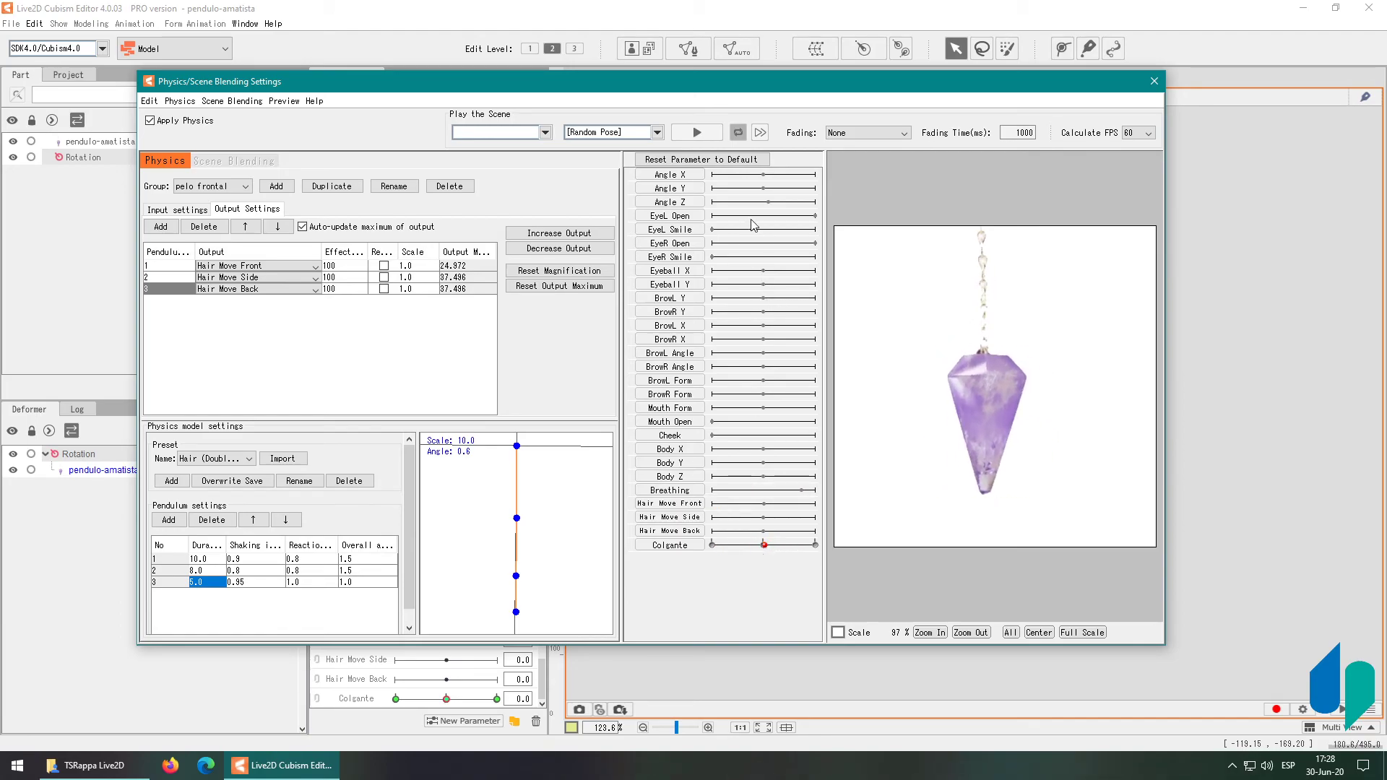
pyautogui.moveTo(769, 202); pyautogui.dragTo(729, 179)
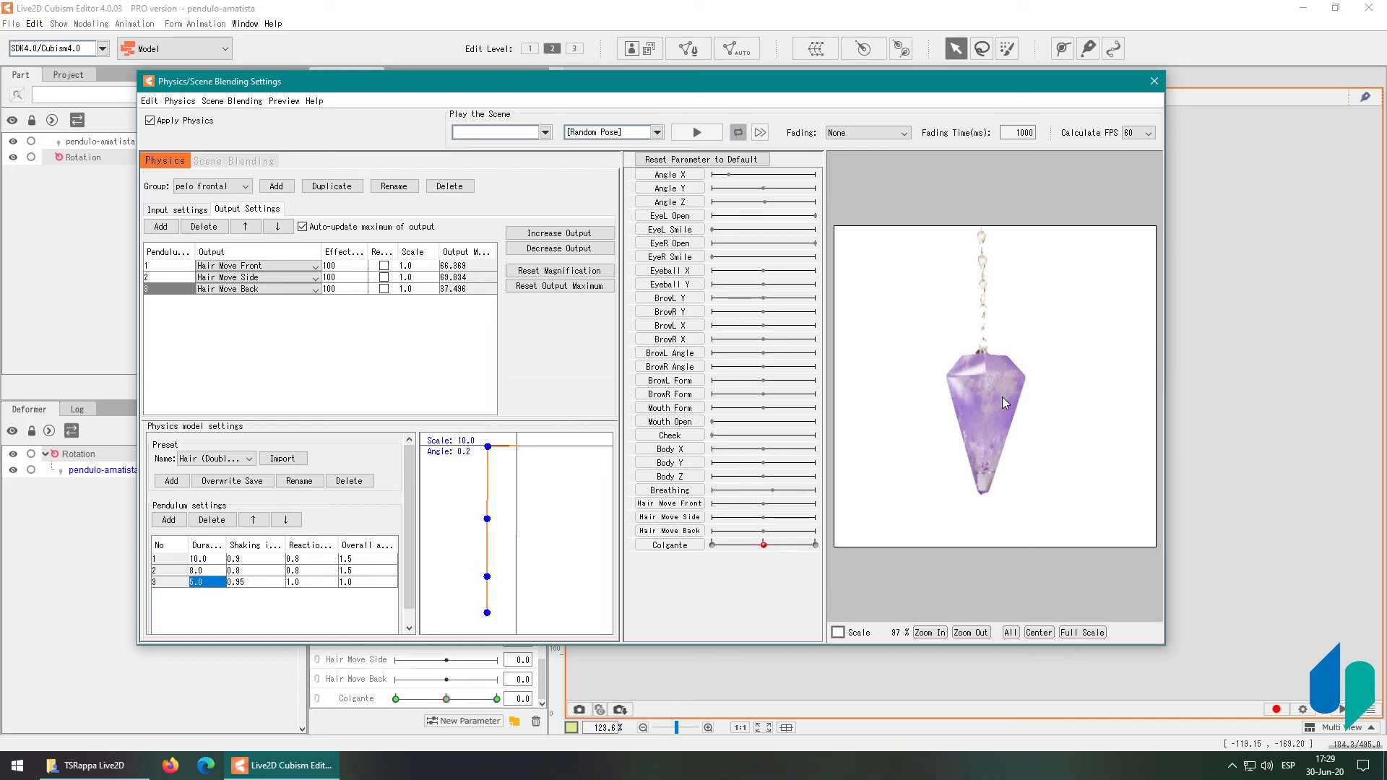
pyautogui.moveTo(764, 202)
pyautogui.mouseDown()
pyautogui.moveTo(812, 201)
pyautogui.moveTo(776, 201)
pyautogui.mouseUp()
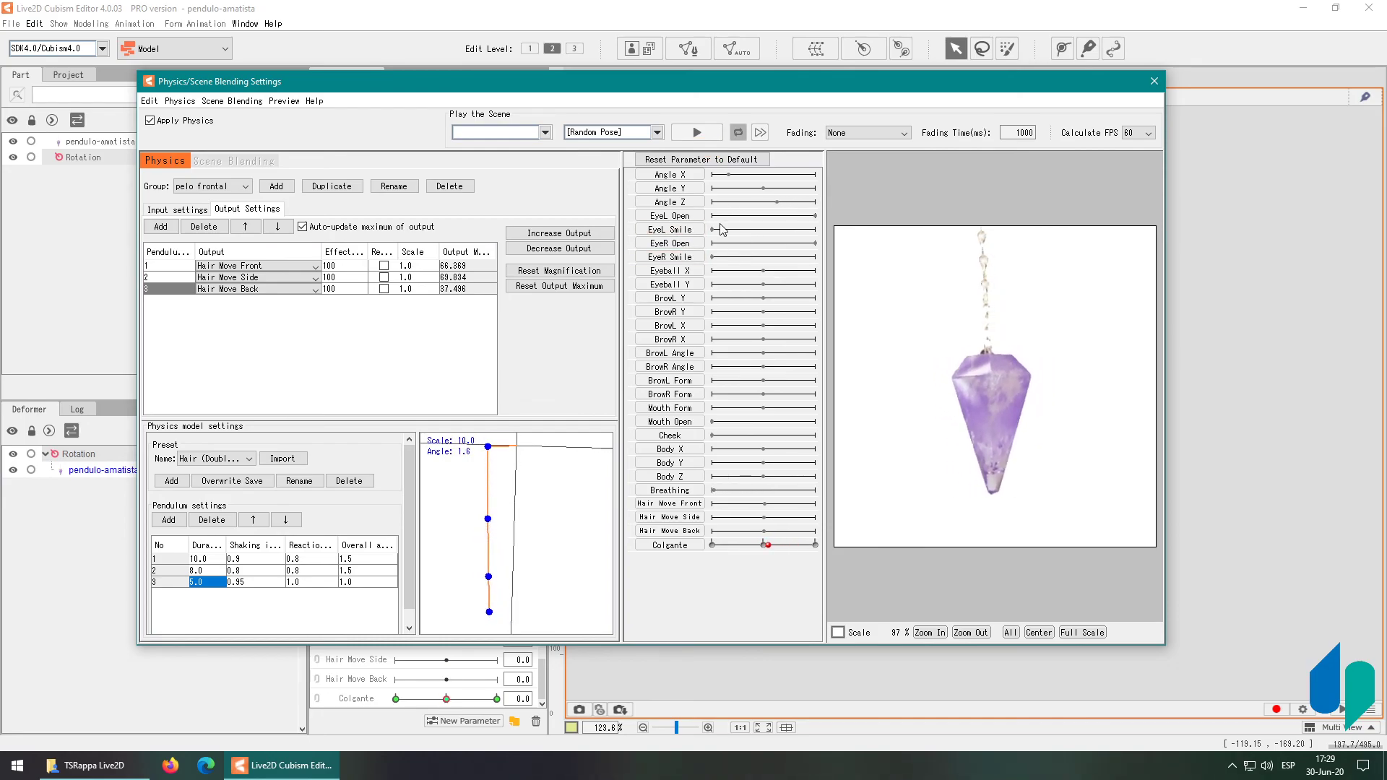
# Switch to the Colgante physics group and set the scale of its Colgante output to 1
pyautogui.click(210, 186)
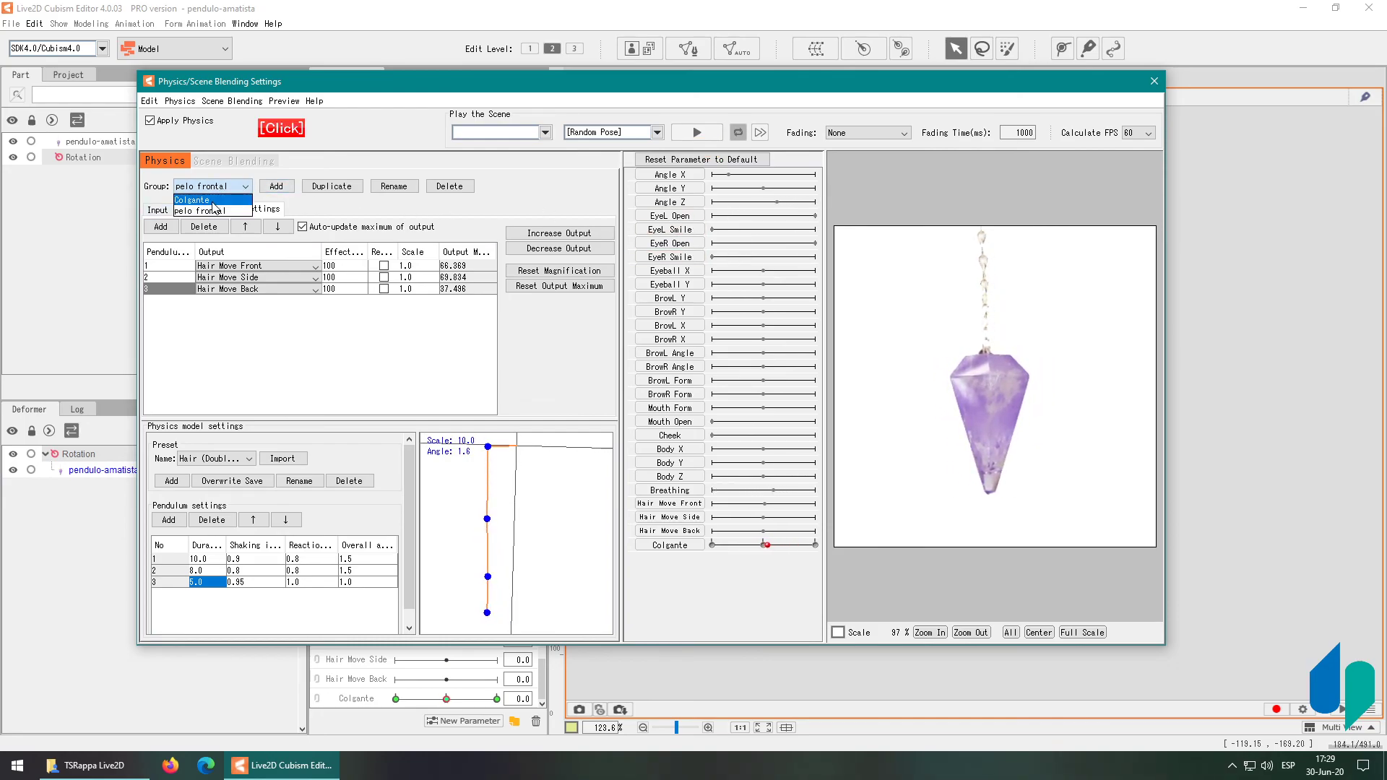
pyautogui.click(196, 207)
pyautogui.click(408, 266)
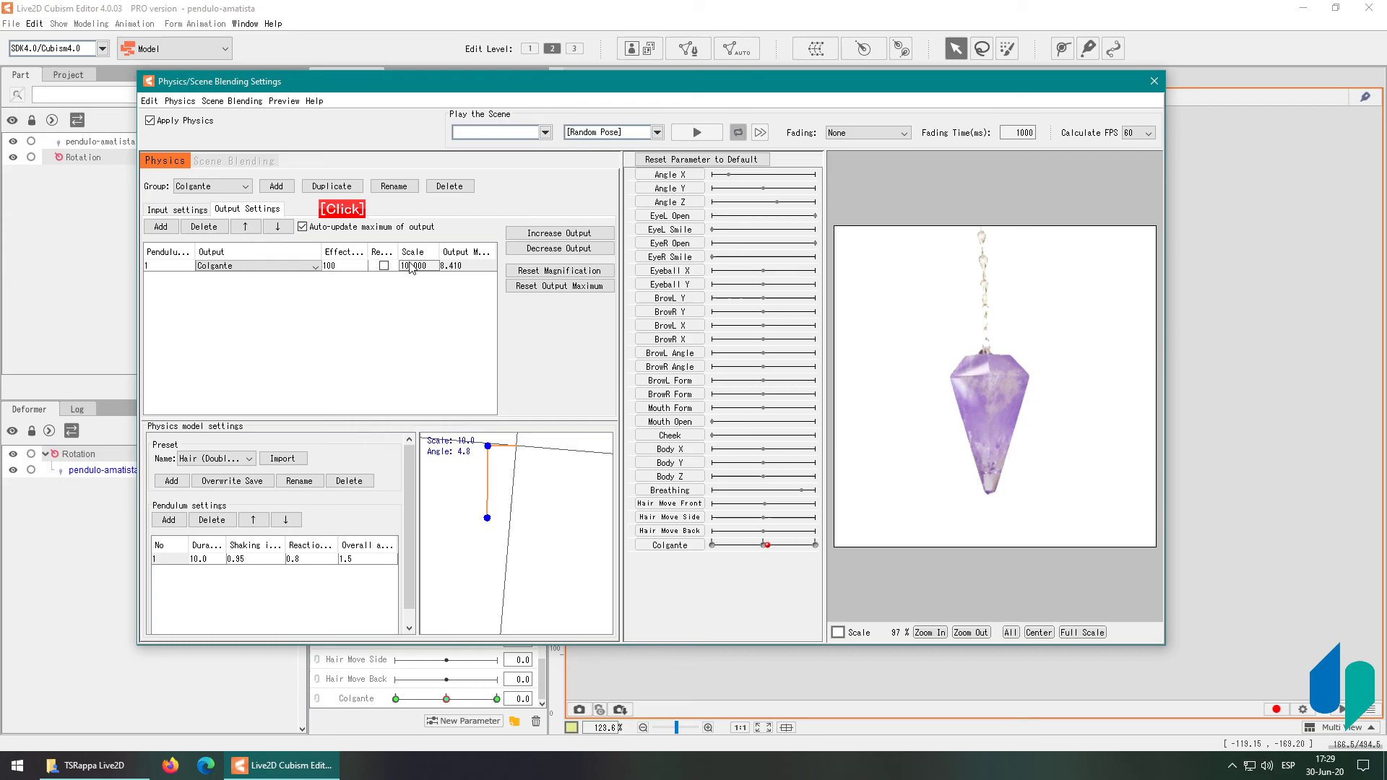
pyautogui.doubleClick(415, 267)
pyautogui.write('1')
pyautogui.press('Return')
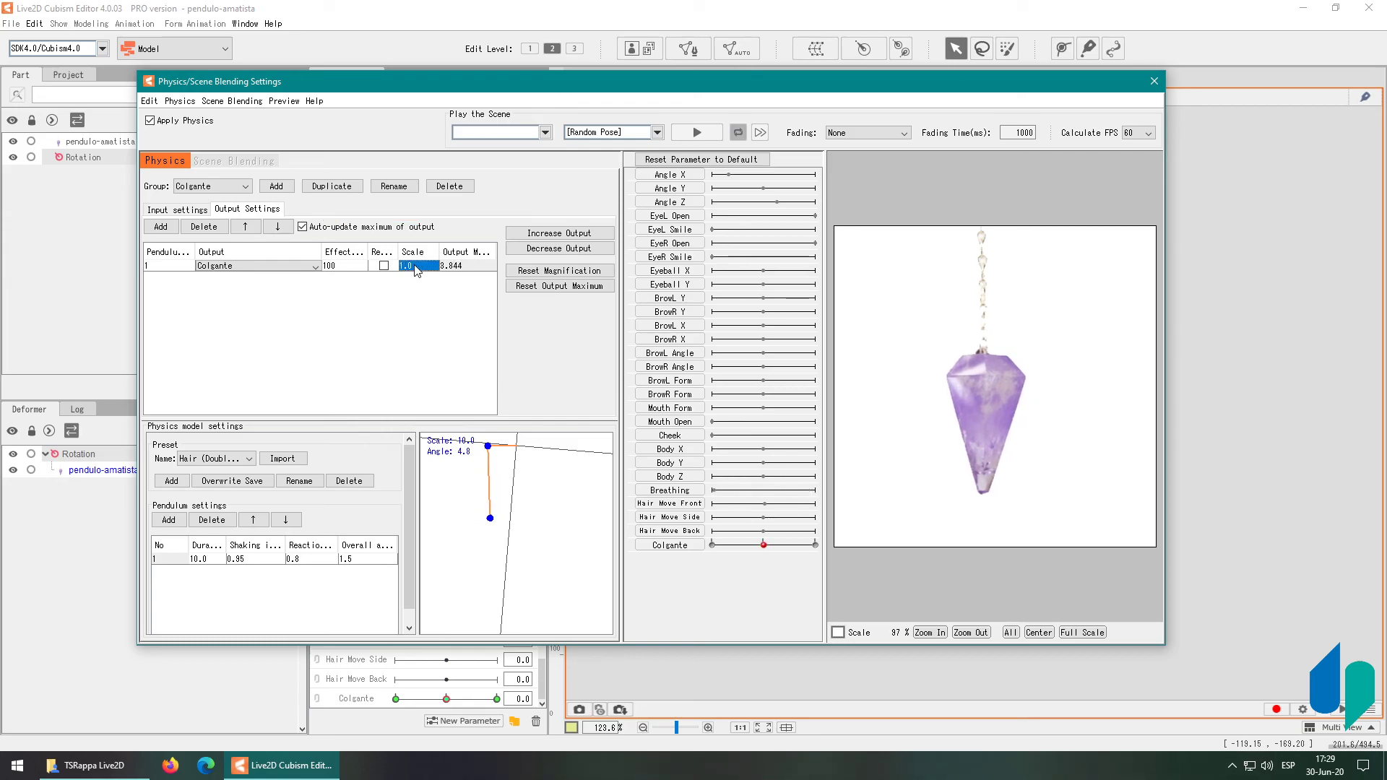
# Reset all parameters to default and test the amethyst's swing by moving Angle Z to both sides
pyautogui.click(755, 160)
pyautogui.moveTo(771, 202); pyautogui.dragTo(836, 222)
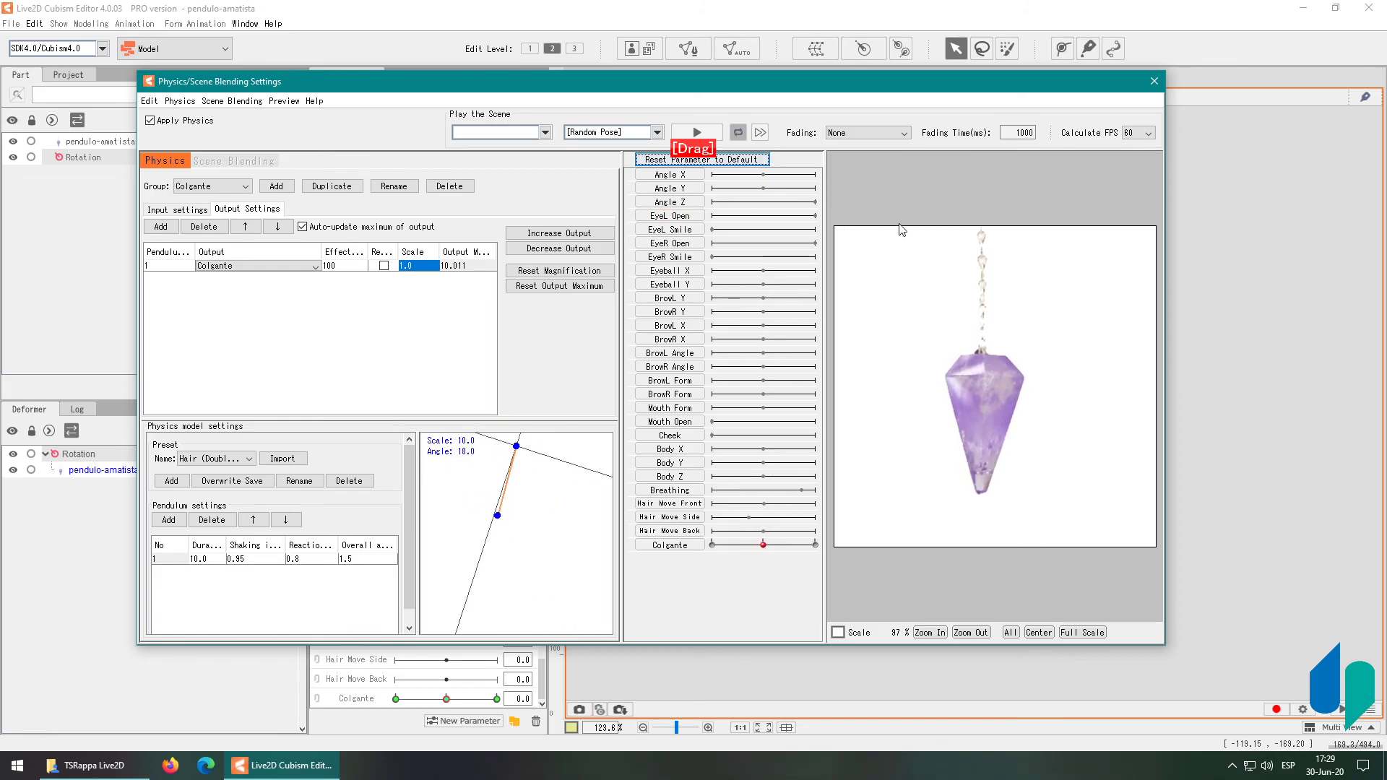
pyautogui.moveTo(875, 229); pyautogui.dragTo(506, 206)
# Check the Colgante group's input settings and open the Colgante output's scale for editing
pyautogui.click(157, 208)
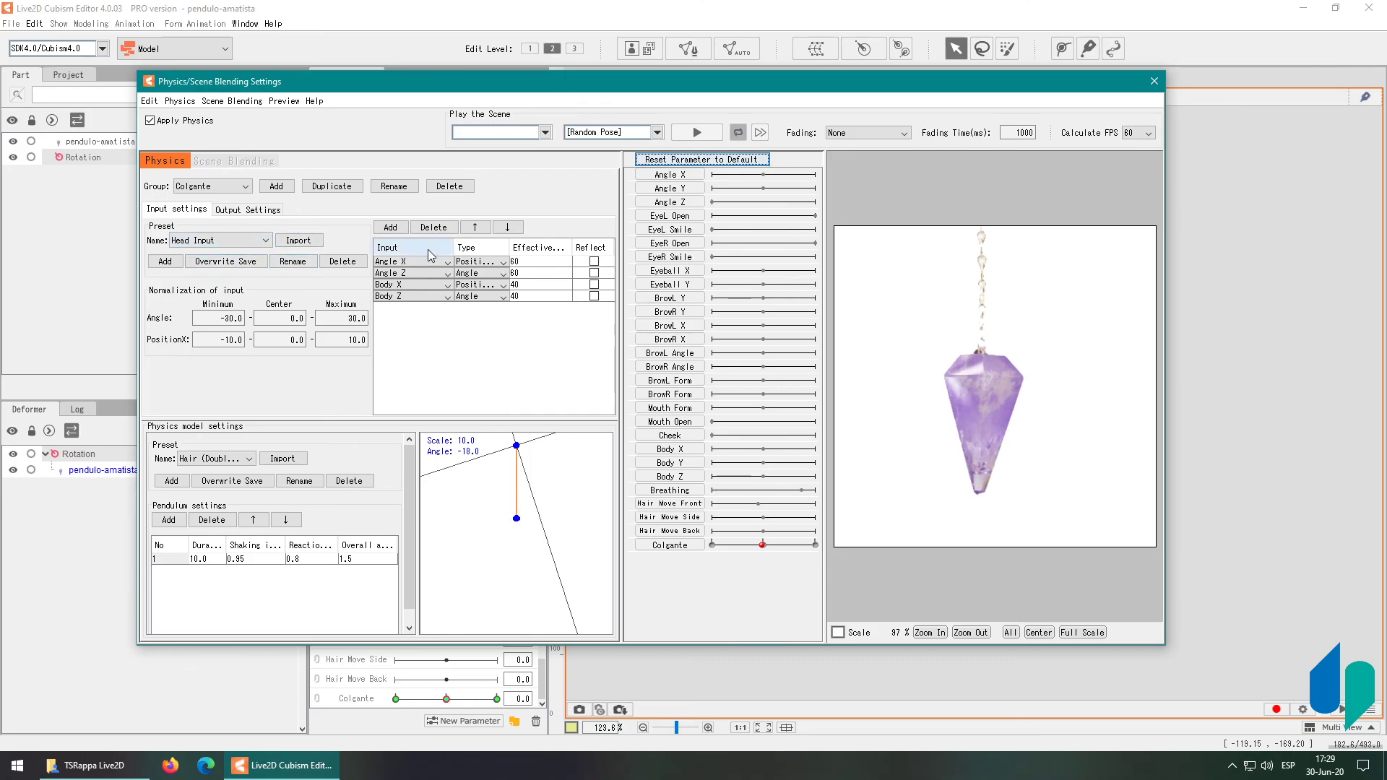
pyautogui.click(260, 210)
pyautogui.doubleClick(412, 266)
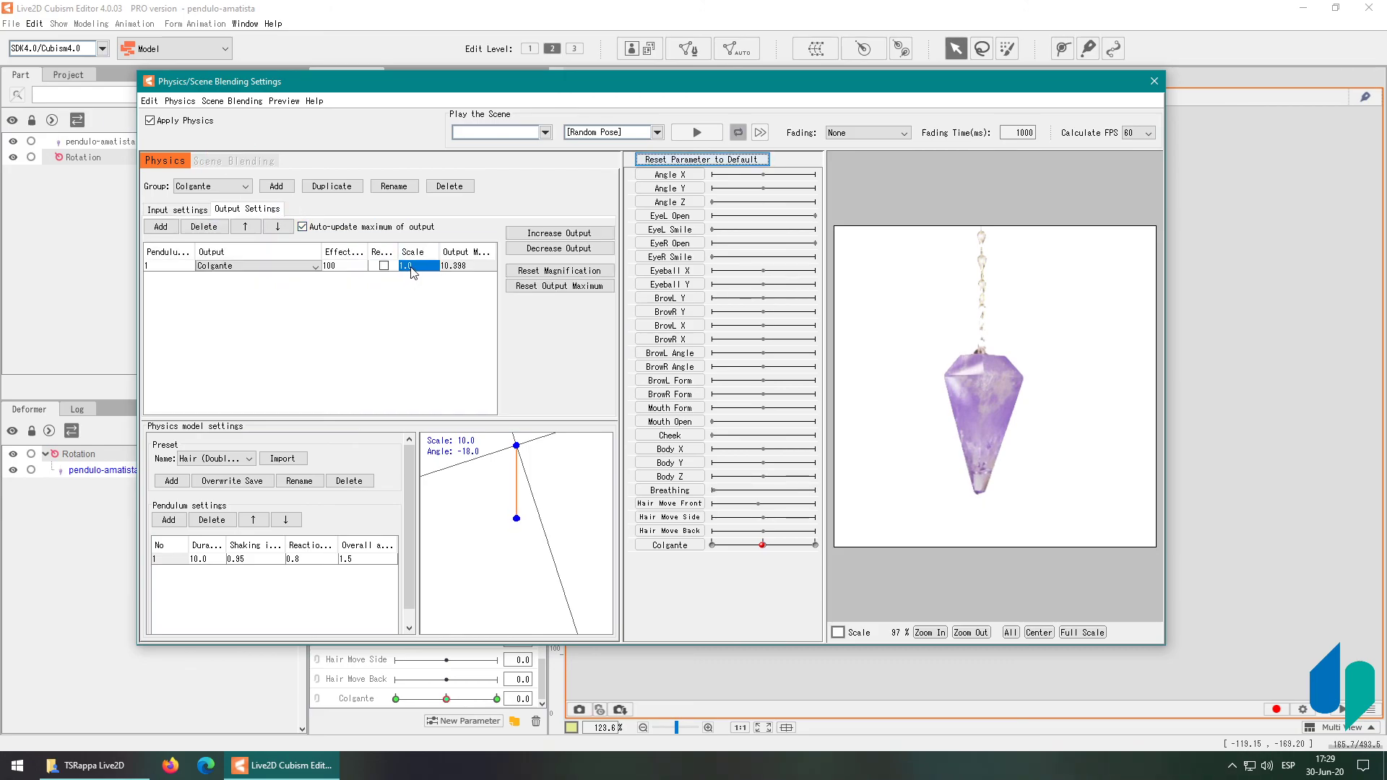